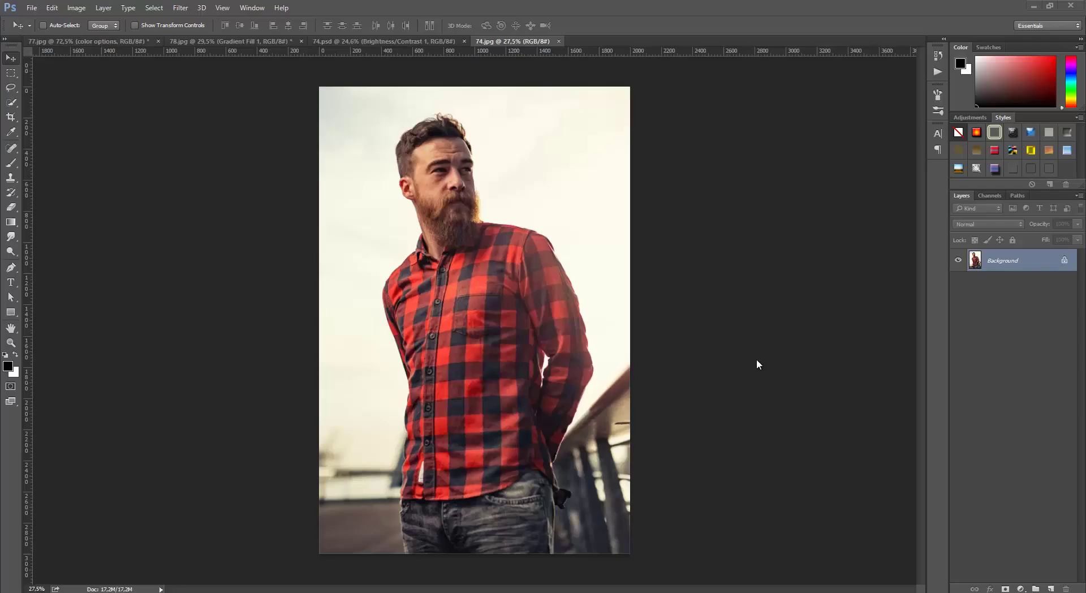
- Check the image's colour mode and the interface preferences, leaving both unchanged
left_click(77, 8)
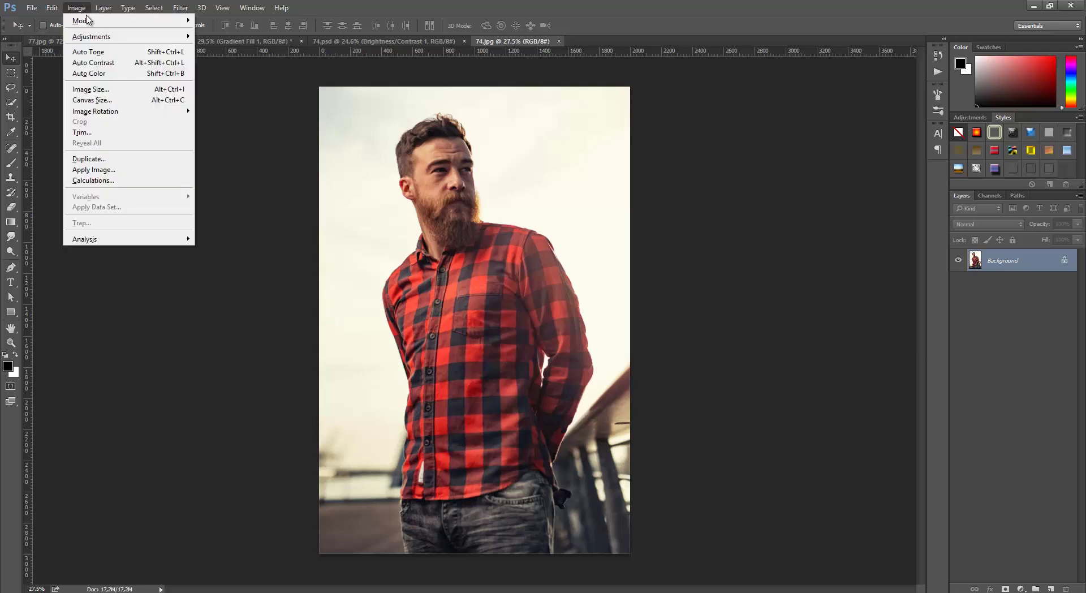
mouse_move(128, 21)
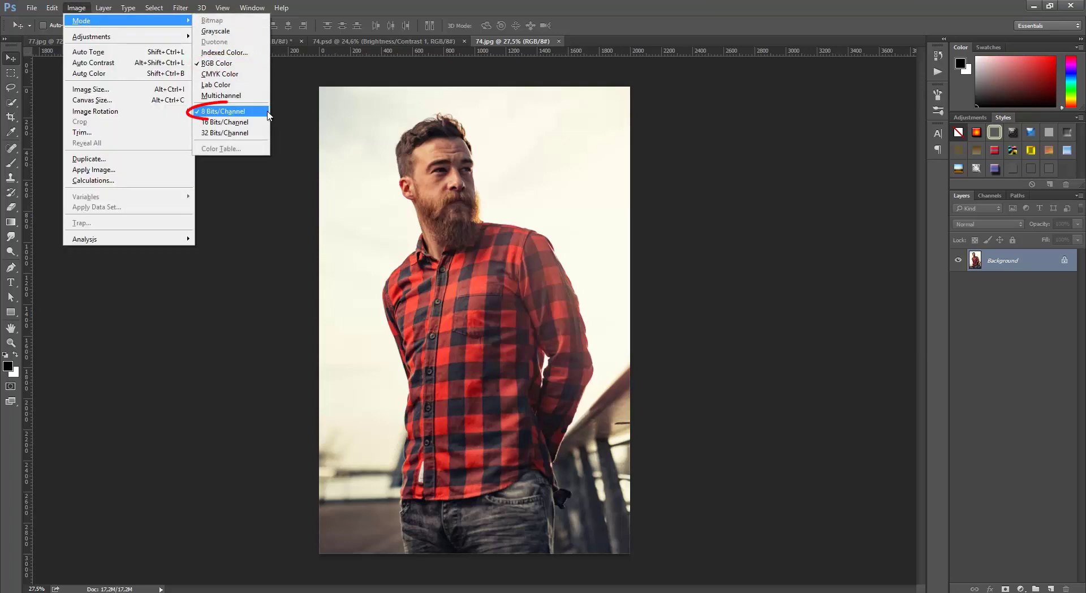
key("Escape")
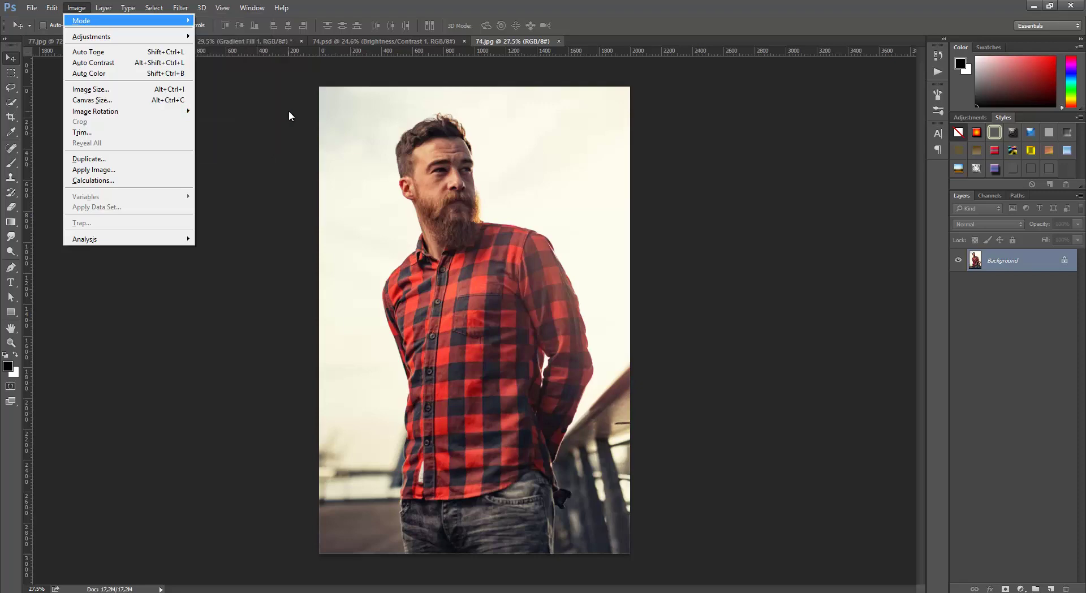
key("Escape")
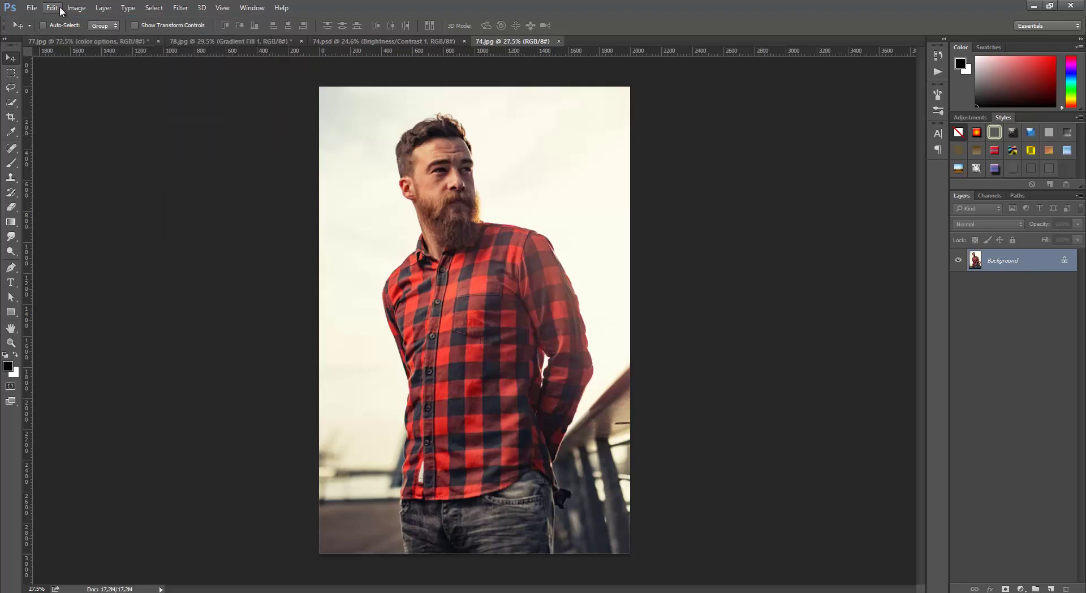
left_click(53, 8)
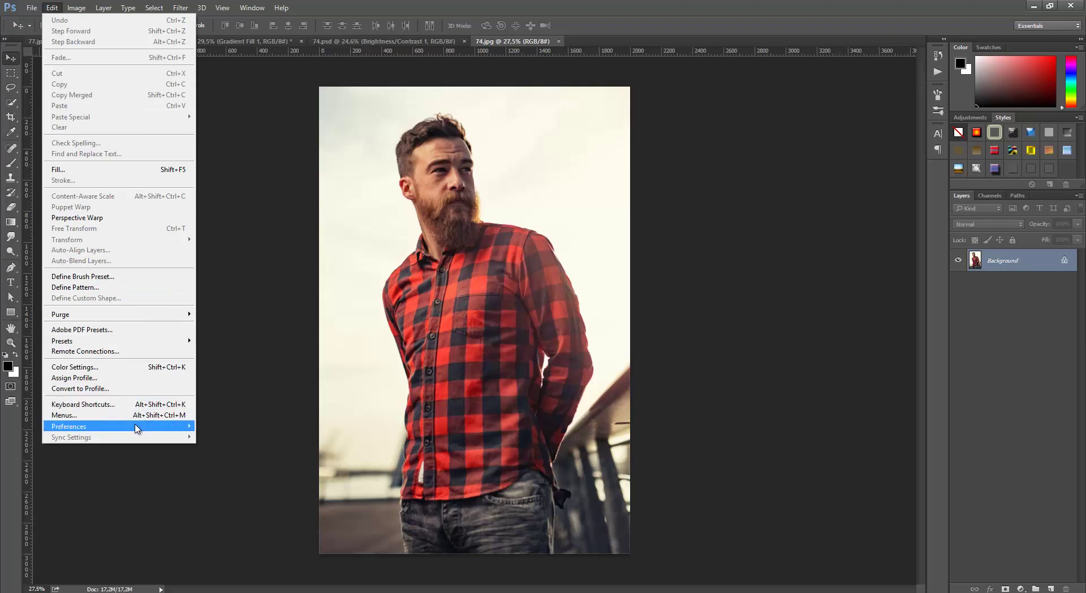
mouse_move(85, 426)
left_click(222, 439)
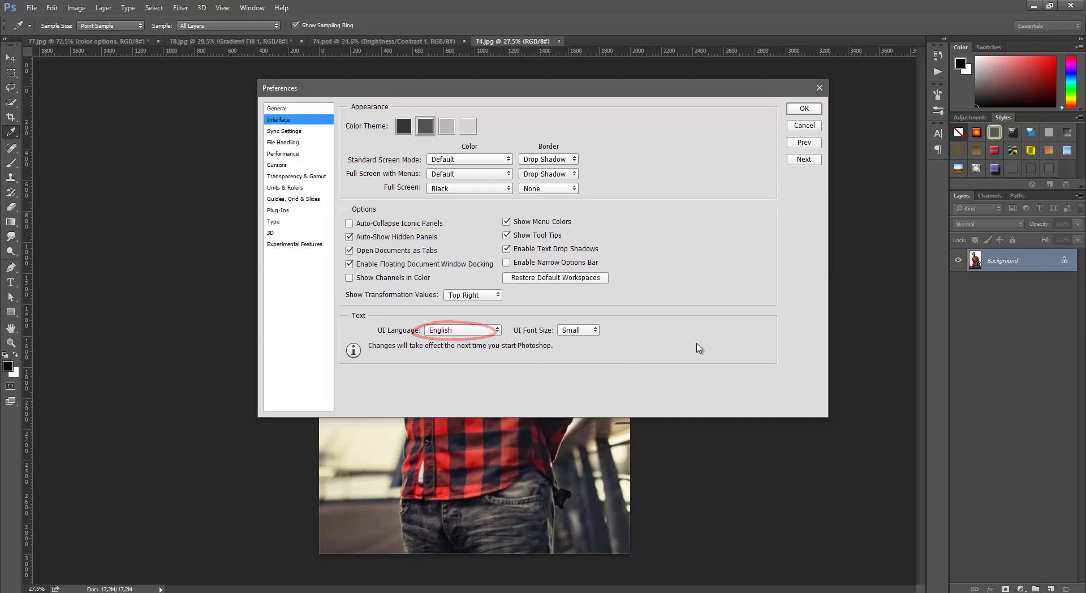
left_click(803, 109)
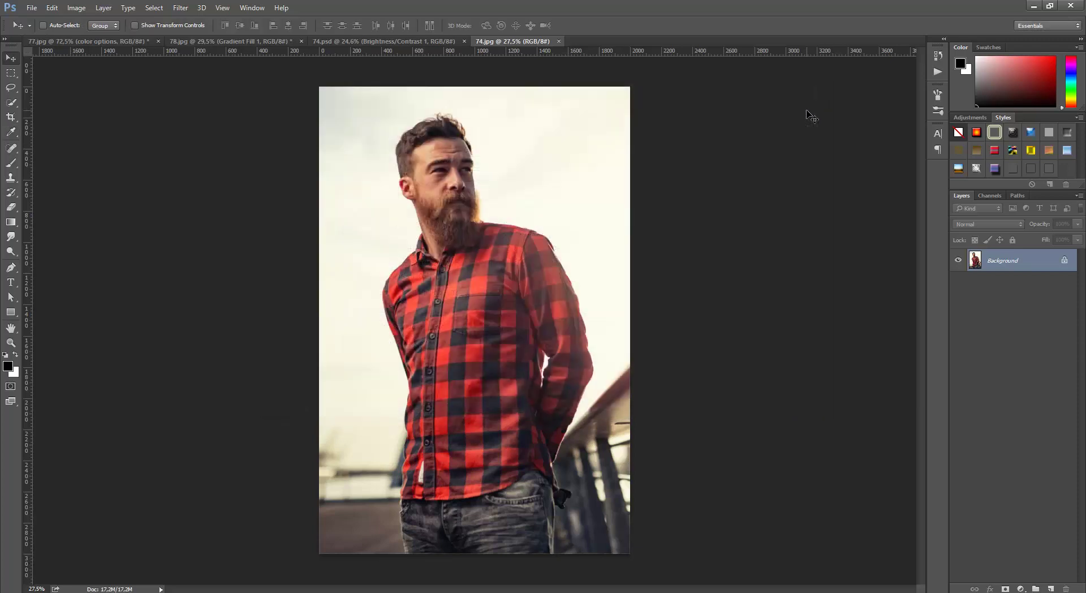
- Convert the Background layer to a smart object, then turn Layer 0 back into Background
right_click(1033, 257)
left_click(1027, 303)
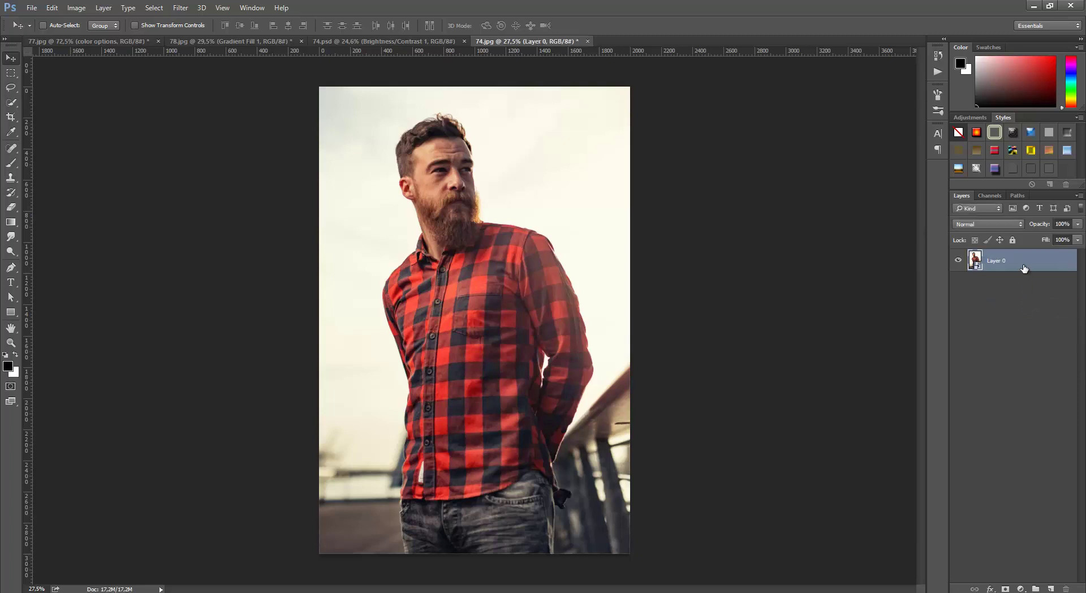
left_click(108, 9)
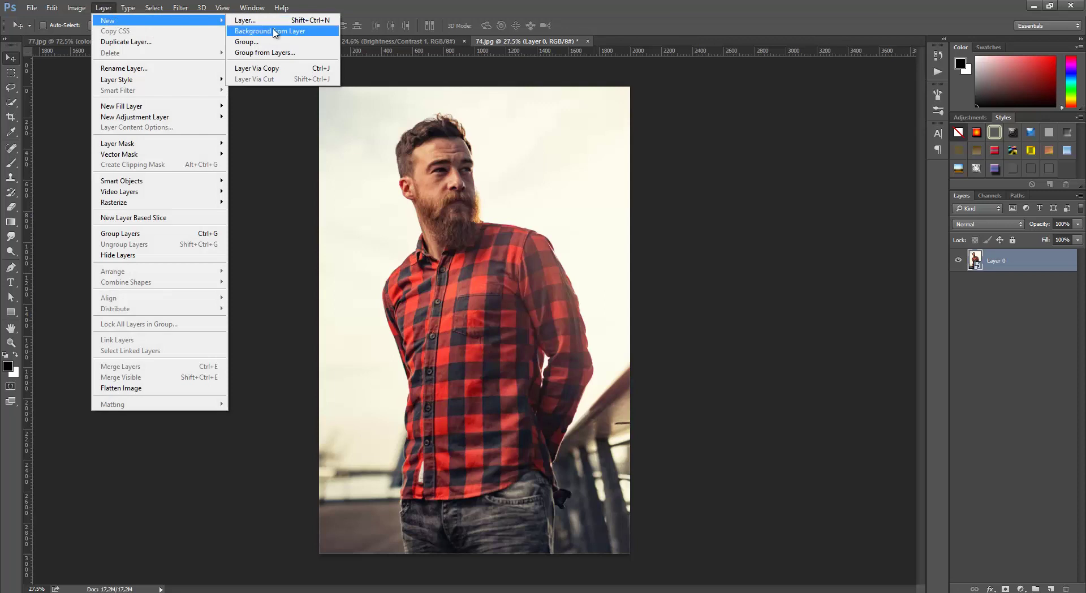
left_click(274, 31)
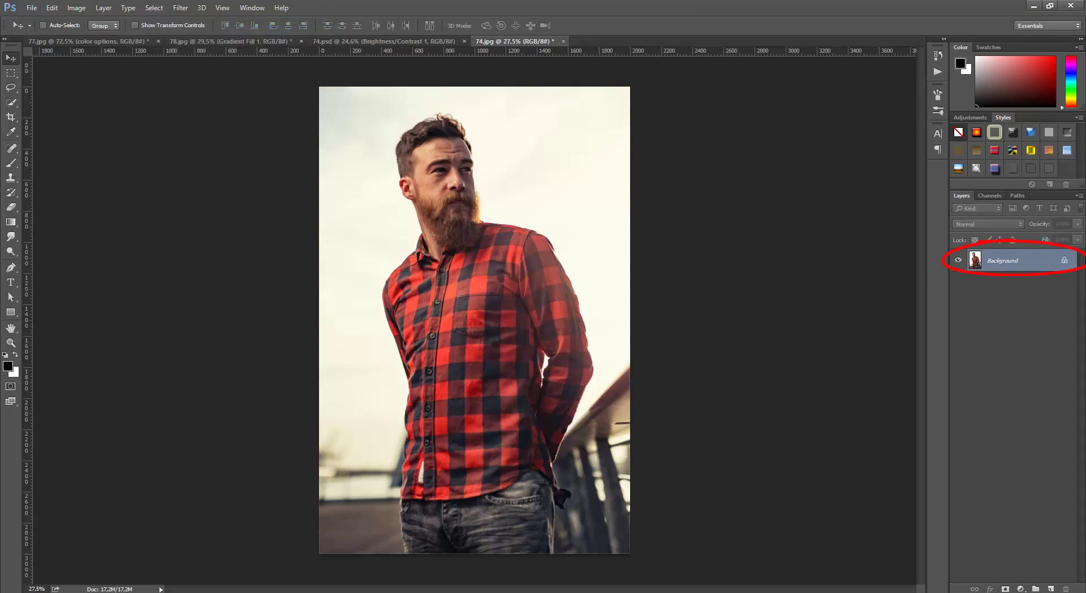
- Look through the Layers panel options and briefly try the Brush tool before returning to Move
left_click(1079, 195)
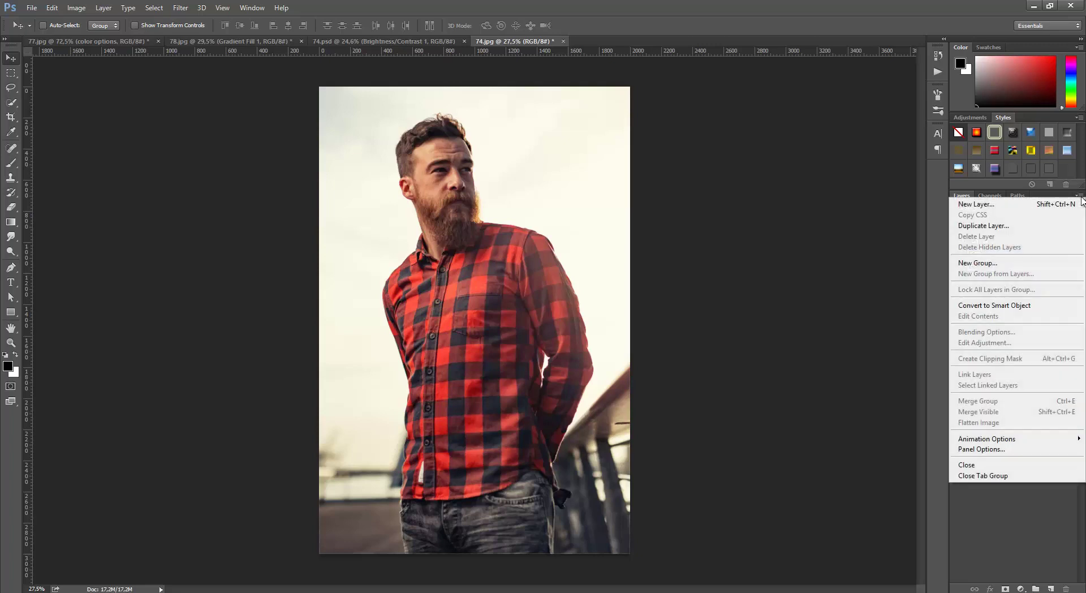
left_click(995, 449)
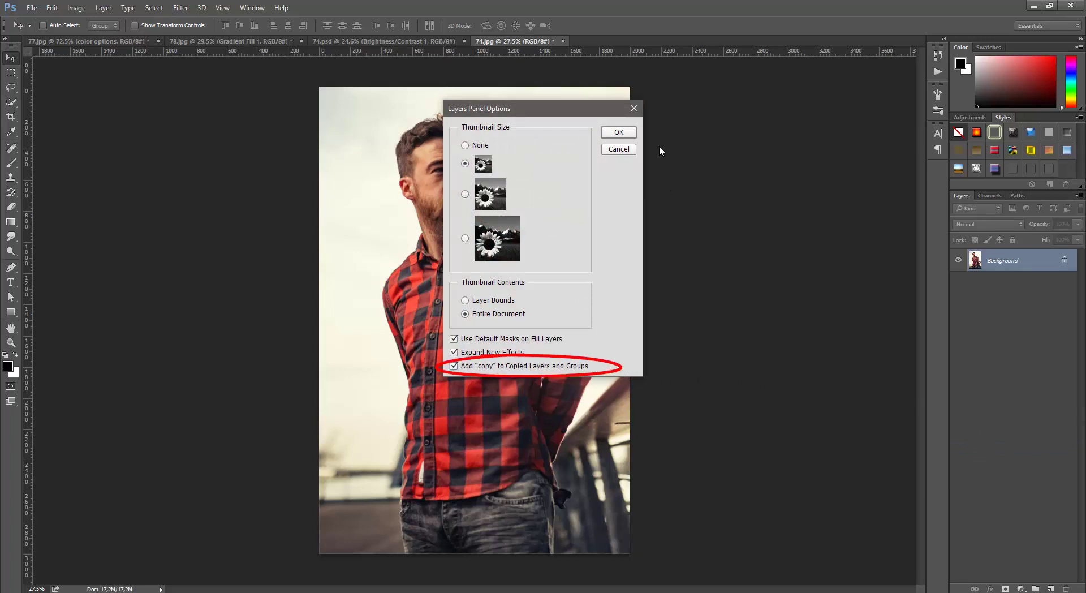
left_click(630, 135)
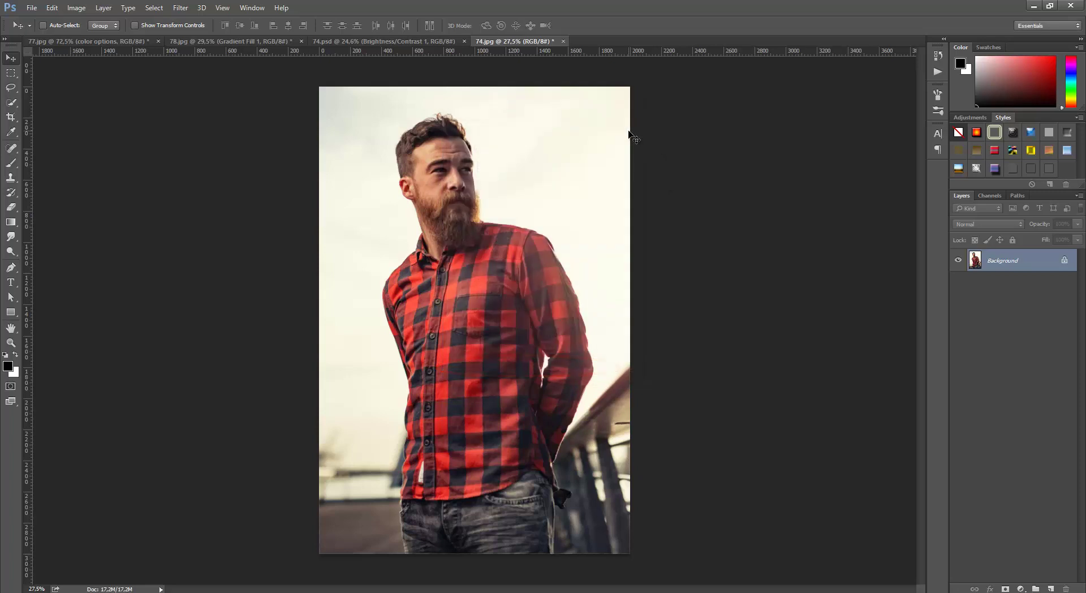
left_click(15, 164)
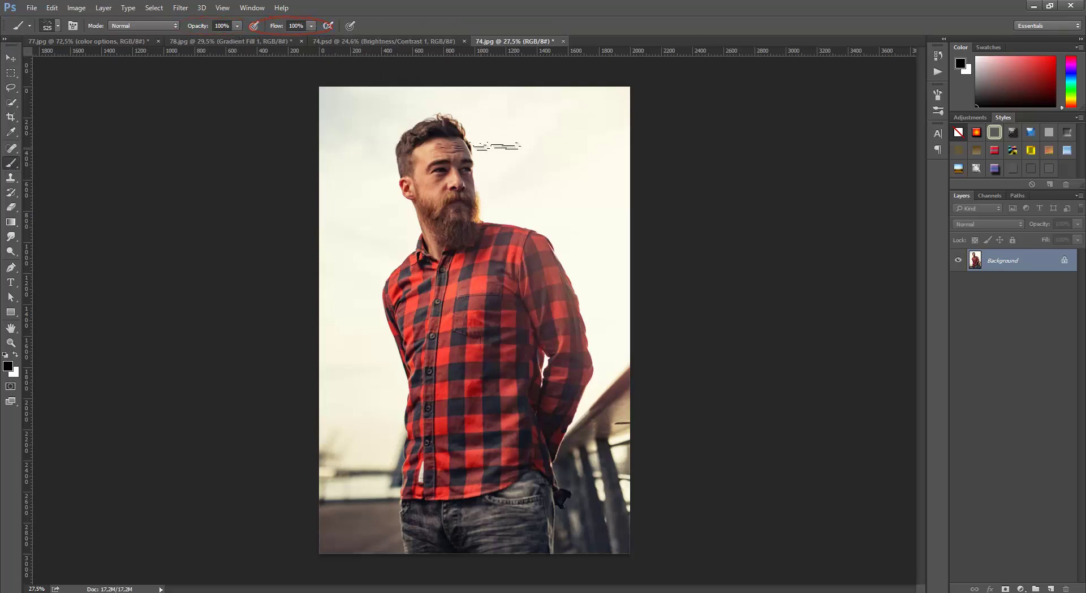
left_click(10, 56)
left_click(10, 57)
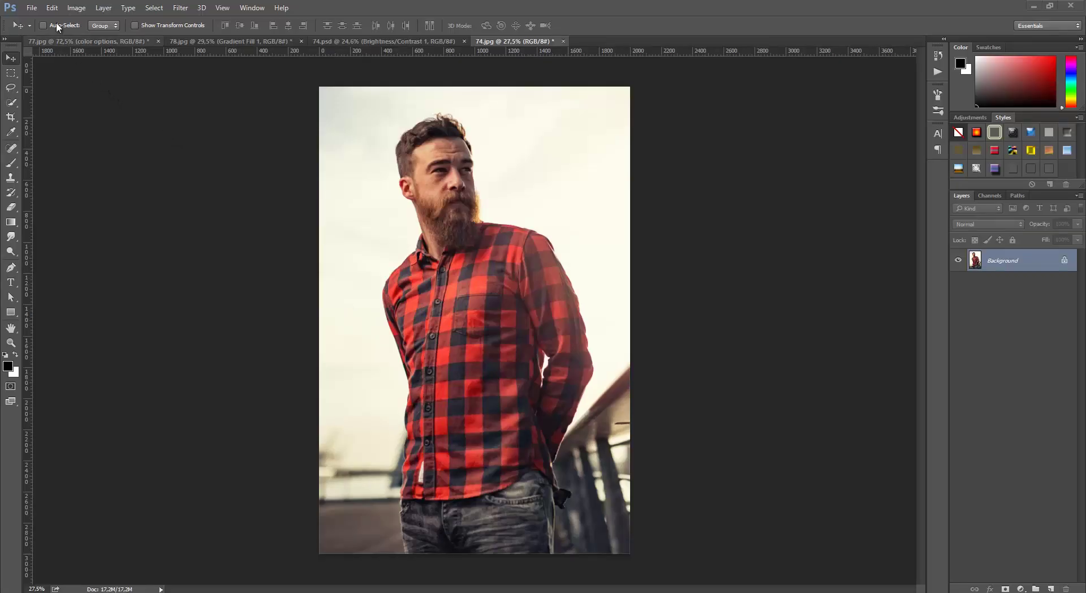
- Load the 'Hand Draw - Brushes' file into the Preset Manager
left_click(52, 7)
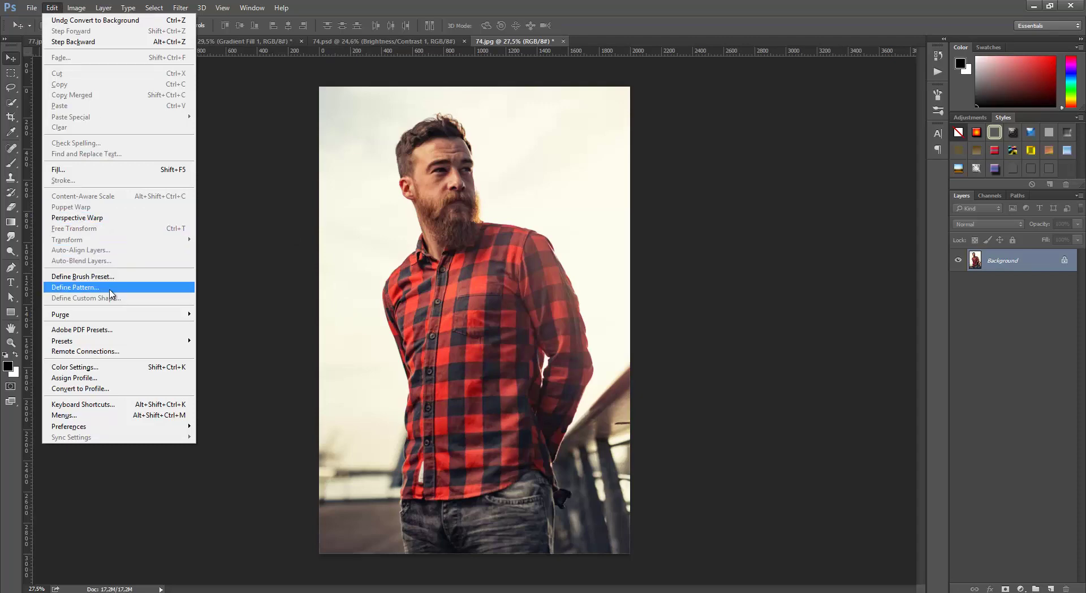
mouse_move(77, 340)
left_click(220, 339)
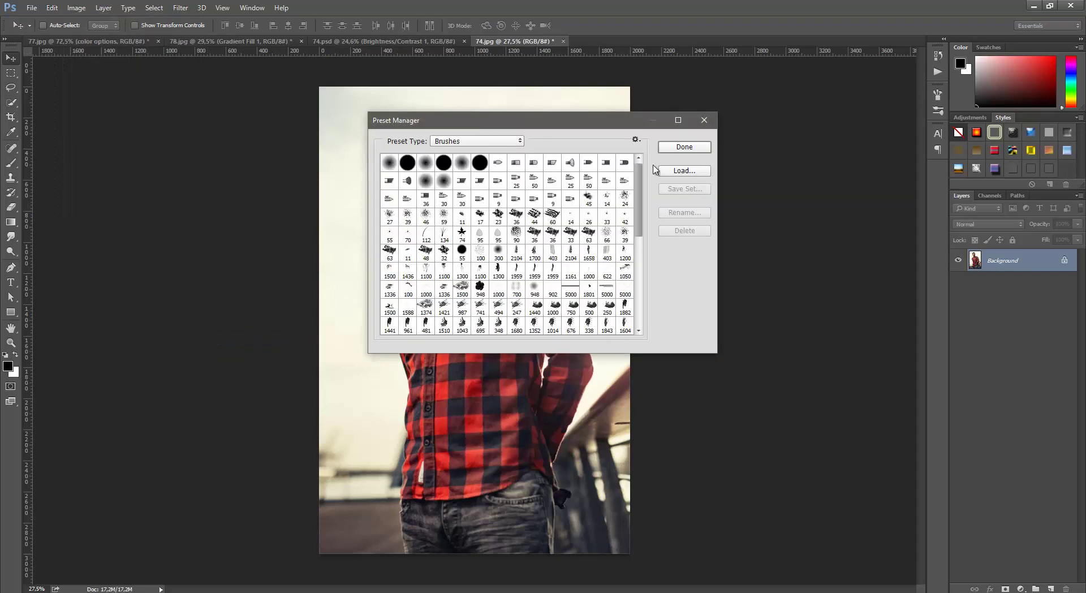
left_click(673, 171)
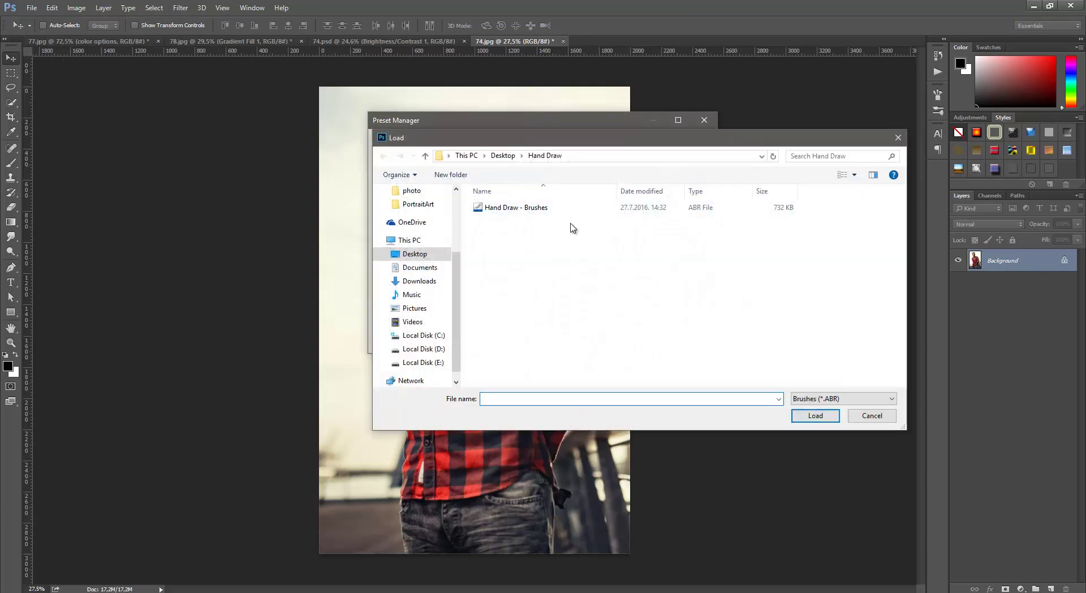
double_click(538, 208)
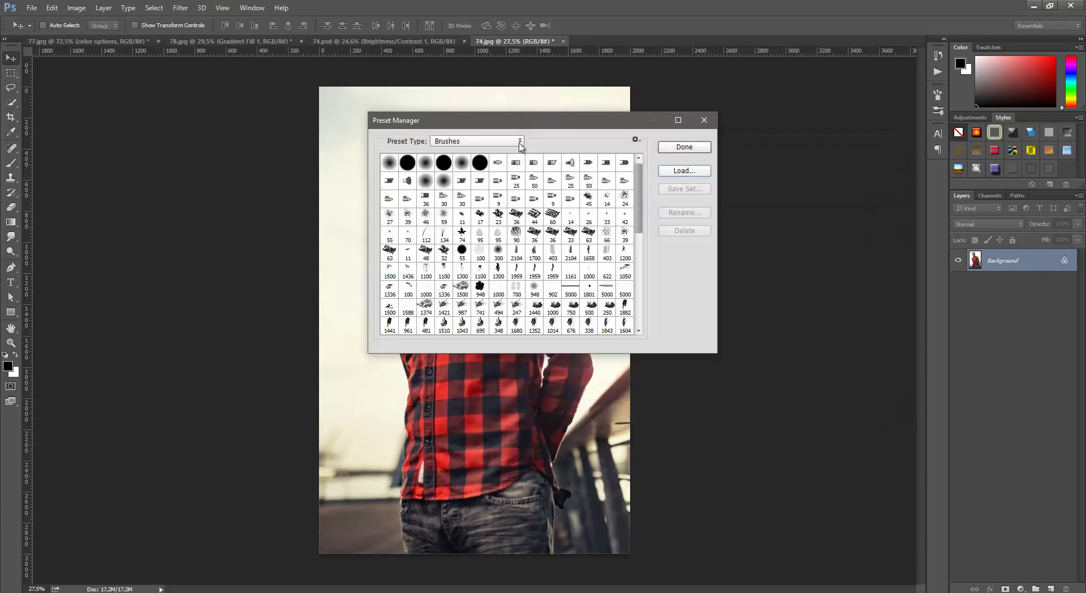
- Load the 'Hand Draw - Patterns' file as pattern presets and close the Preset Manager
left_click(518, 144)
left_click(471, 184)
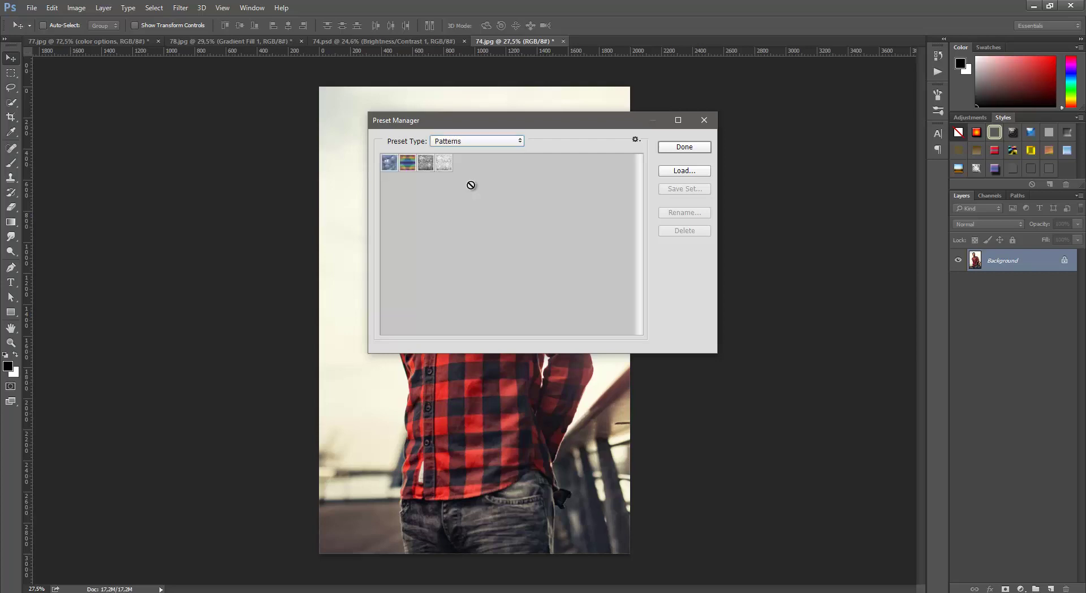
left_click(684, 172)
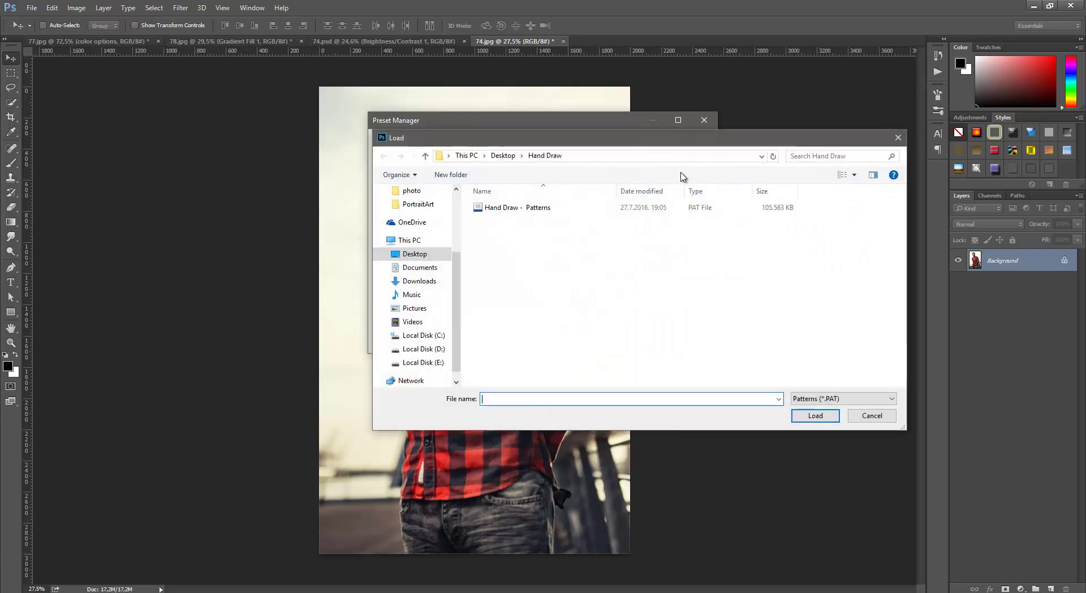
double_click(531, 209)
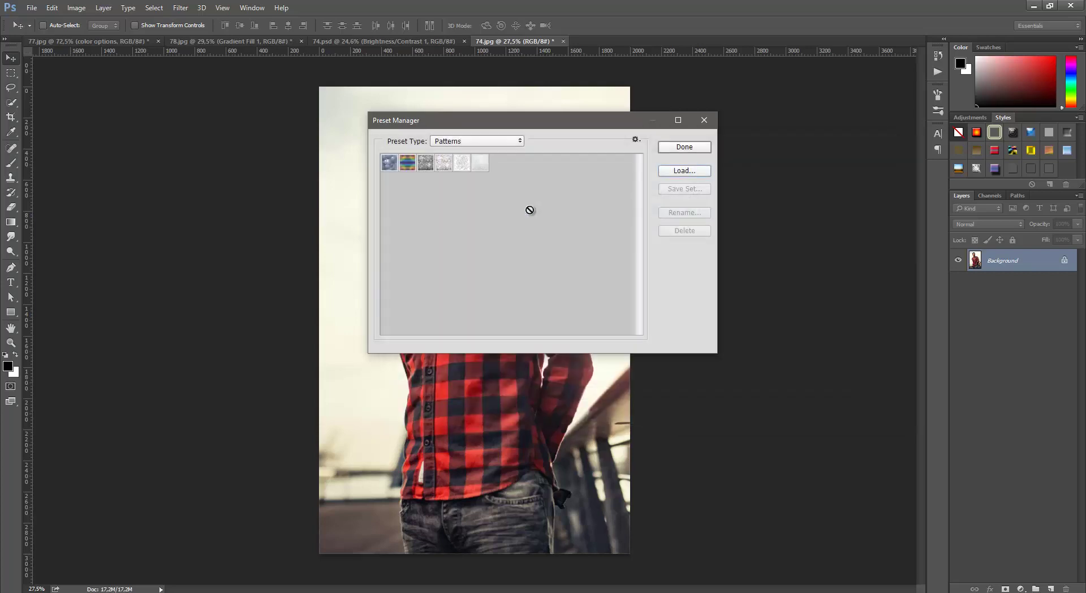
left_click(677, 148)
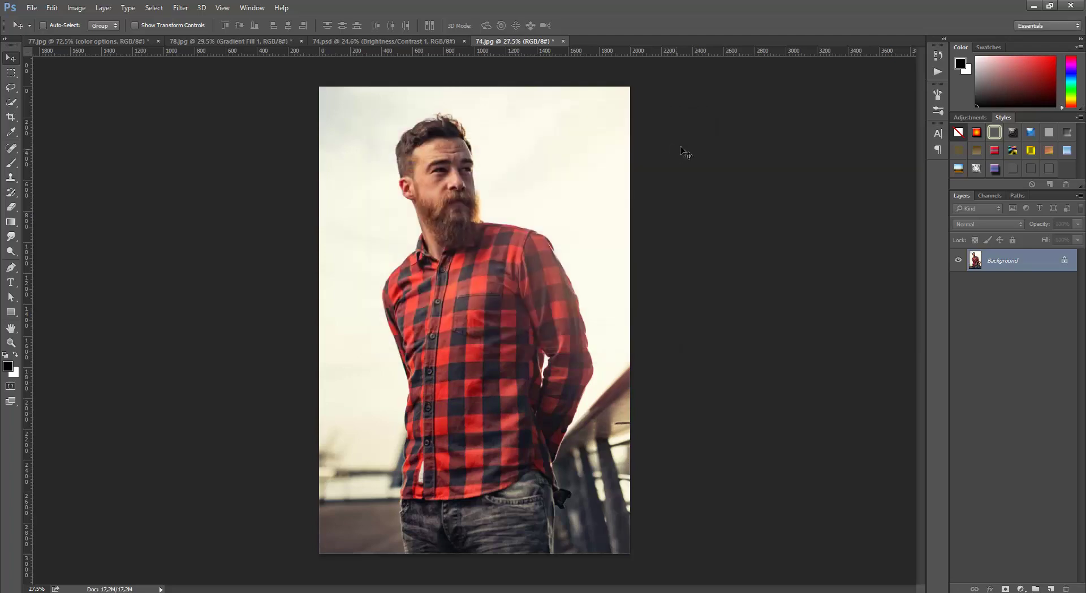
- Load the 'Hand Draw - Action' set, select its Action, and collapse the Actions panel
left_click(938, 74)
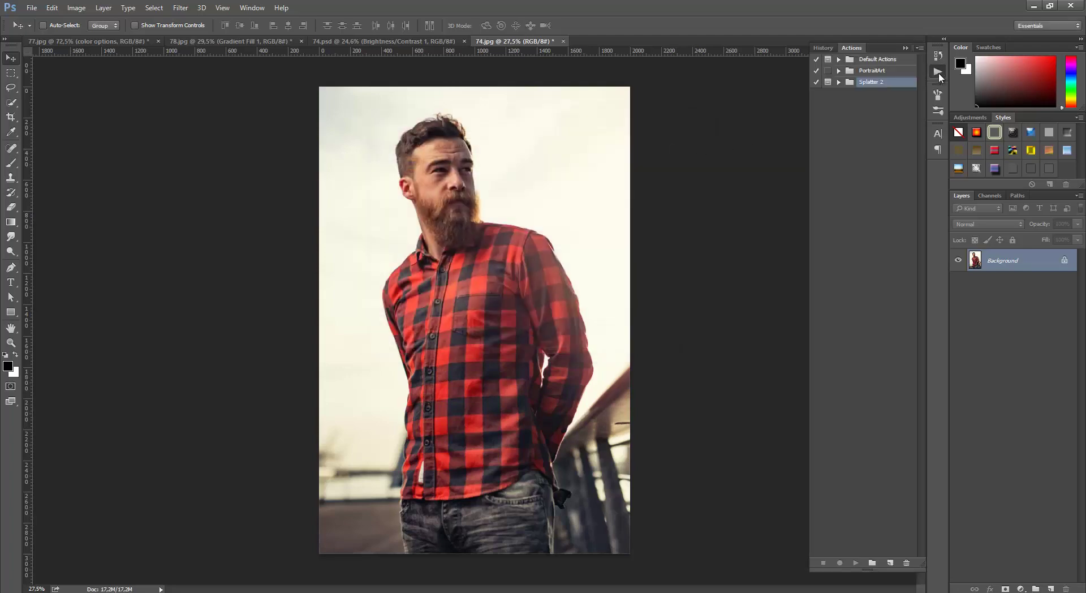
left_click(920, 48)
left_click(952, 253)
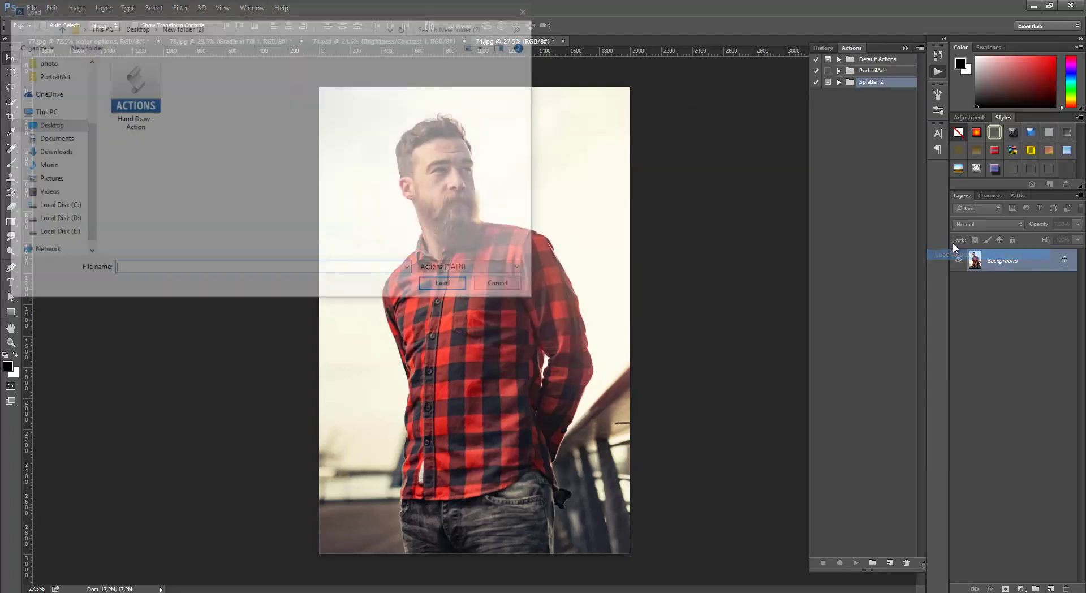
double_click(146, 130)
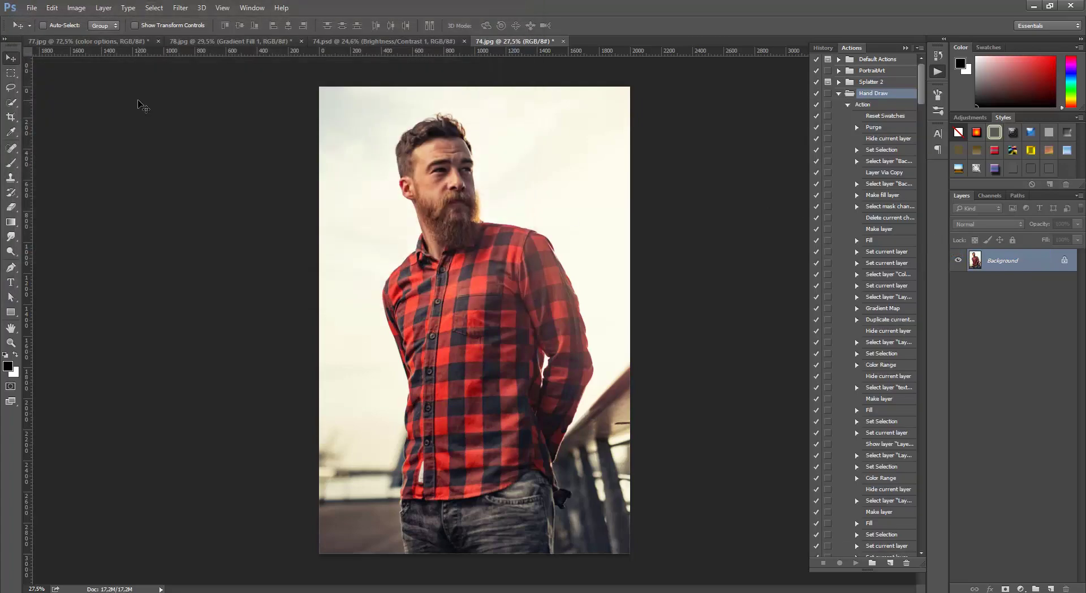
left_click(885, 105)
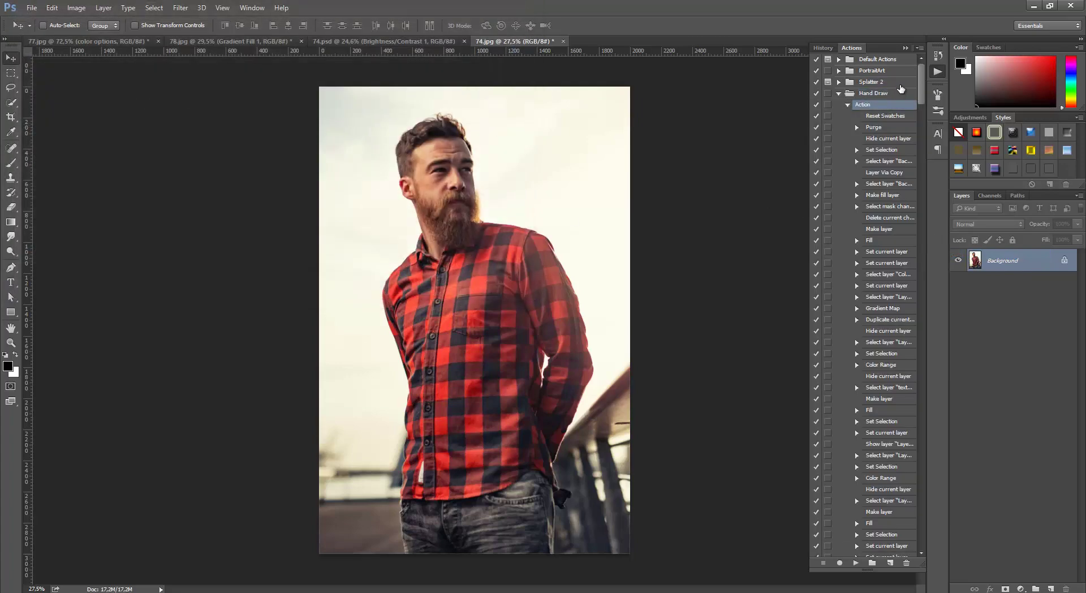
left_click(905, 48)
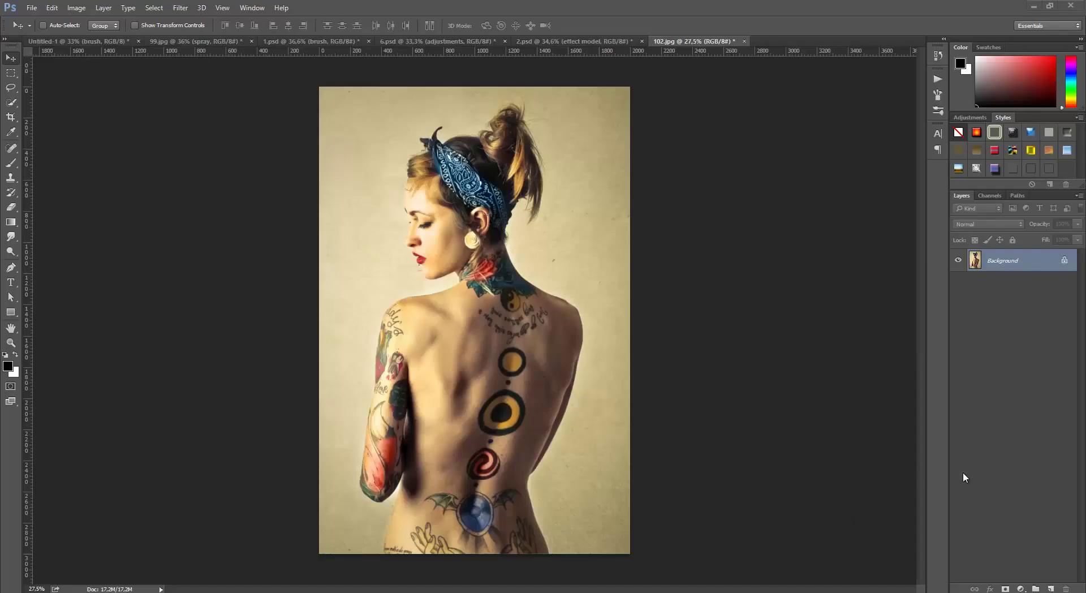
- Add a new empty layer named 'brush' above Background, then select the Background layer
left_click(1051, 588)
double_click(997, 262)
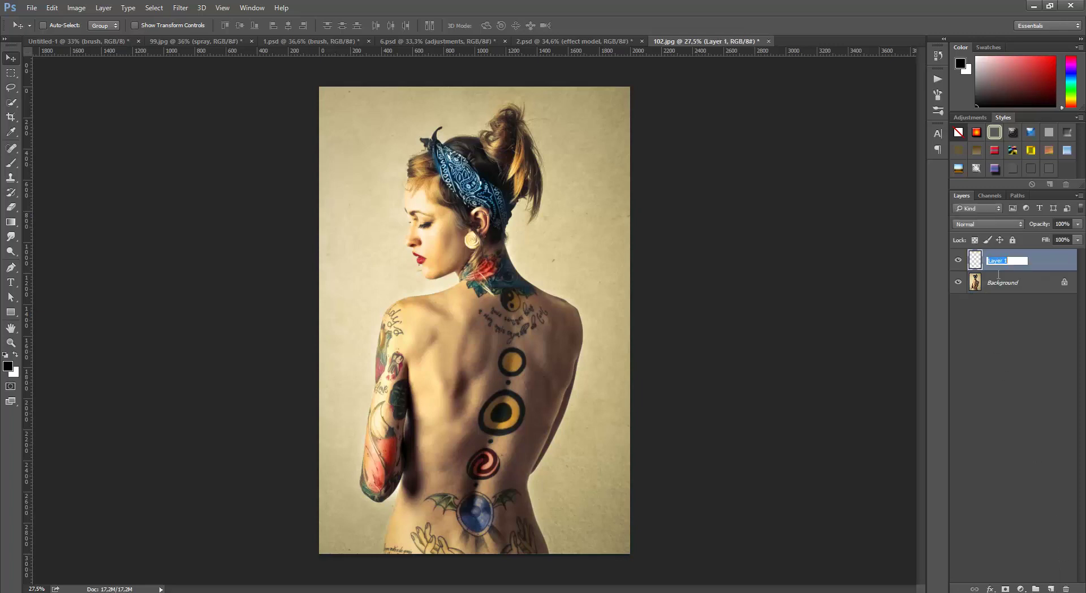
type("br")
type("ush")
key("Return")
scroll(428, 315, "up", 3)
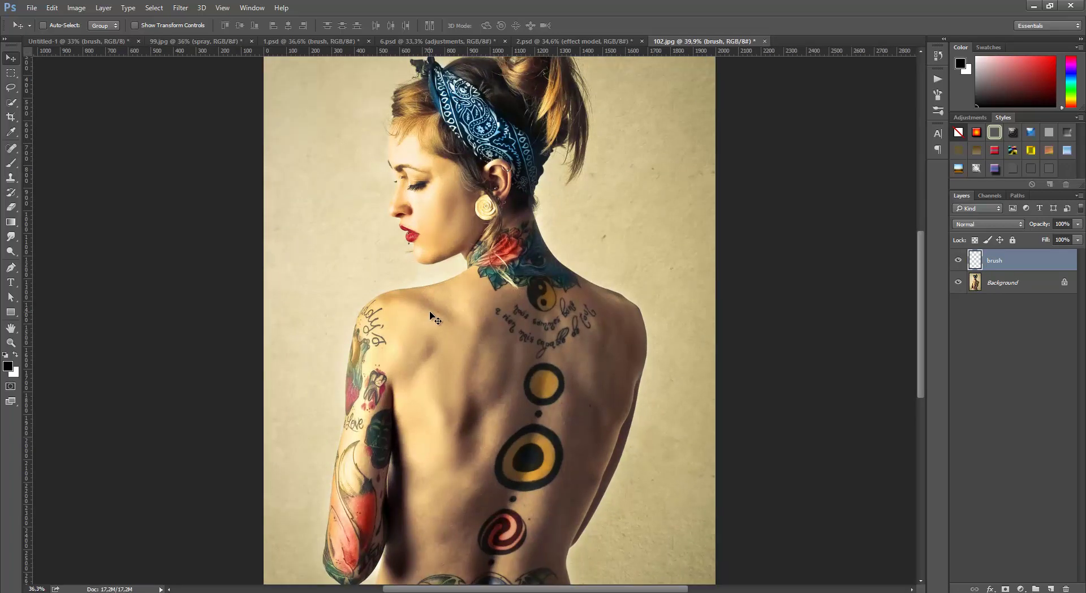
scroll(430, 315, "down", 1)
scroll(430, 315, "down", 1)
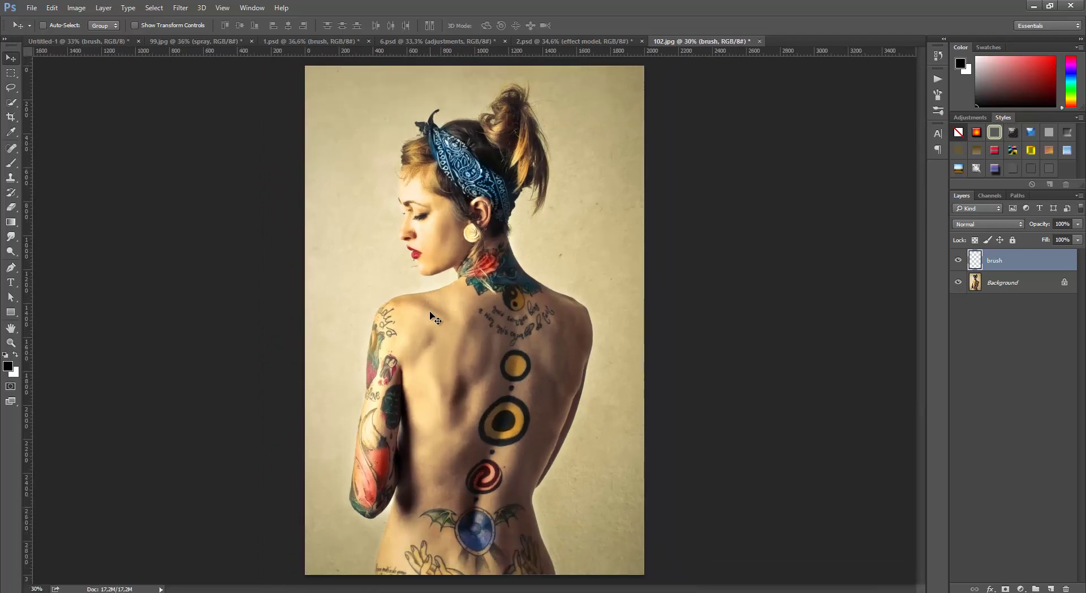
left_click(1012, 286)
scroll(605, 353, "down", 1)
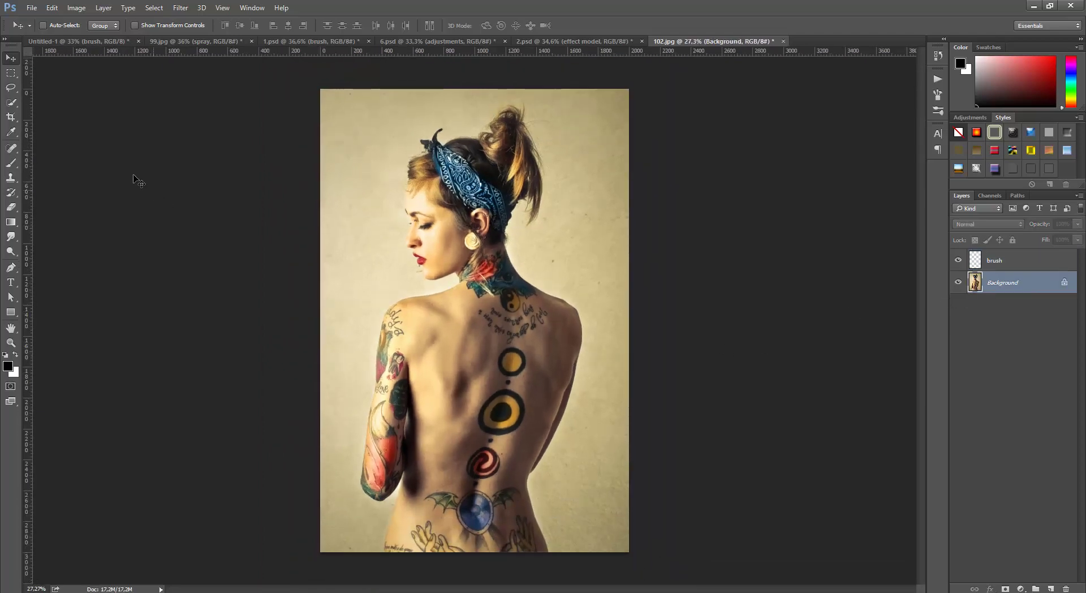
- Crop beyond the photo's edges to add a white border around the canvas
left_click(11, 117)
scroll(318, 190, "down", 1)
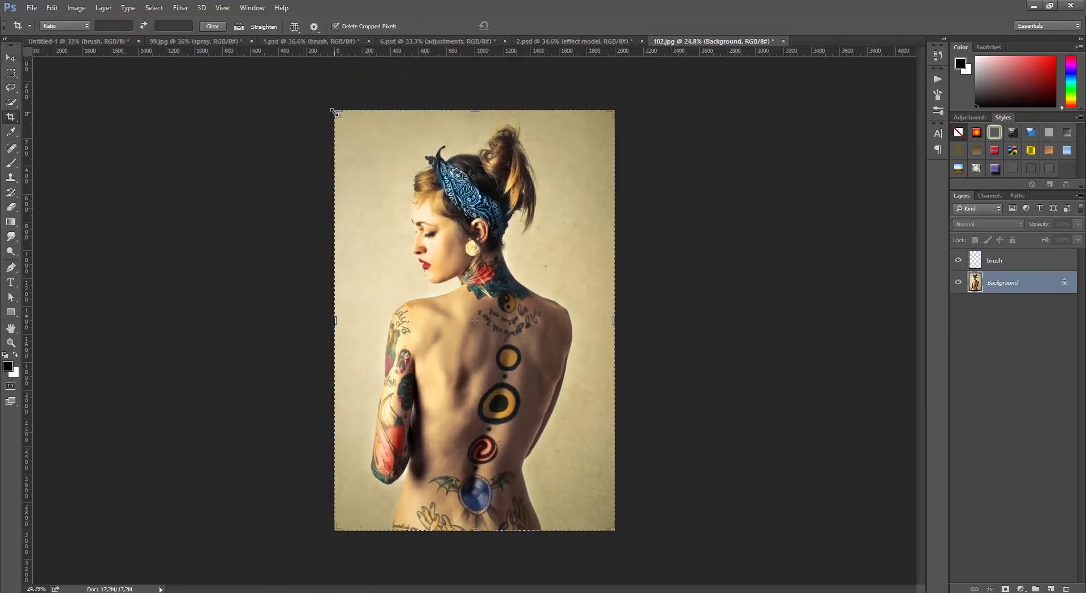
left_click_drag(333, 111, 318, 91)
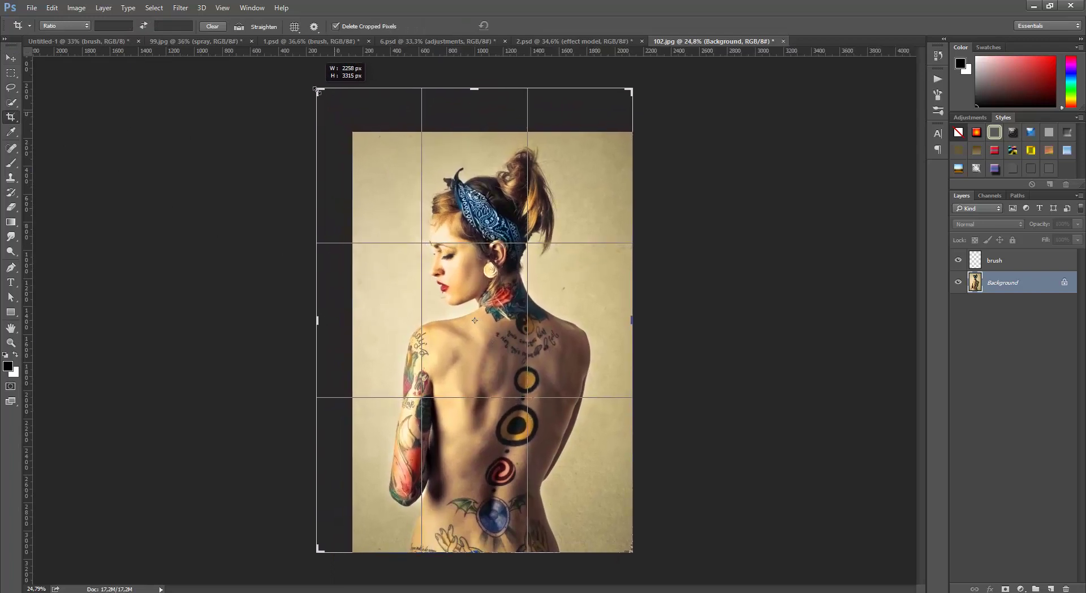
left_click_drag(640, 90, 645, 84)
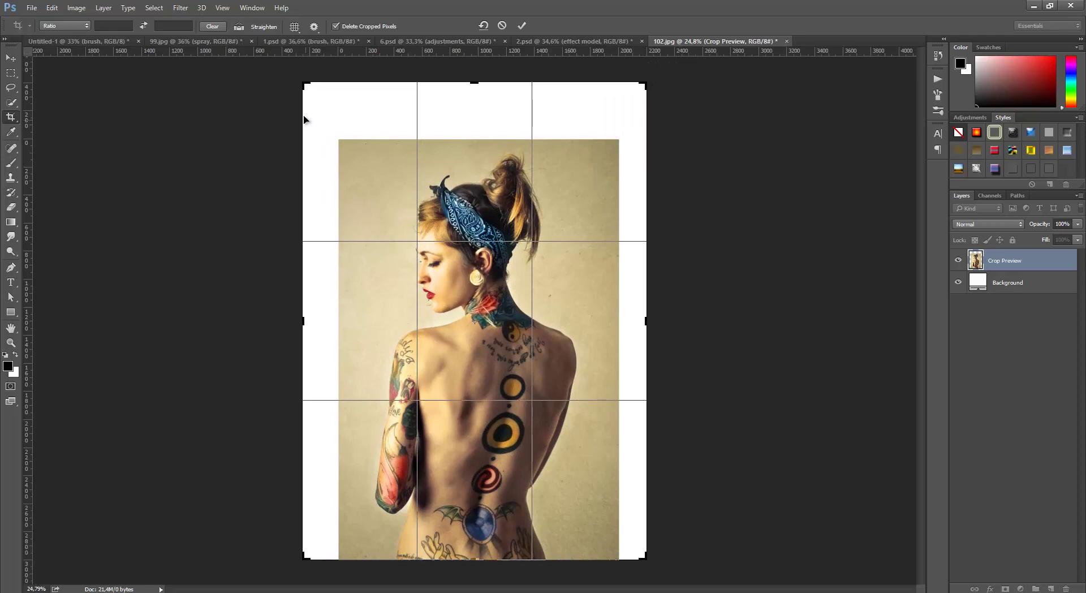
left_click_drag(302, 82, 298, 79)
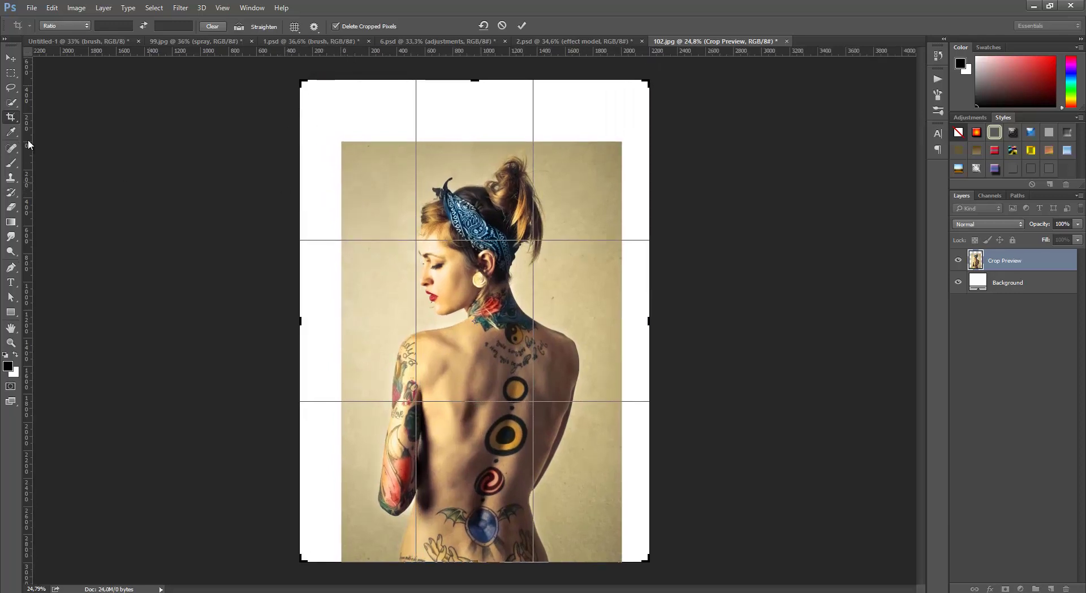
left_click(12, 57)
left_click(489, 228)
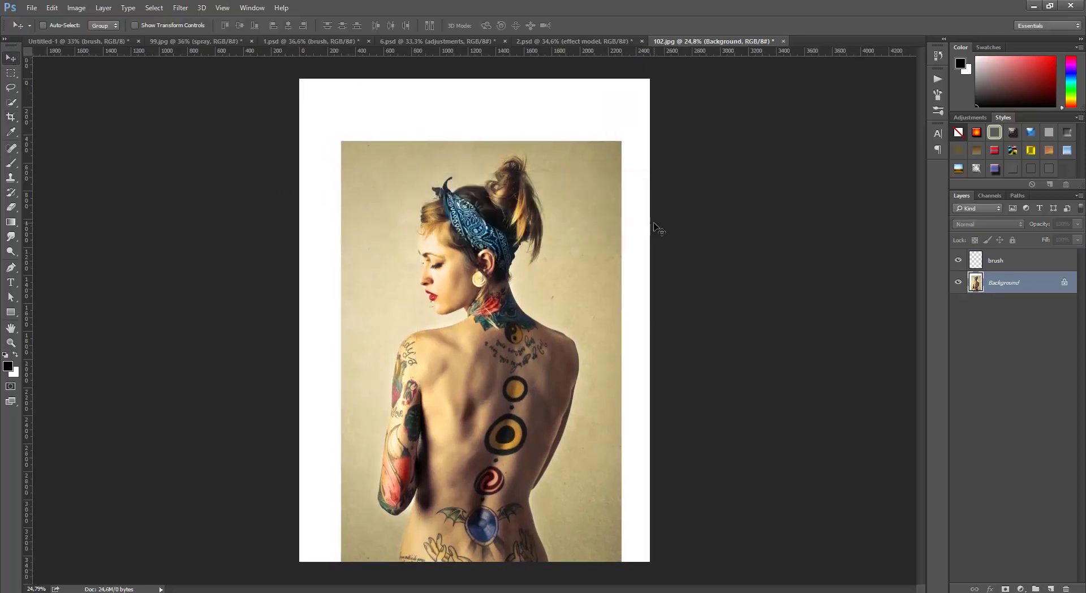
- Select the brush layer and bring up the foreground colour picker
left_click(1022, 261)
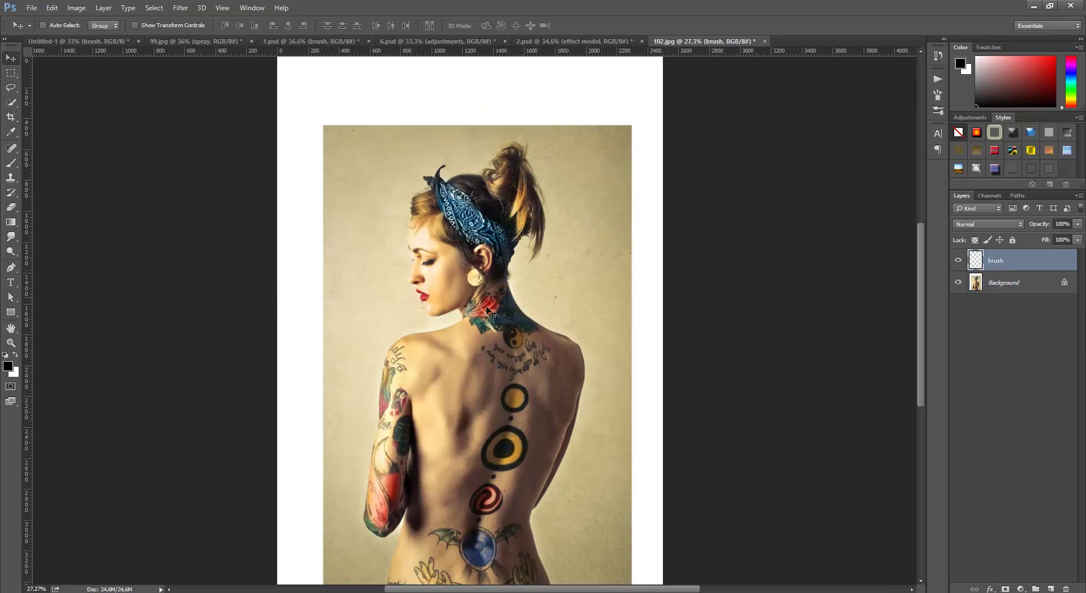
scroll(481, 313, "up", 1)
scroll(482, 314, "up", 1)
left_click(9, 366)
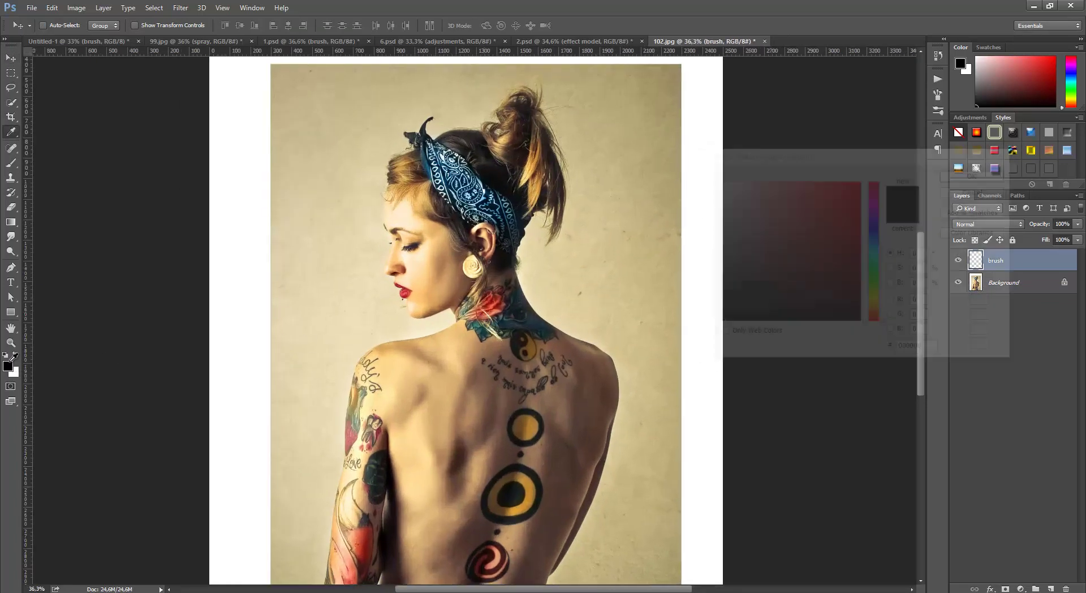
- Set the foreground colour to ff0000 and brush red over the woman's figure
type("ff0000")
left_click(967, 174)
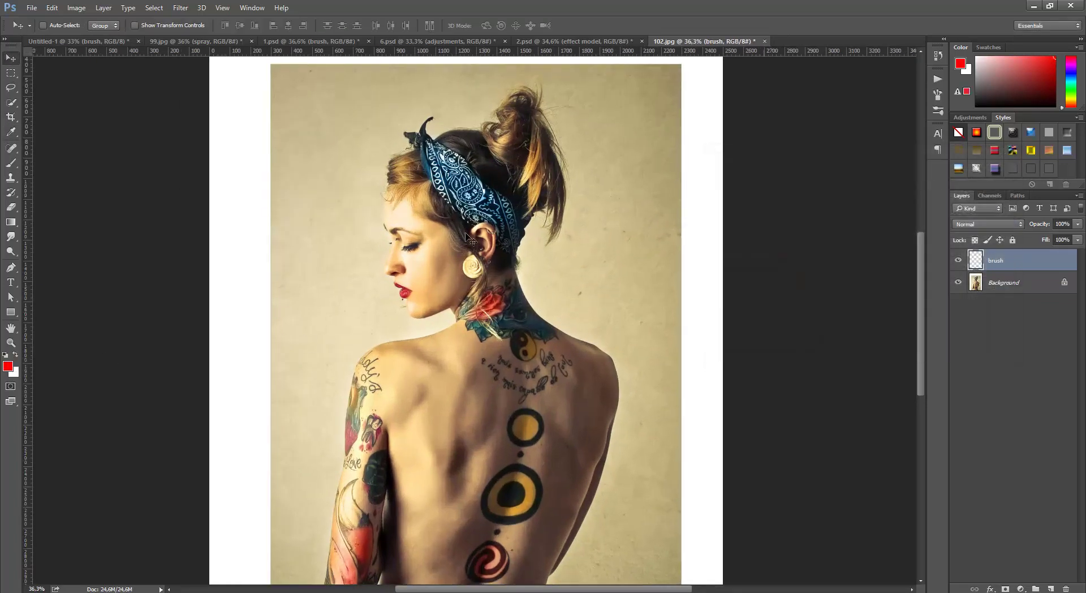
left_click(12, 165)
mouse_move(507, 343)
left_mouse_down()
mouse_move(500, 422)
mouse_move(447, 441)
left_mouse_up()
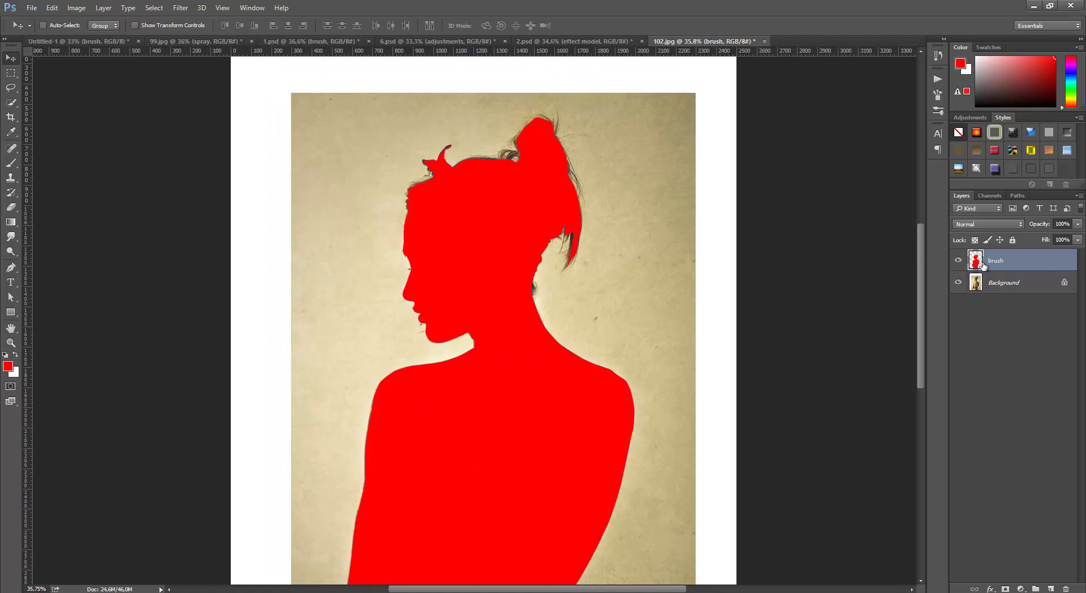
- Reselect the brush layer and show the SprayArt action in the Actions panel
left_click(1016, 280)
left_click(1043, 265)
scroll(717, 281, "down", 1)
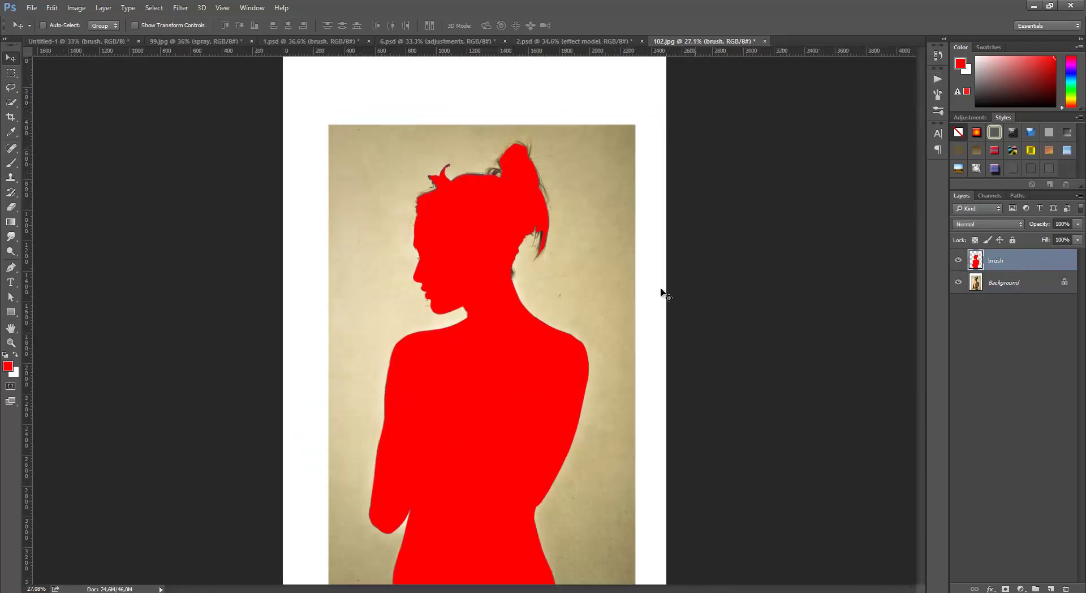
scroll(659, 291, "down", 1)
left_click(937, 79)
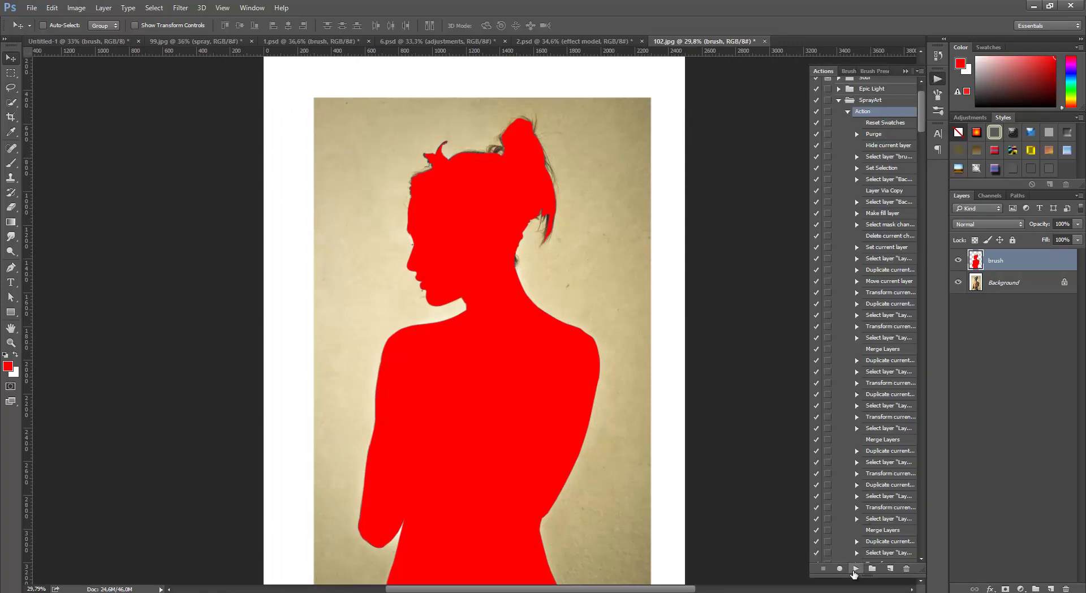
- Run SprayArt and collapse the color options, adjustments, effect model, particle, spray and bg groups
left_click(854, 569)
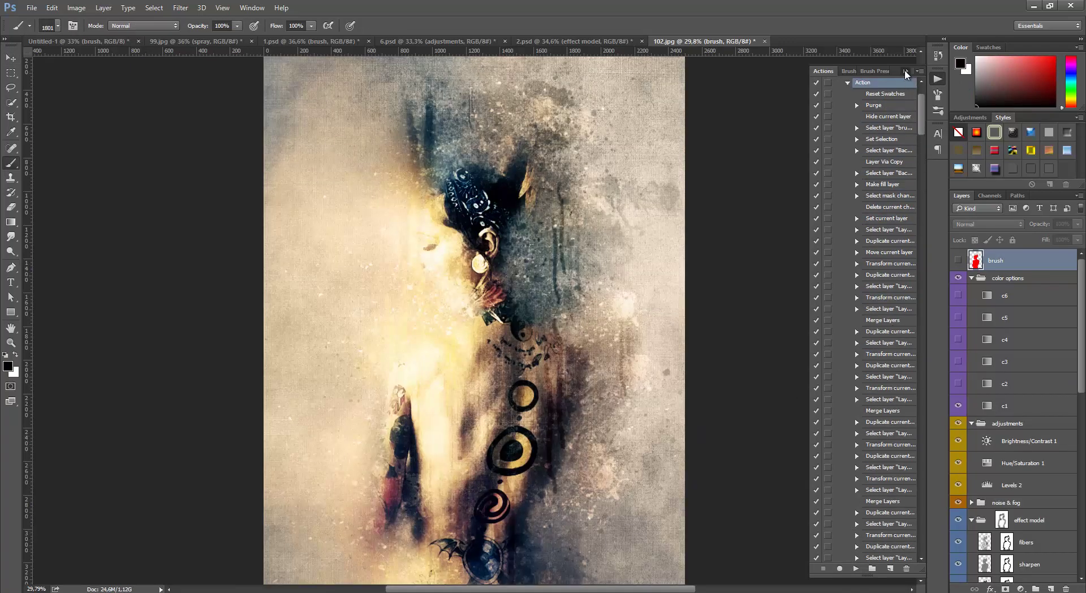
left_click(905, 71)
left_click(971, 278)
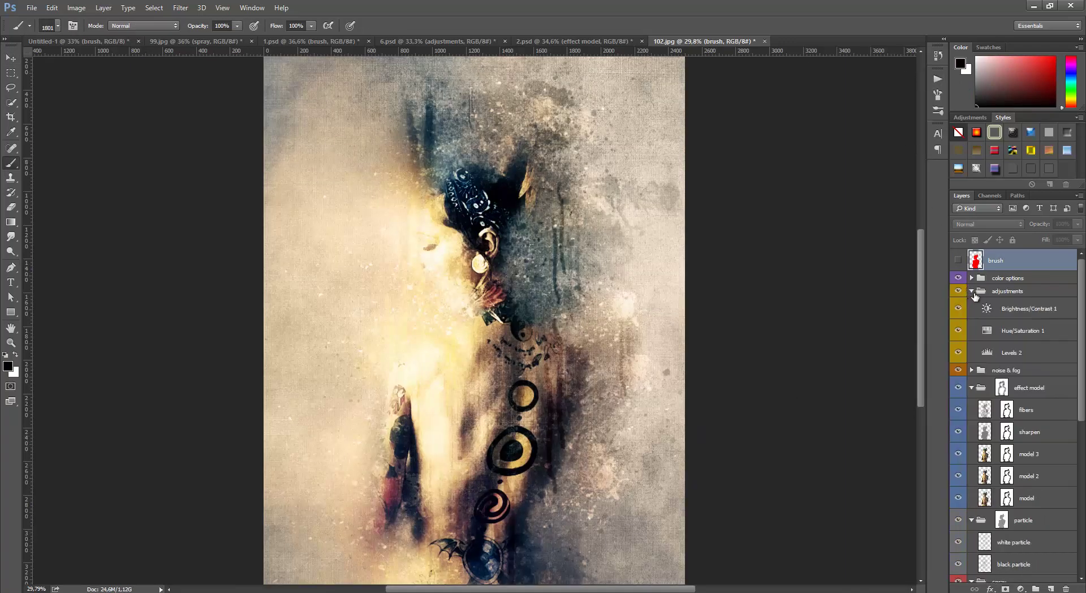
left_click(971, 291)
left_click(971, 320)
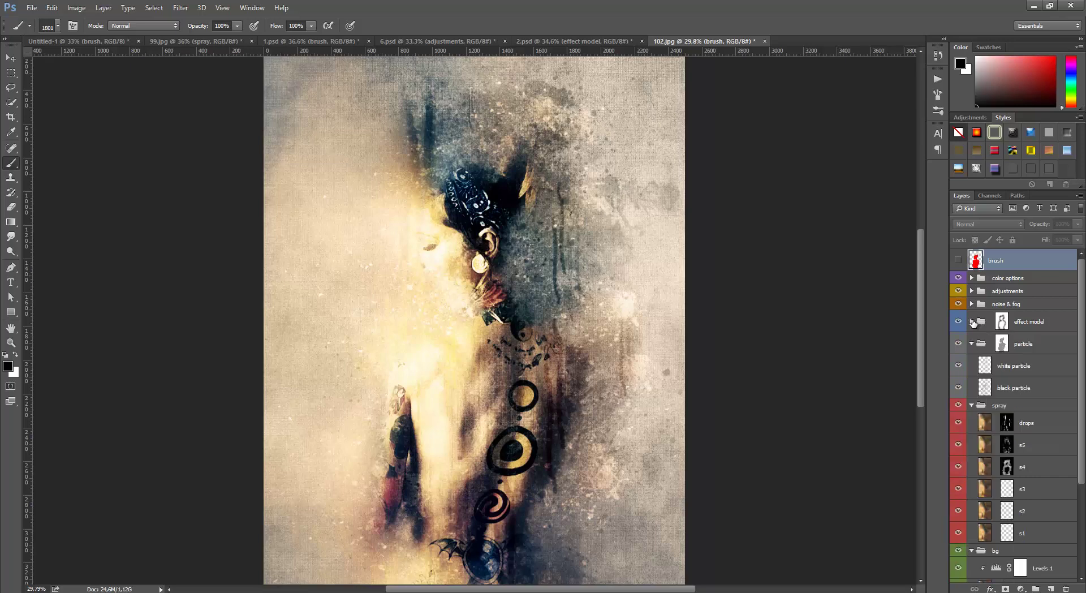
left_click(970, 343)
left_click(971, 360)
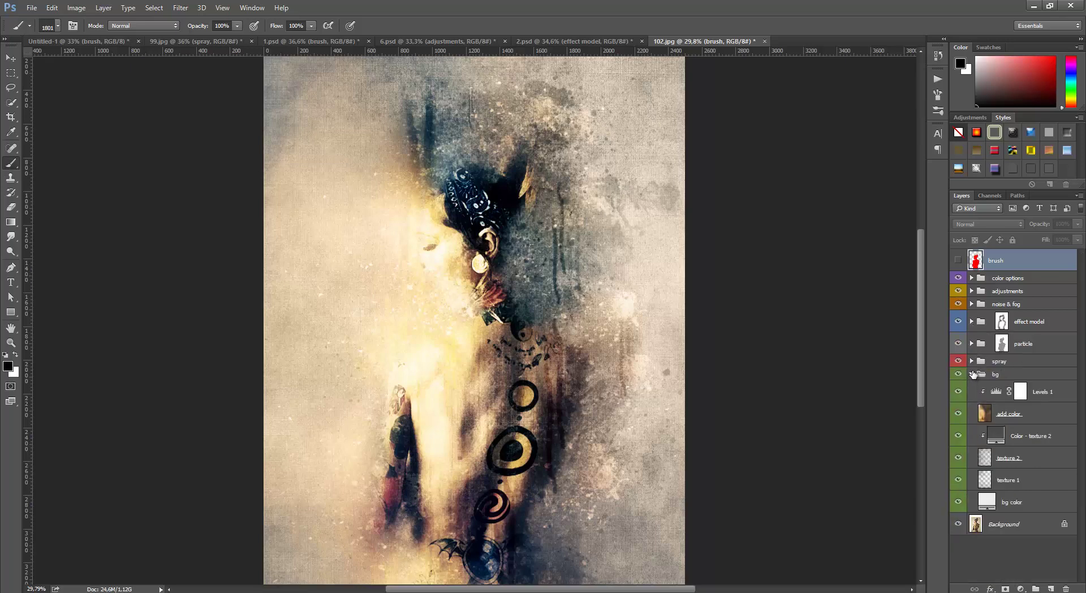
left_click(972, 374)
- Switch back to the Move tool and review the finished spray-art result
scroll(564, 282, "down", 2)
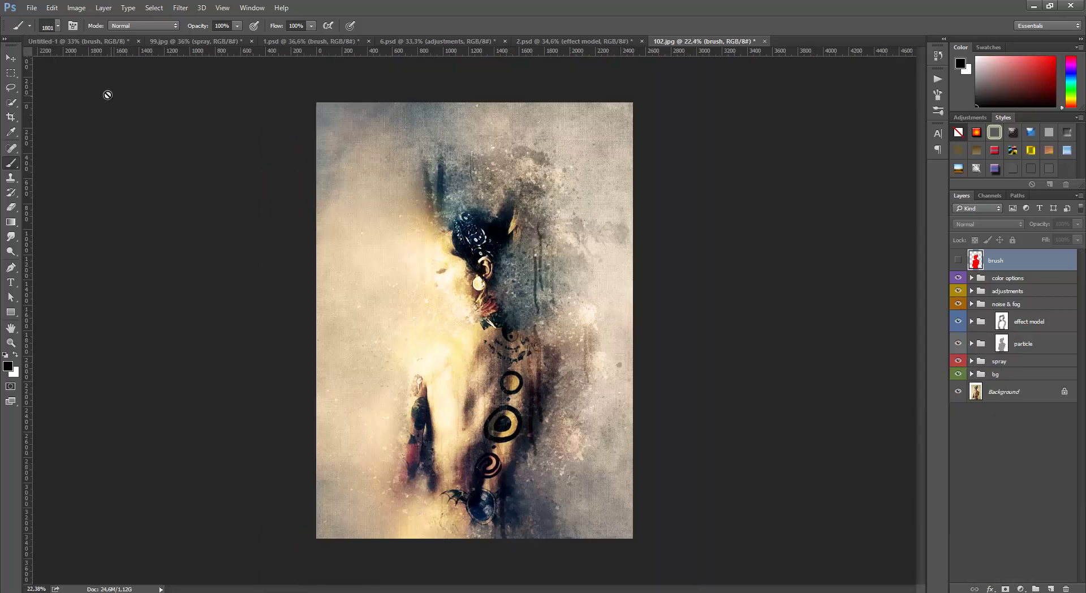
left_click(14, 64)
scroll(431, 270, "up", 1)
scroll(431, 271, "up", 1)
scroll(431, 271, "up", 2)
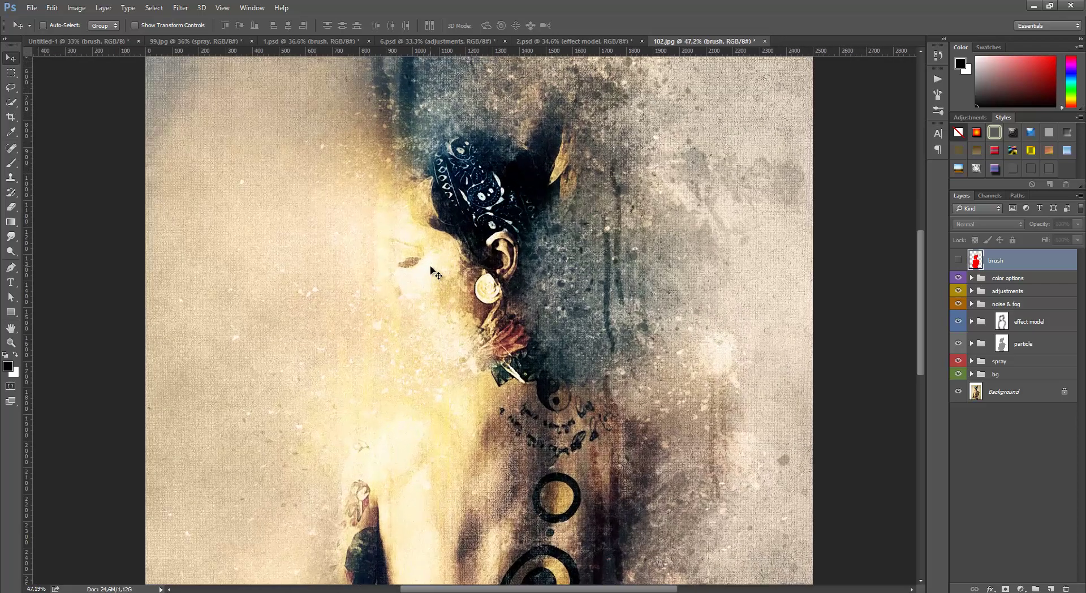
scroll(461, 276, "down", 1)
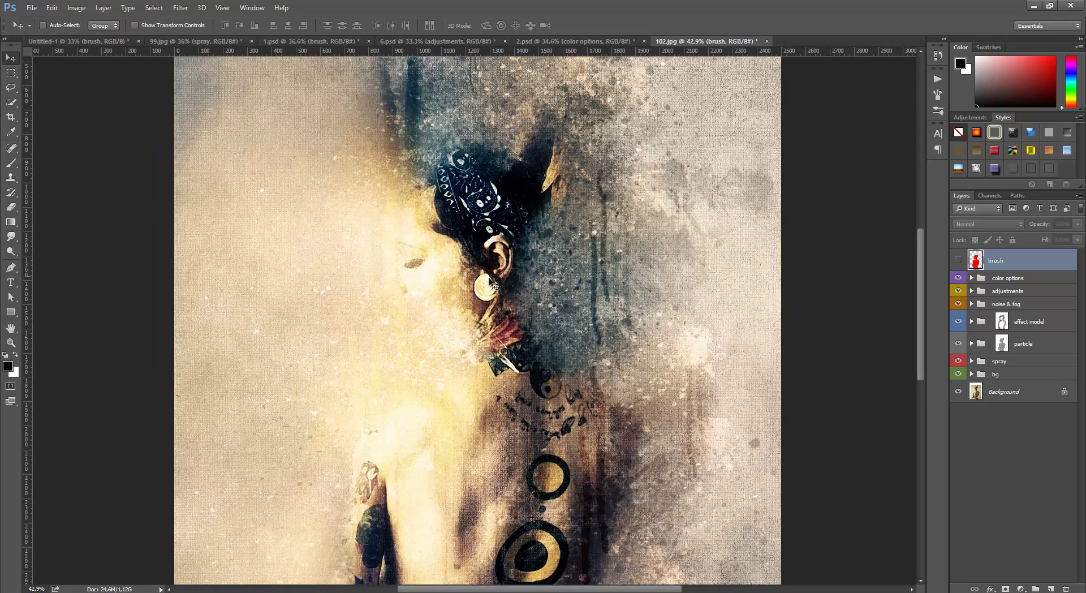
scroll(469, 307, "up", 2)
- Expand the effect model group and set the Eraser to 126 px at 50% opacity
left_click(1049, 320)
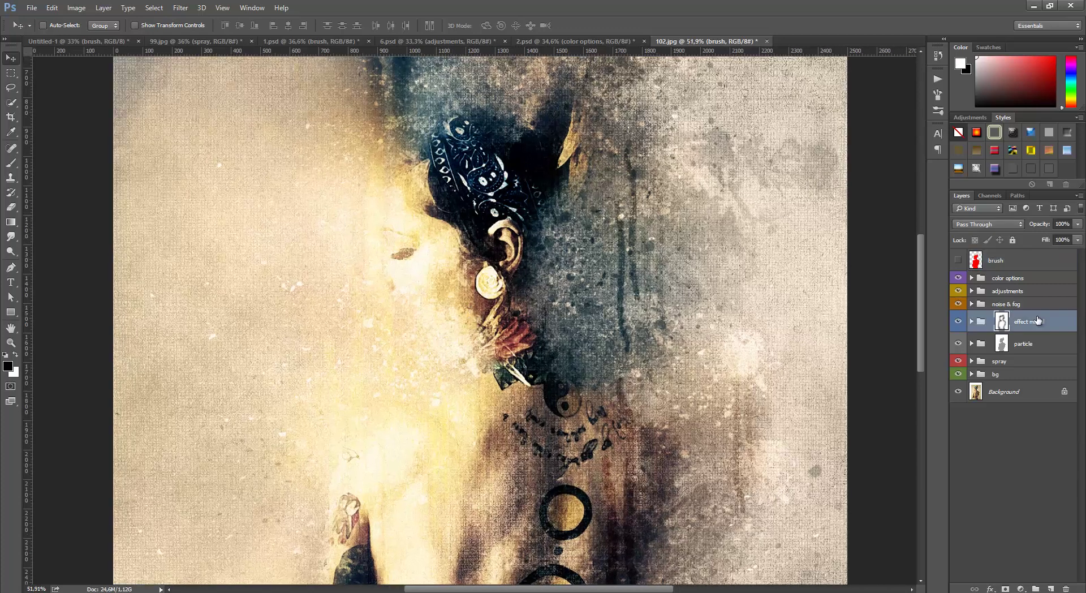
left_click(971, 321)
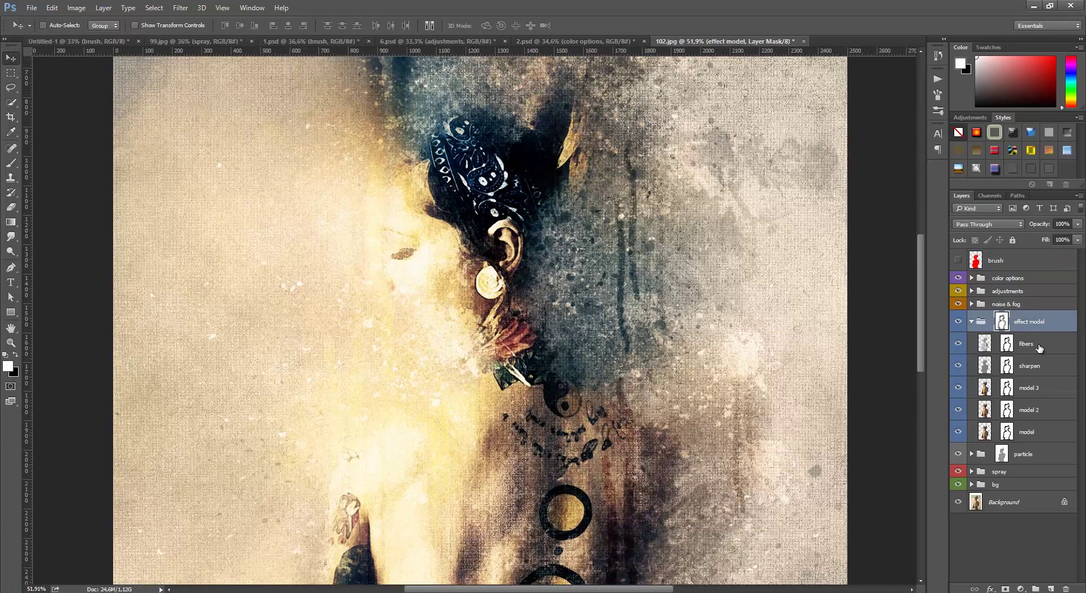
scroll(1040, 323, "down", 1)
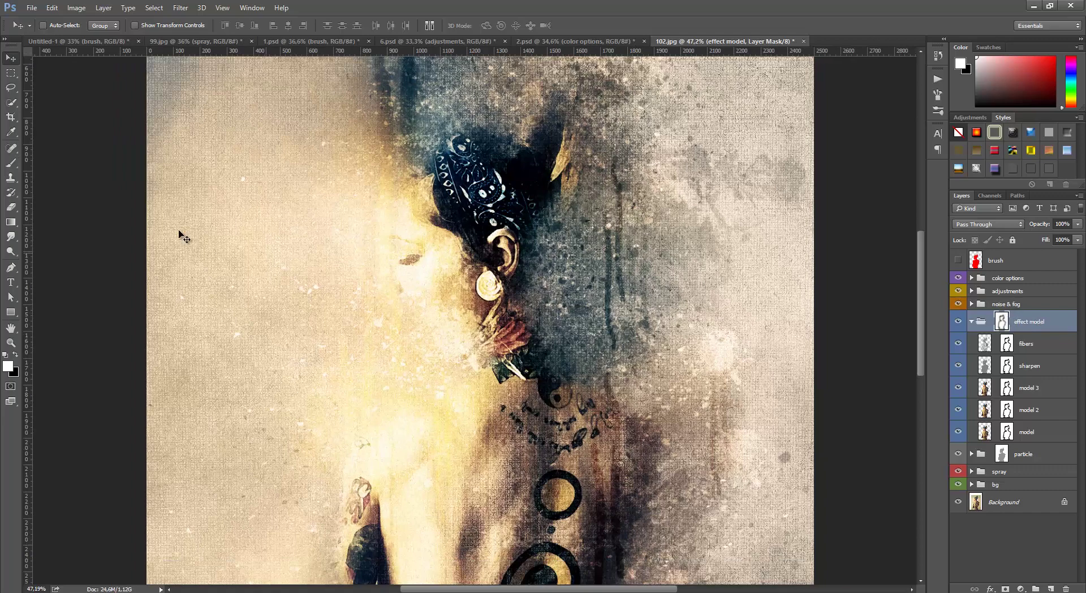
left_click(12, 207)
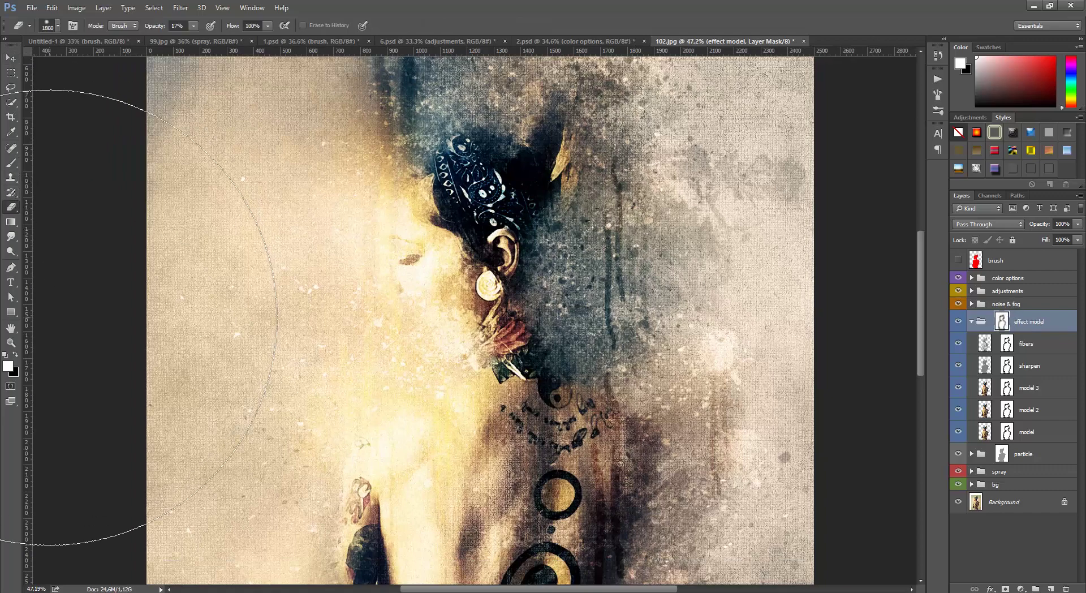
left_click(16, 355)
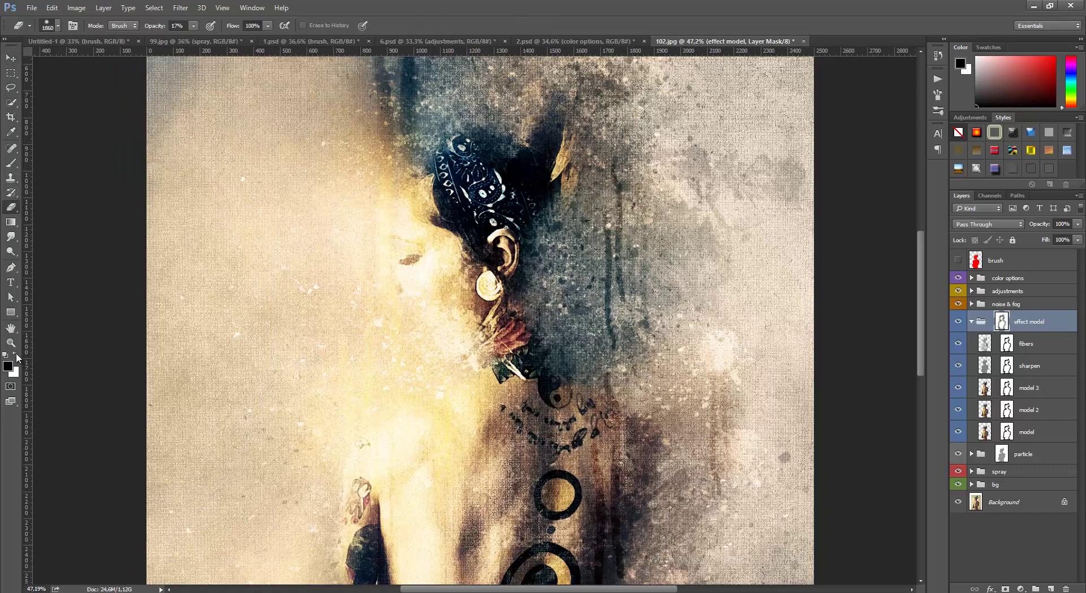
left_click(58, 26)
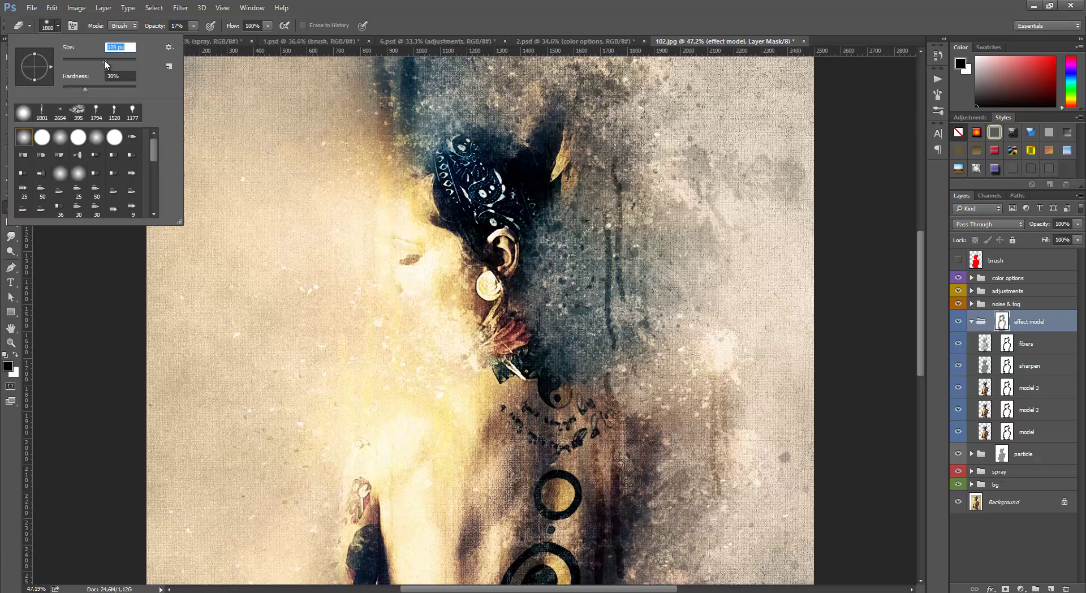
mouse_move(131, 61)
left_mouse_down()
mouse_move(104, 61)
mouse_move(115, 60)
left_mouse_up()
left_click(194, 27)
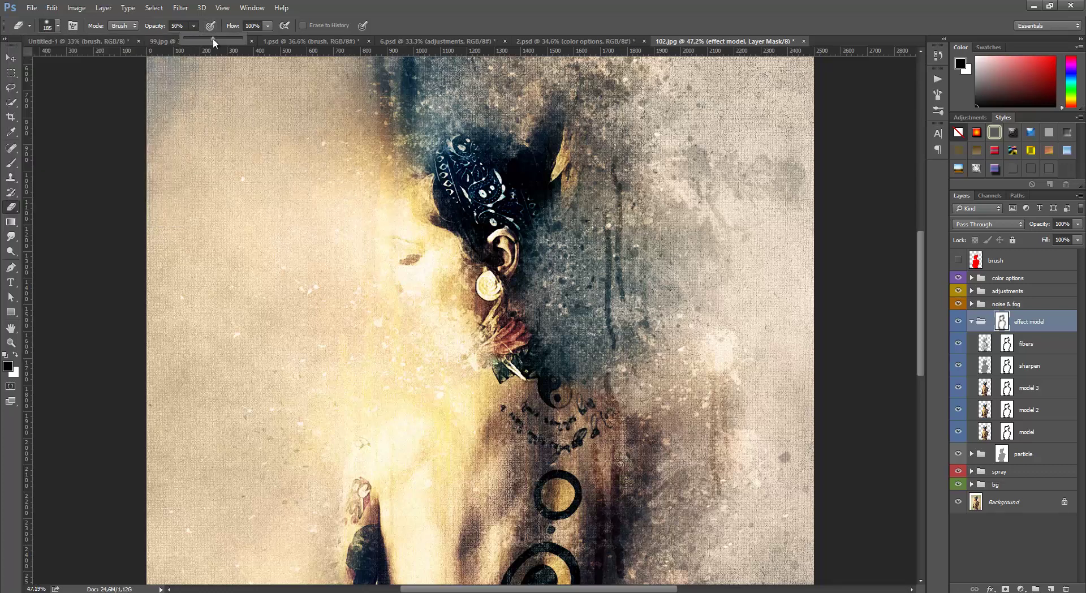
- Lighten the dark smudge on the woman's face, then select the model layer's mask
left_click(412, 246)
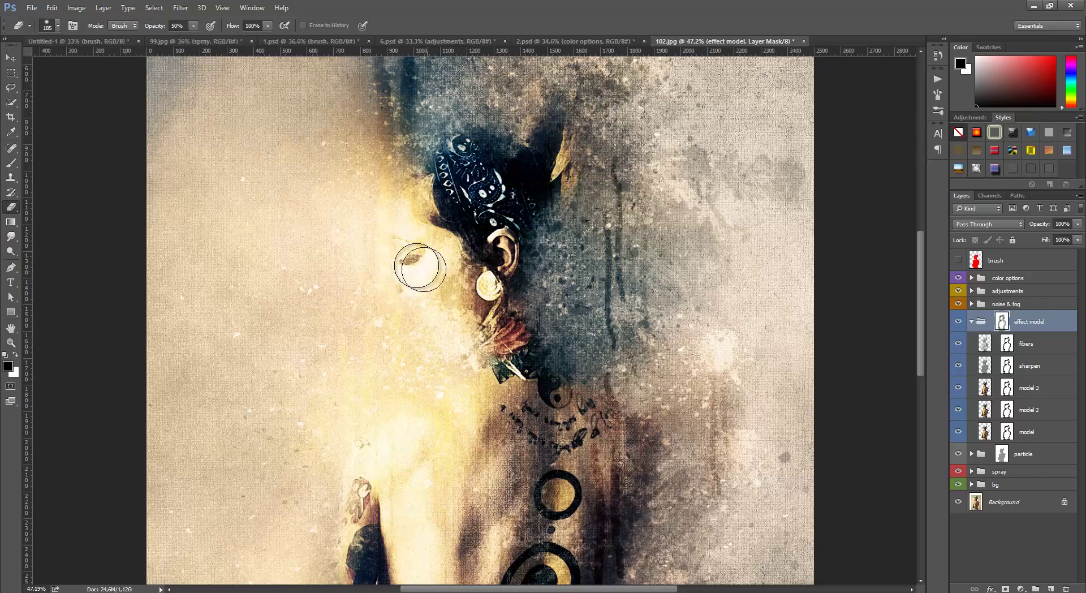
scroll(418, 267, "up", 2)
scroll(396, 211, "up", 1)
scroll(394, 226, "up", 1)
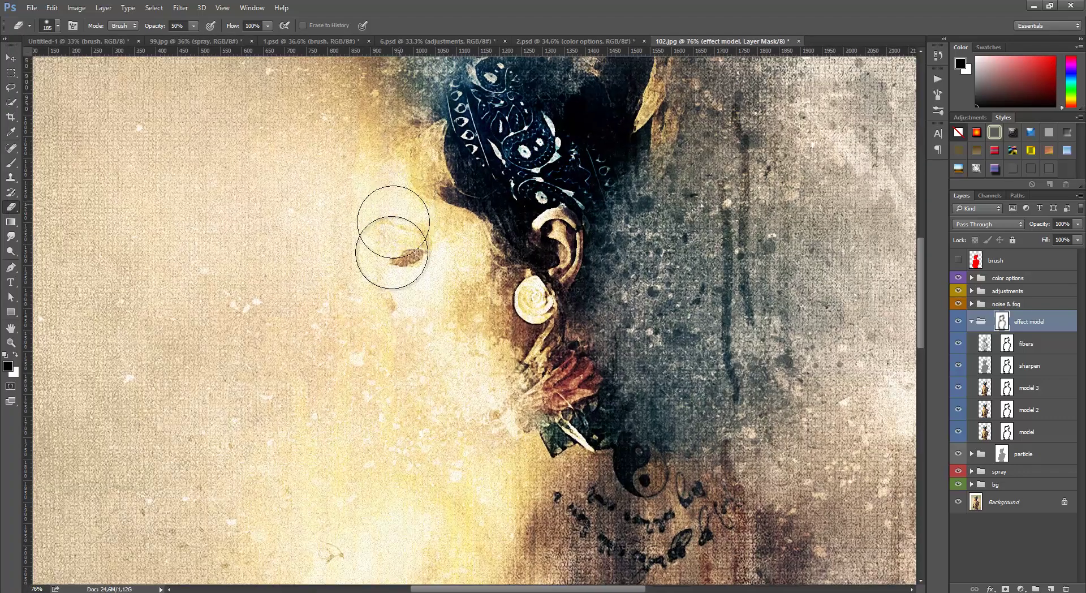
left_click(1007, 431)
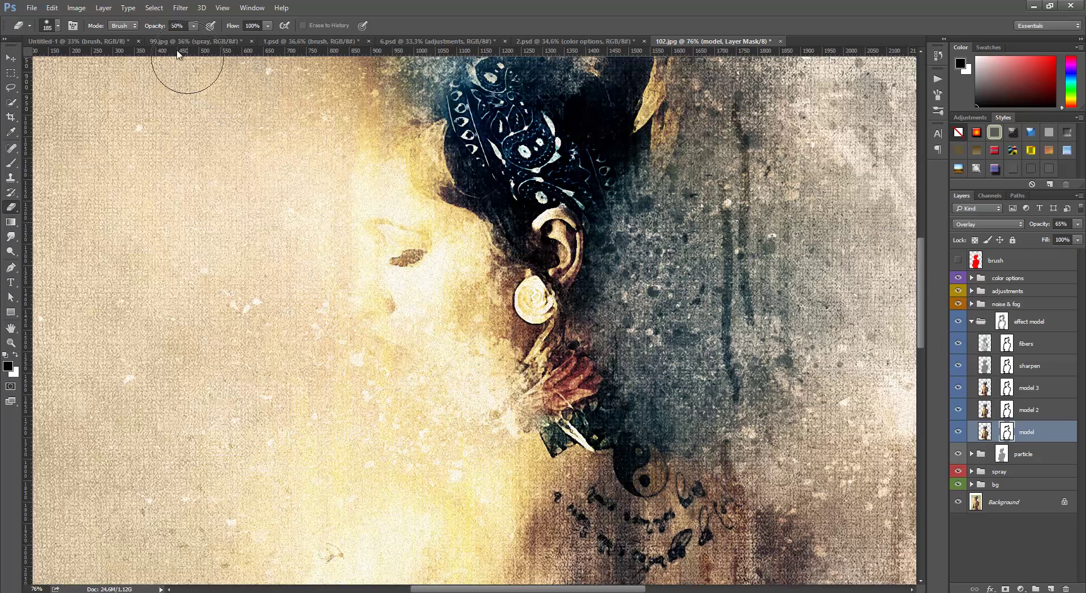
- Raise brush opacity to 82% and paint the chin and lips back on the effect model mask
left_click(194, 26)
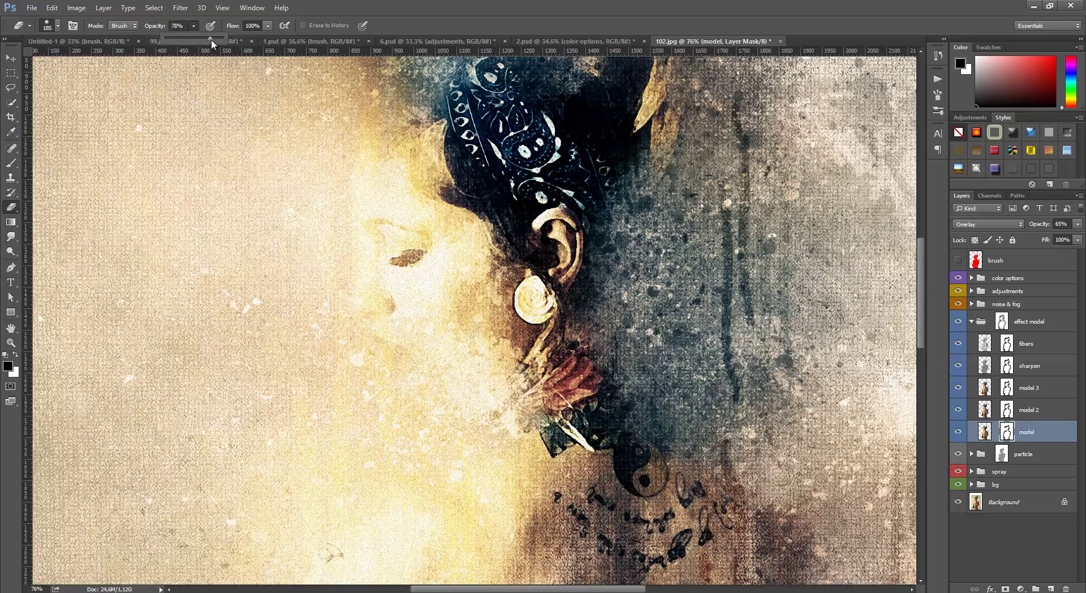
left_click_drag(212, 40, 215, 39)
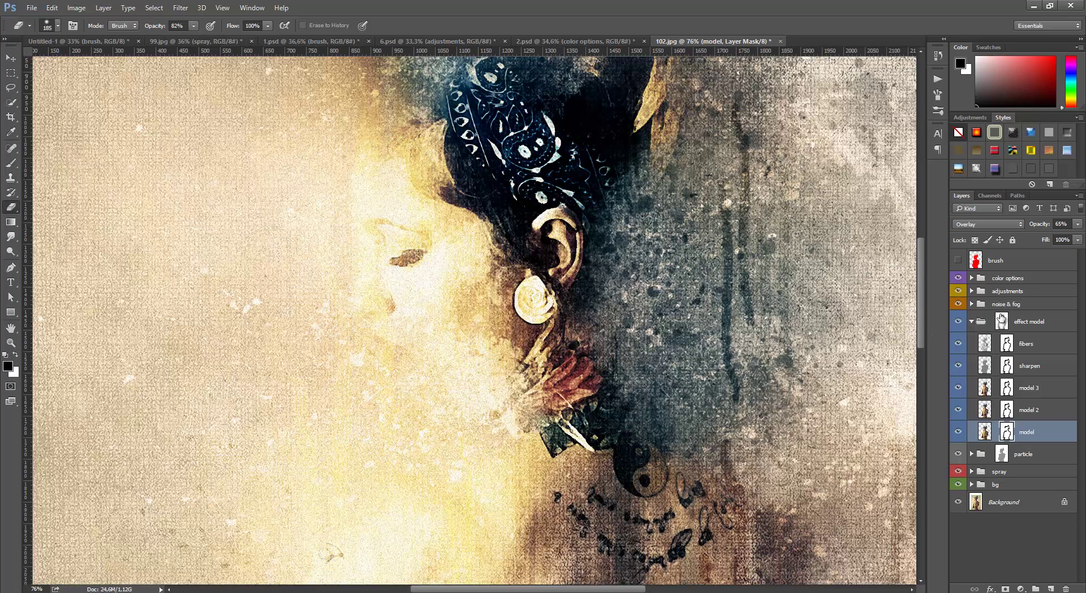
left_click(1001, 320)
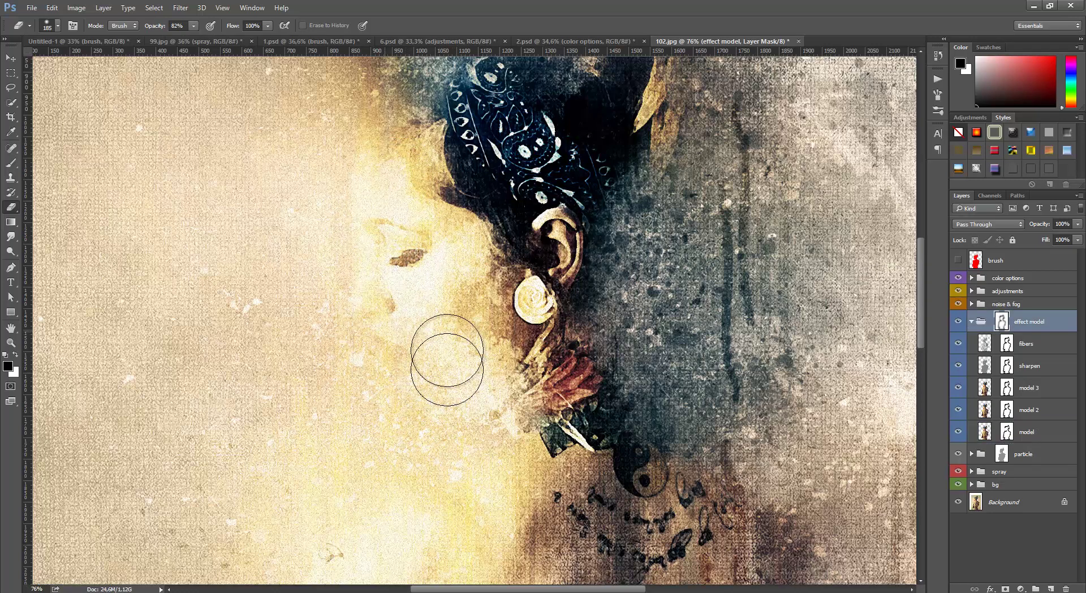
mouse_move(447, 360)
left_mouse_down()
mouse_move(386, 356)
mouse_move(498, 375)
left_mouse_up()
- Refine the nose and lips on the model 2, model 3 and sharpen layer masks
left_click(1008, 411)
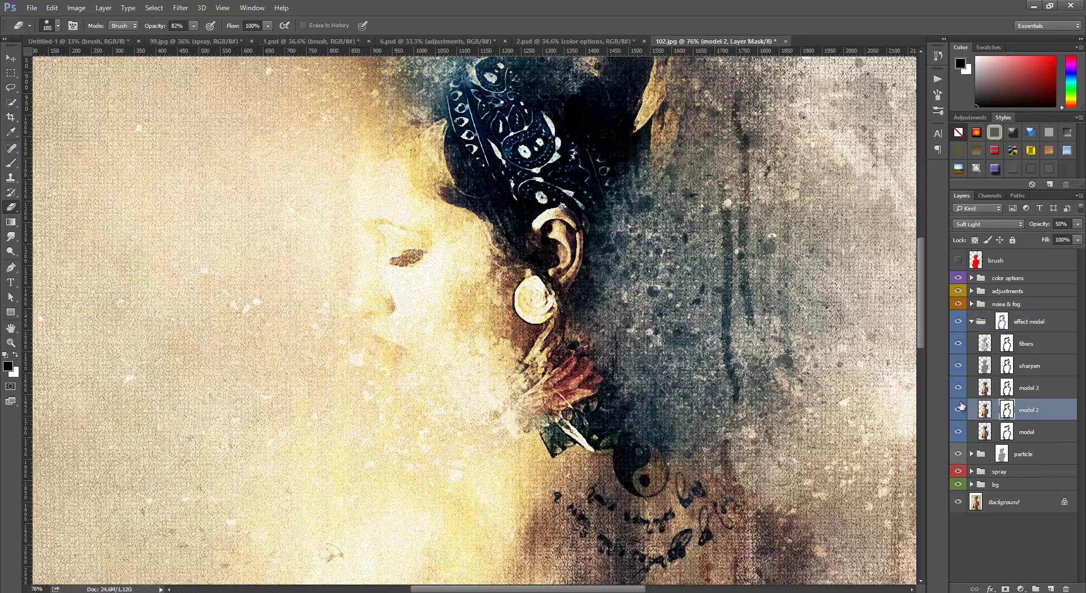
mouse_move(401, 269)
left_mouse_down()
mouse_move(364, 211)
mouse_move(379, 336)
mouse_move(417, 252)
mouse_move(400, 164)
mouse_move(381, 181)
left_mouse_up()
left_click(1007, 388)
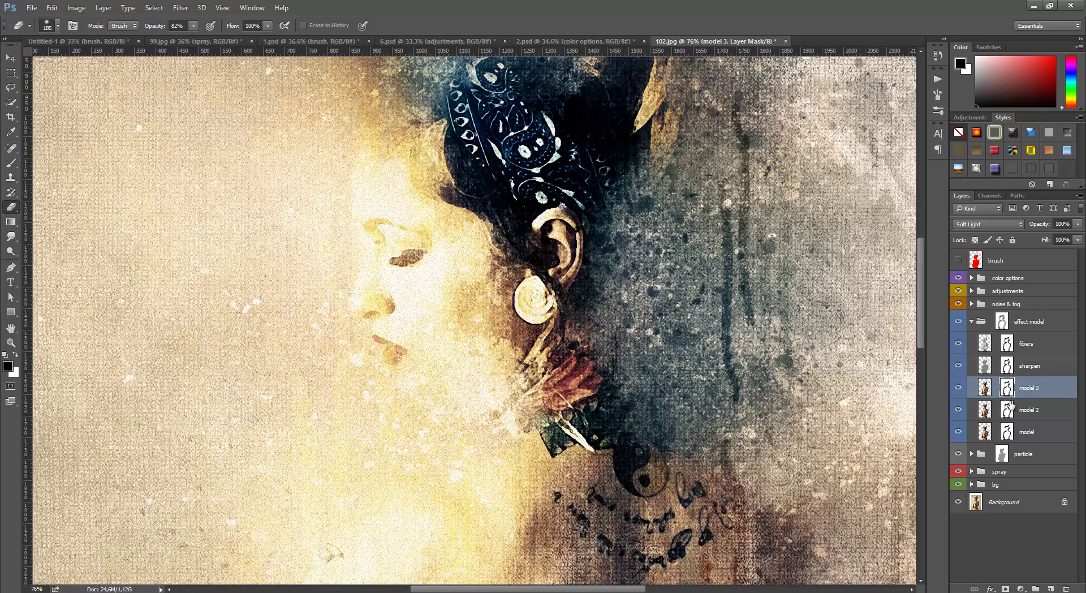
left_click(1006, 365)
mouse_move(460, 230)
left_mouse_down()
mouse_move(375, 307)
mouse_move(388, 332)
mouse_move(412, 190)
mouse_move(443, 327)
mouse_move(424, 359)
mouse_move(355, 319)
mouse_move(383, 249)
mouse_move(358, 240)
mouse_move(376, 169)
mouse_move(395, 280)
left_mouse_up()
- Erase along the left edge of the model layer mask to reveal more tattooed arm
scroll(399, 266, "down", 1)
scroll(404, 260, "down", 3)
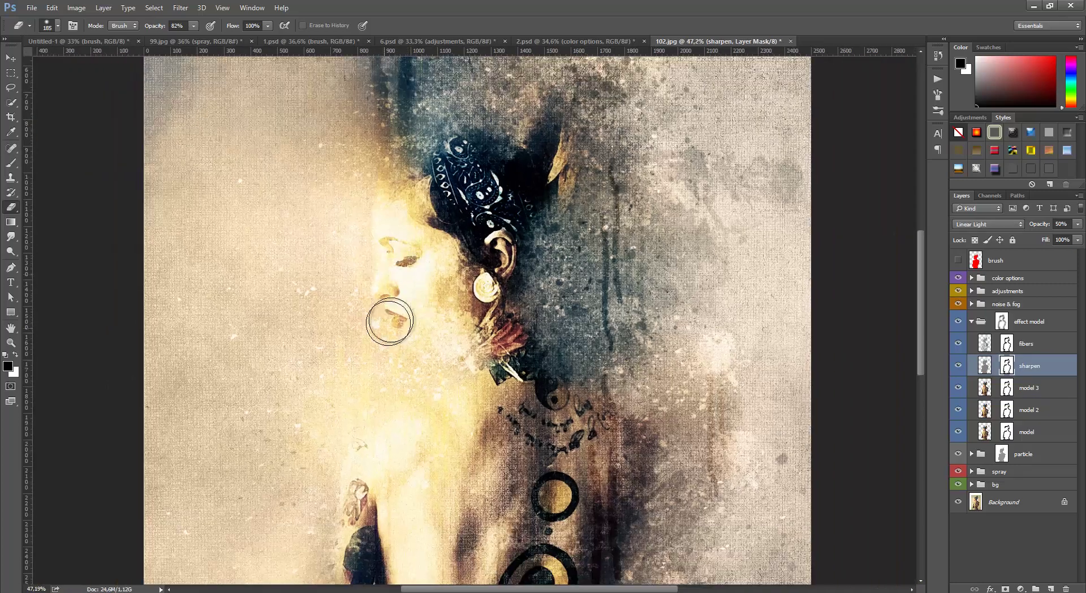
scroll(446, 356, "down", 1)
scroll(435, 418, "down", 1)
scroll(424, 486, "down", 1)
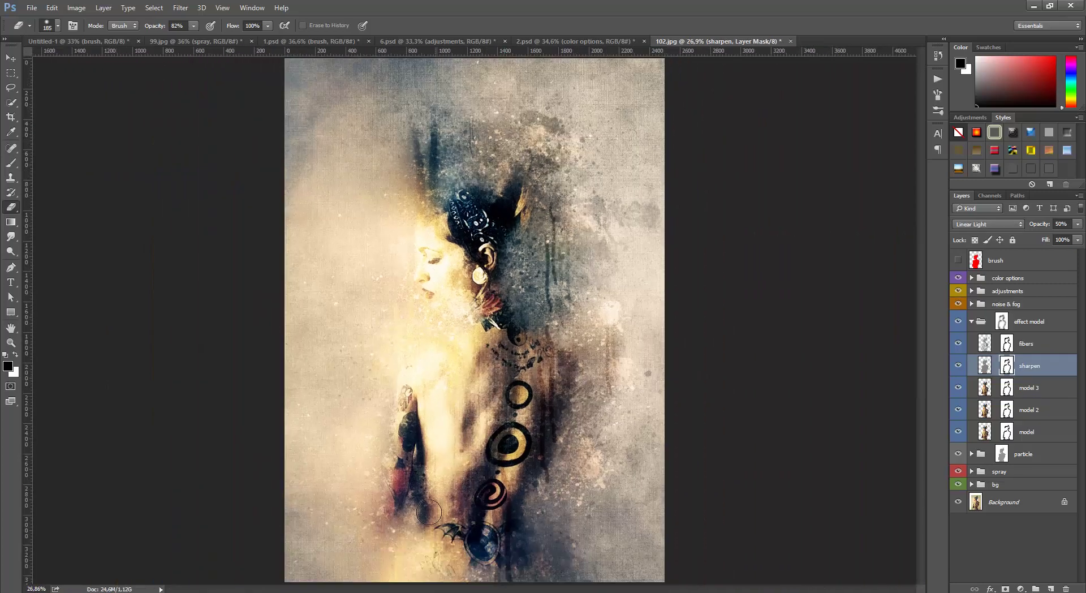
scroll(409, 562, "up", 1)
scroll(408, 560, "up", 1)
scroll(410, 543, "up", 1)
scroll(413, 537, "up", 1)
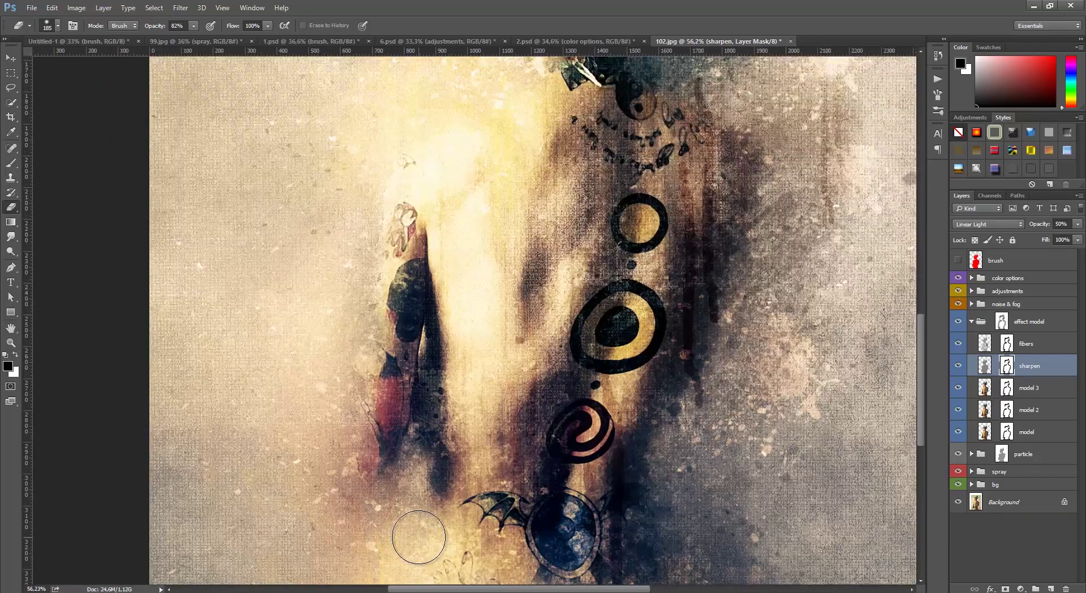
left_click(1017, 435)
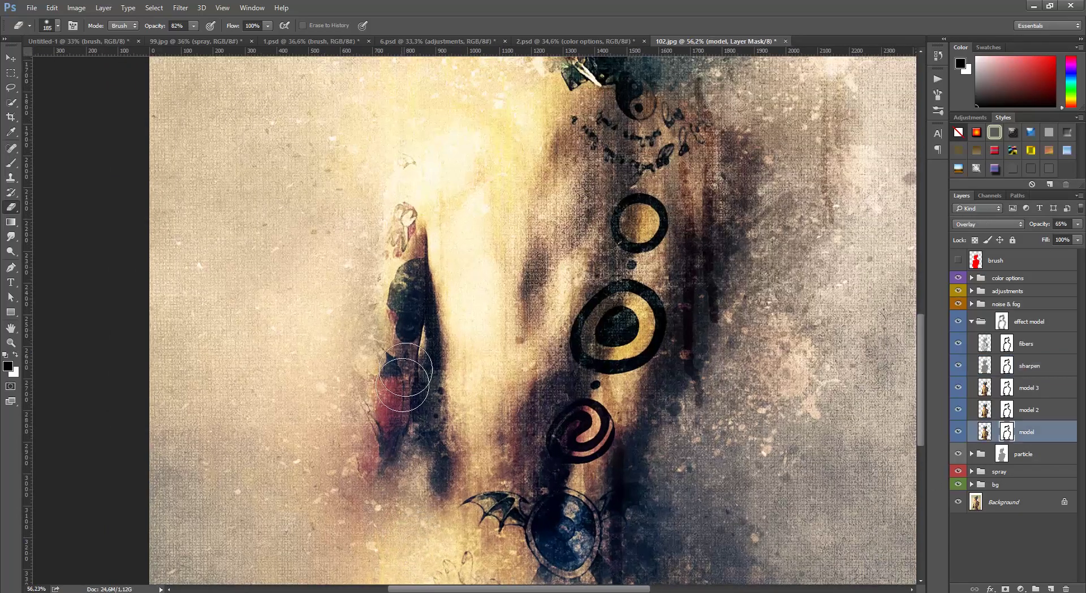
mouse_move(354, 404)
left_mouse_down()
mouse_move(410, 421)
mouse_move(395, 340)
left_mouse_up()
- Select the effect model group's mask, check the blend, and switch to the Move tool
left_click(1002, 322)
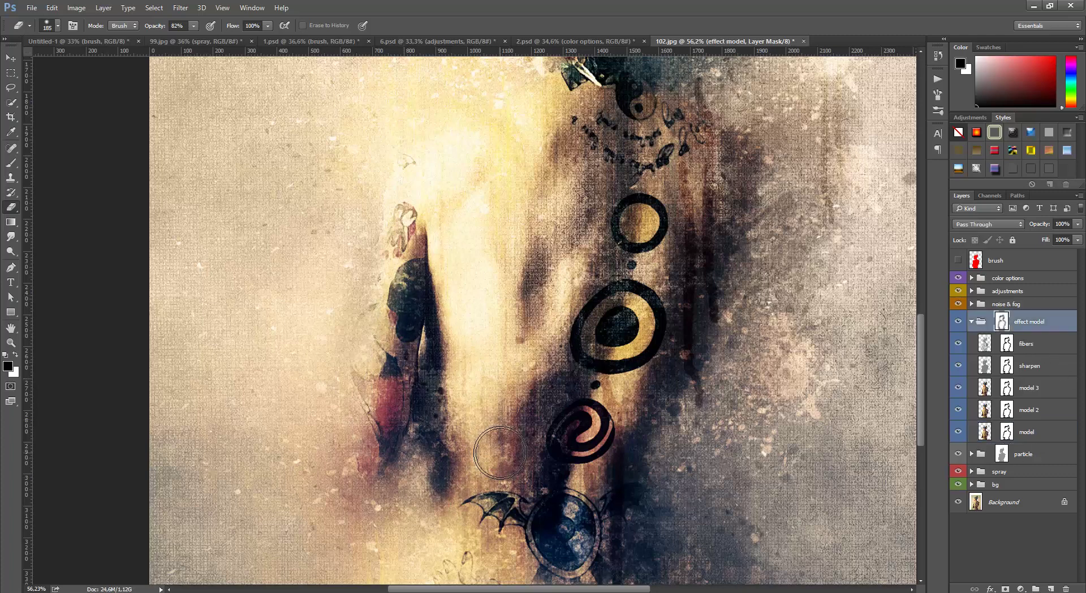
scroll(478, 504, "down", 1)
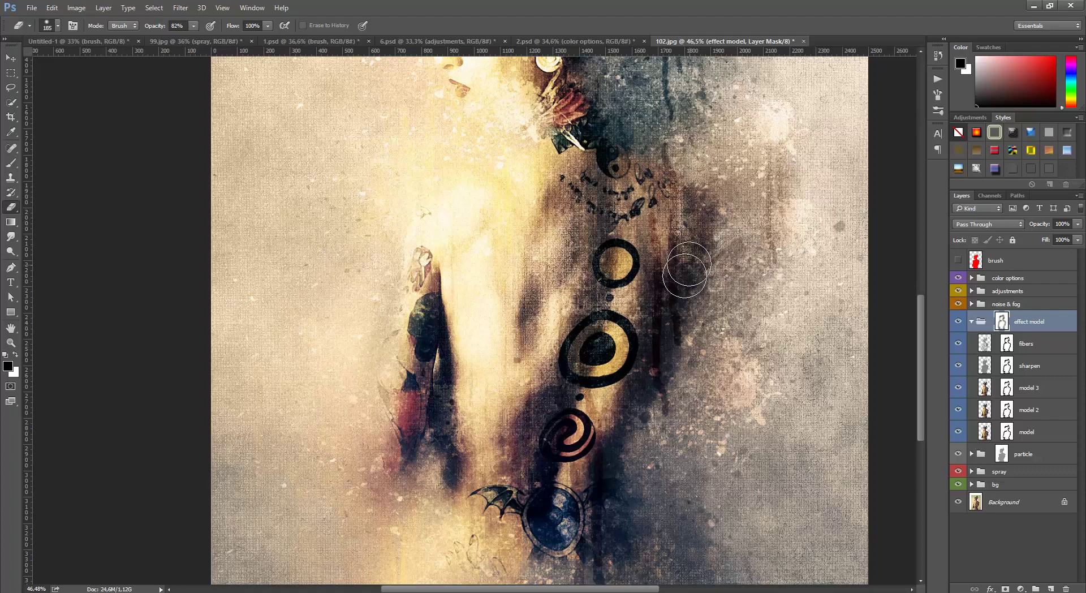
scroll(701, 509, "down", 2)
scroll(713, 295, "up", 2)
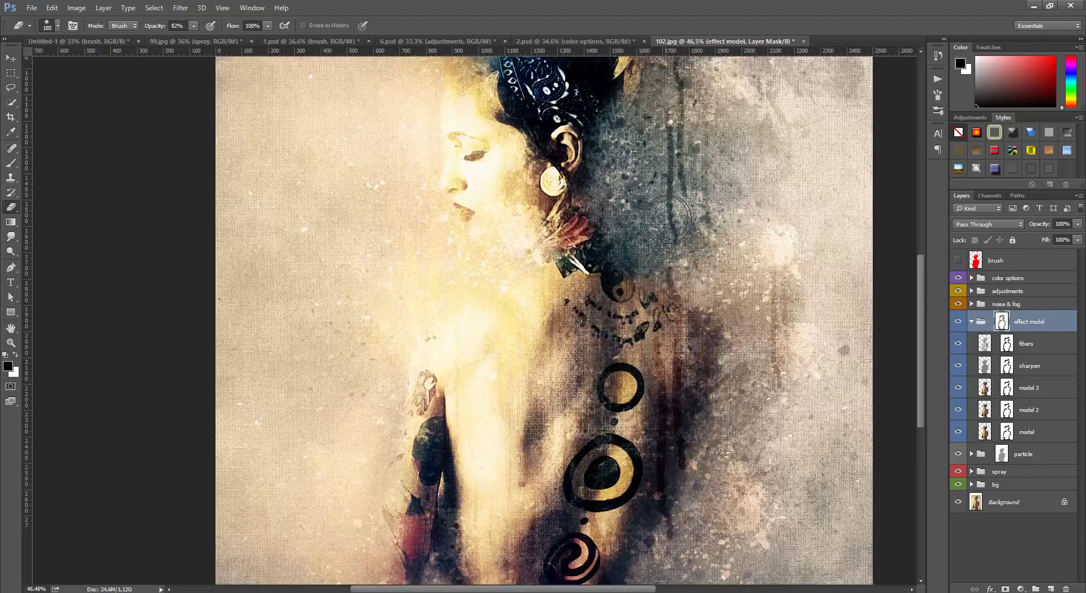
scroll(707, 294, "up", 1)
scroll(696, 416, "down", 2)
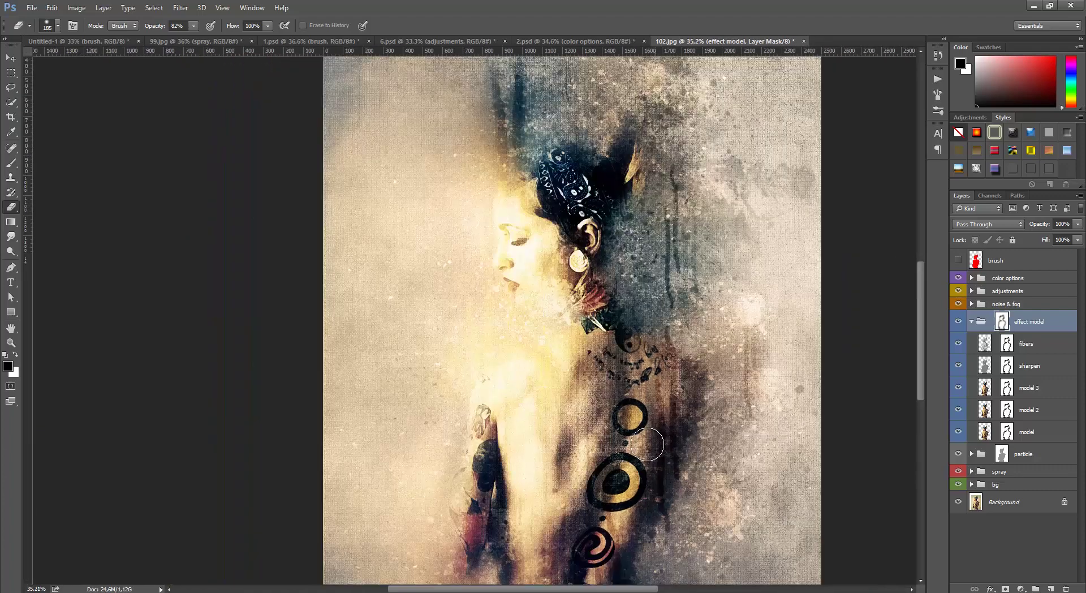
scroll(570, 186, "up", 1)
scroll(574, 178, "up", 1)
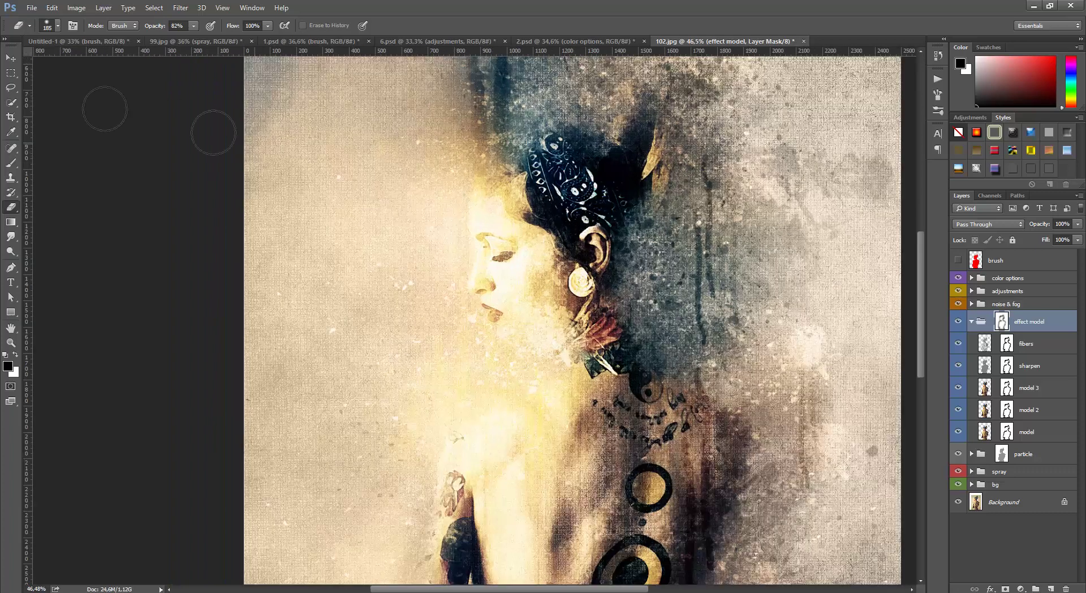
left_click(11, 59)
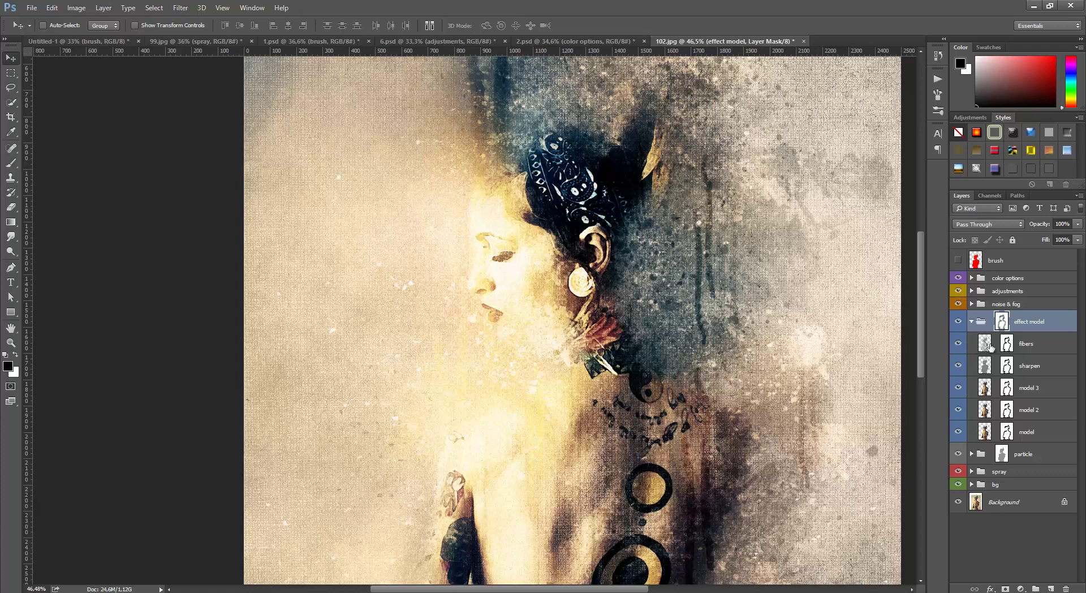
- Toggle the fibers layer to compare it and adjust its opacity
left_click(1038, 346)
left_click(958, 344)
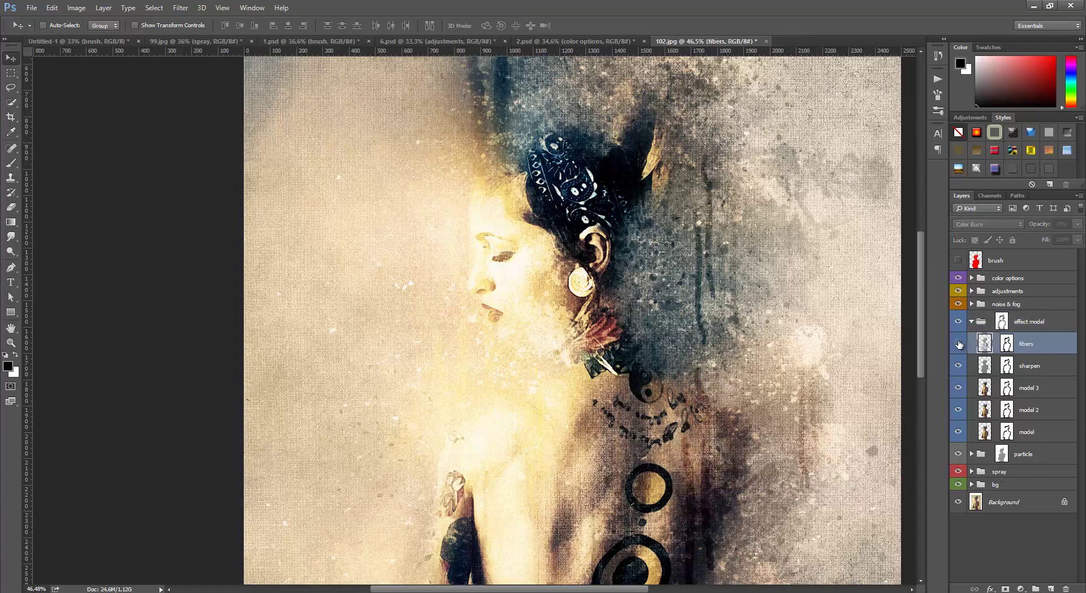
left_click(958, 344)
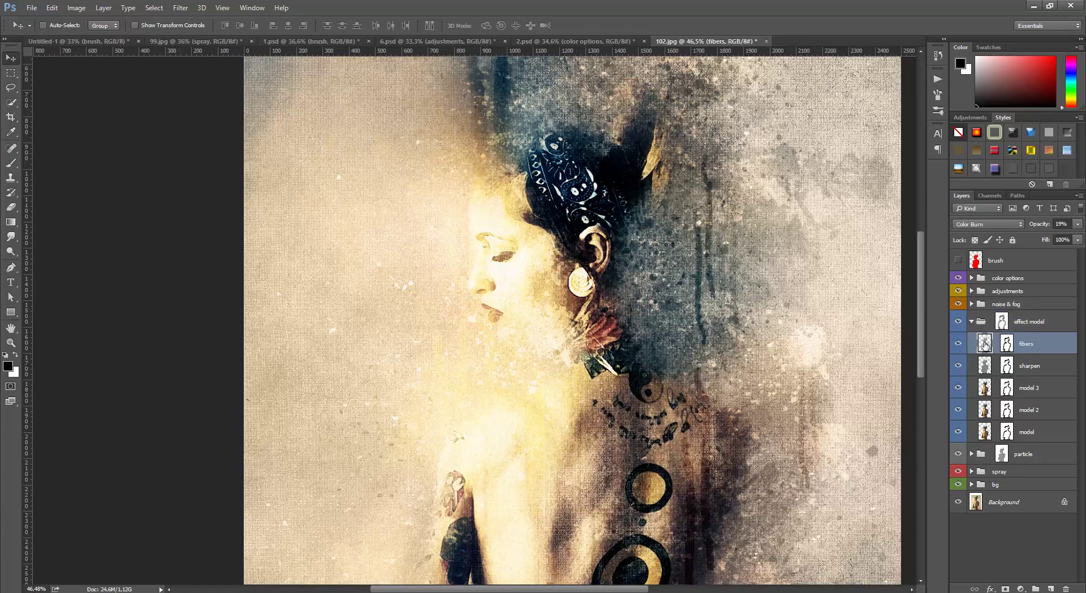
left_click(1076, 225)
left_click_drag(1041, 234, 1039, 234)
- Raise the model layer's opacity from 65% to 72% and collapse the effect model group
left_click(1030, 322)
scroll(658, 551, "down", 2)
scroll(657, 551, "up", 1)
scroll(657, 551, "up", 1)
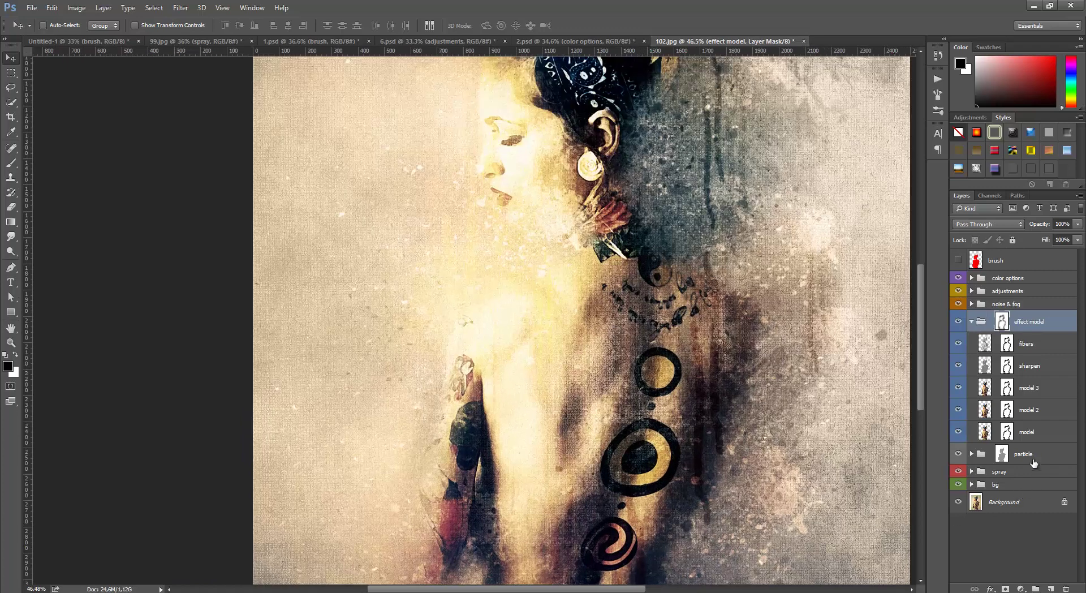
left_click(983, 433)
left_click(1077, 225)
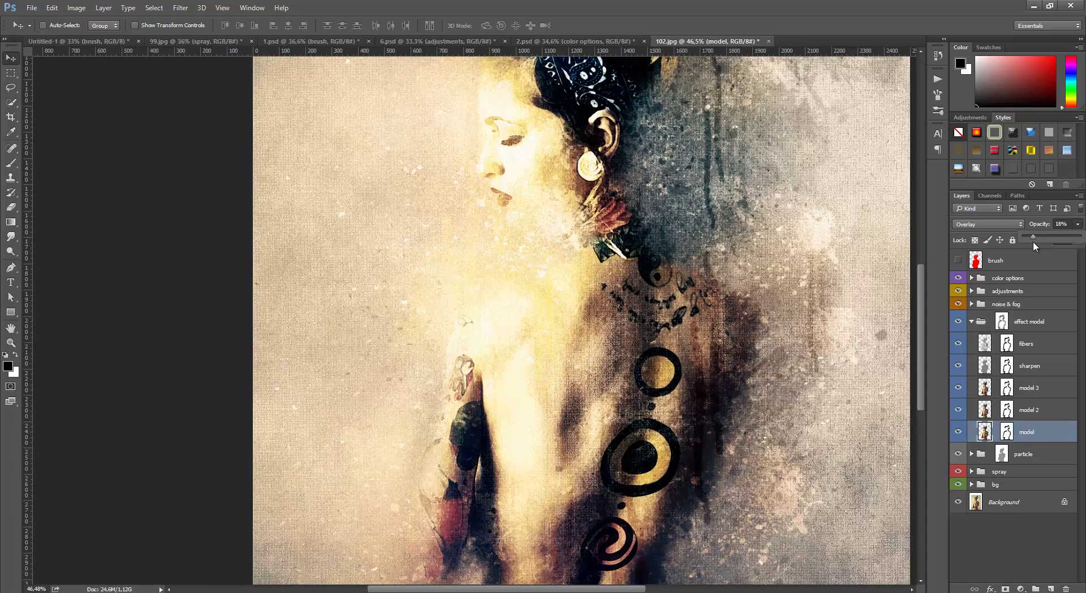
left_click_drag(1061, 242, 1066, 245)
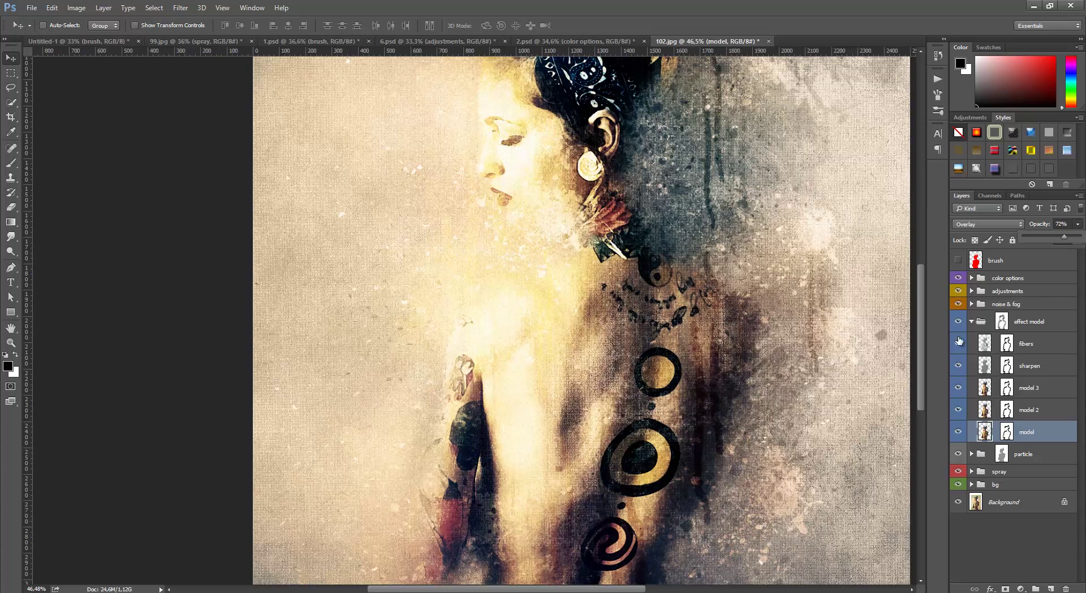
left_click(1012, 322)
left_click(970, 321)
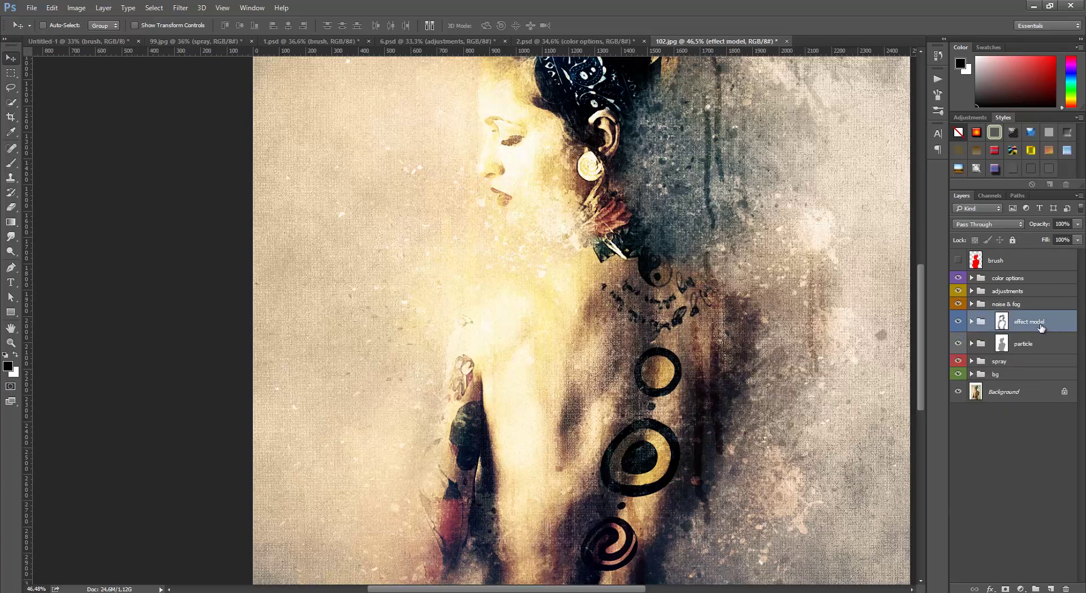
- Expand the particle group and check the black particle layer's opacity (about 97%)
left_click(1001, 346)
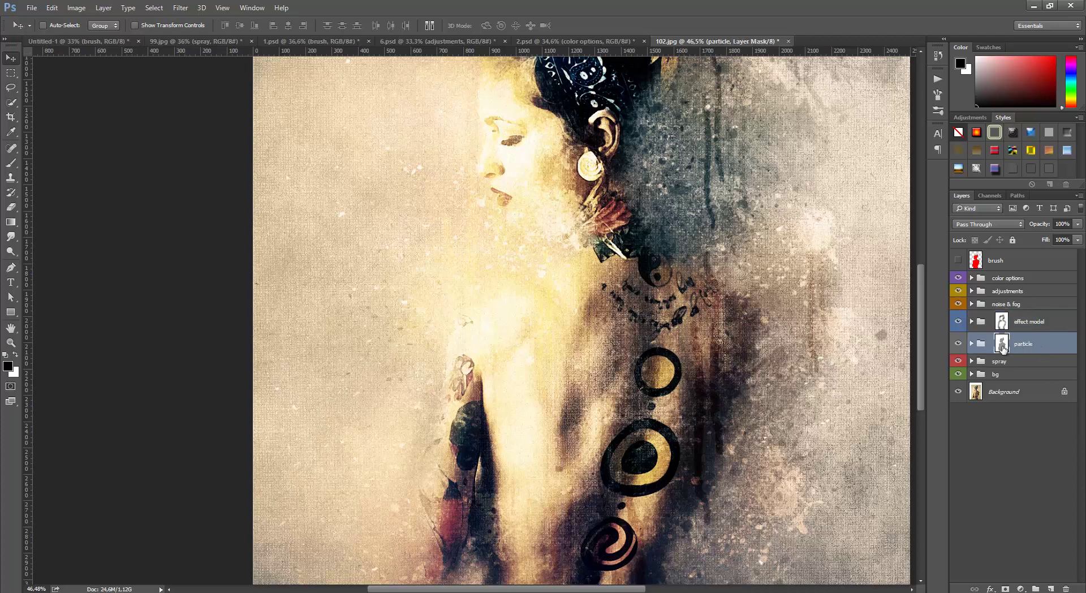
left_click(971, 343)
scroll(670, 385, "down", 1)
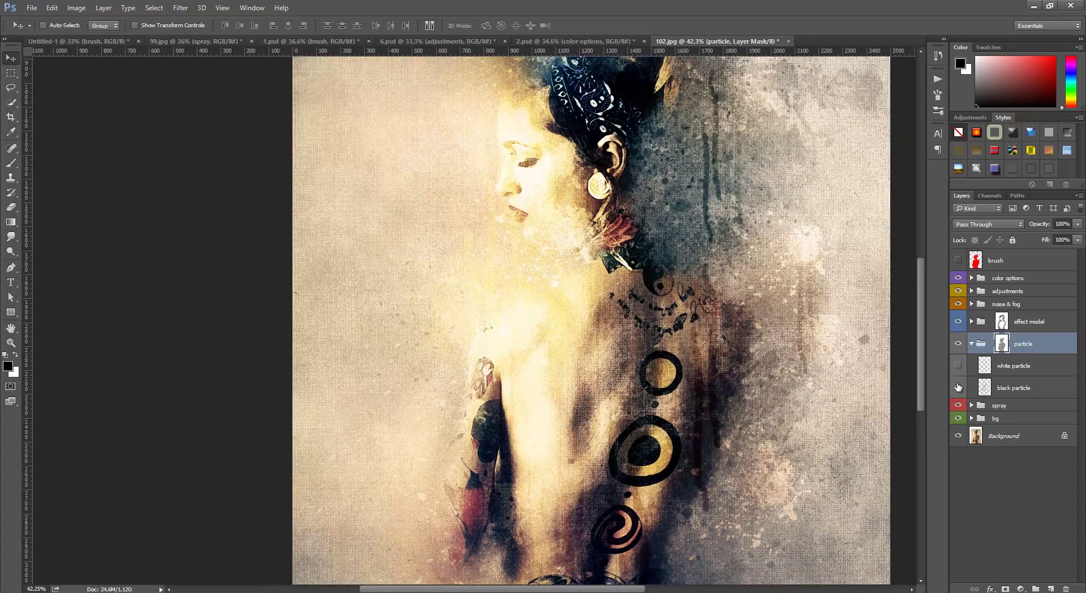
left_click(1040, 388)
left_click(1077, 224)
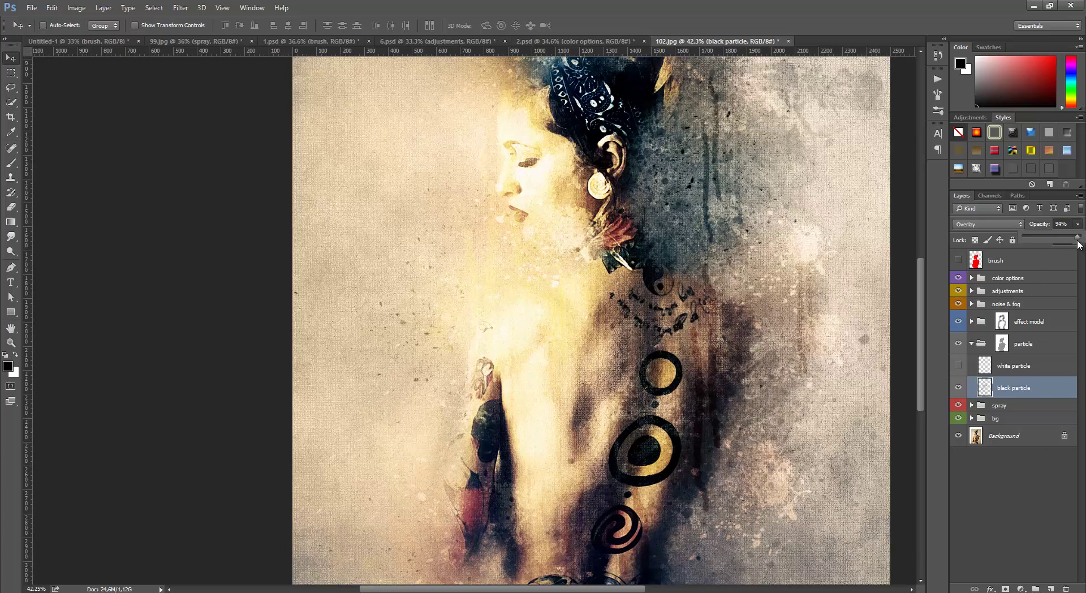
- Show the white particle layer and set its opacity to 50%
left_click(957, 365)
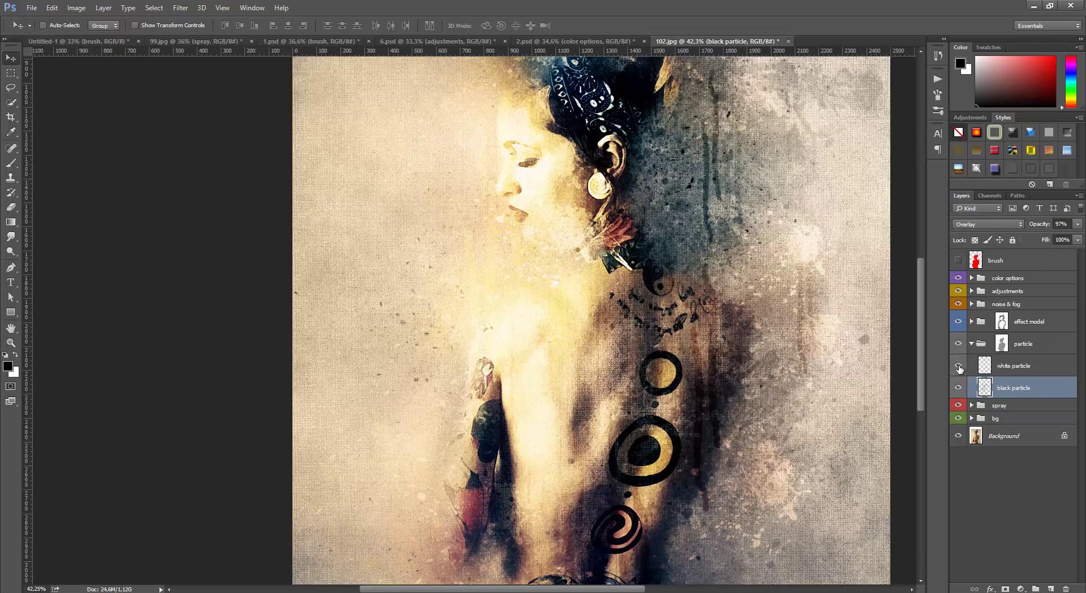
left_click(1004, 368)
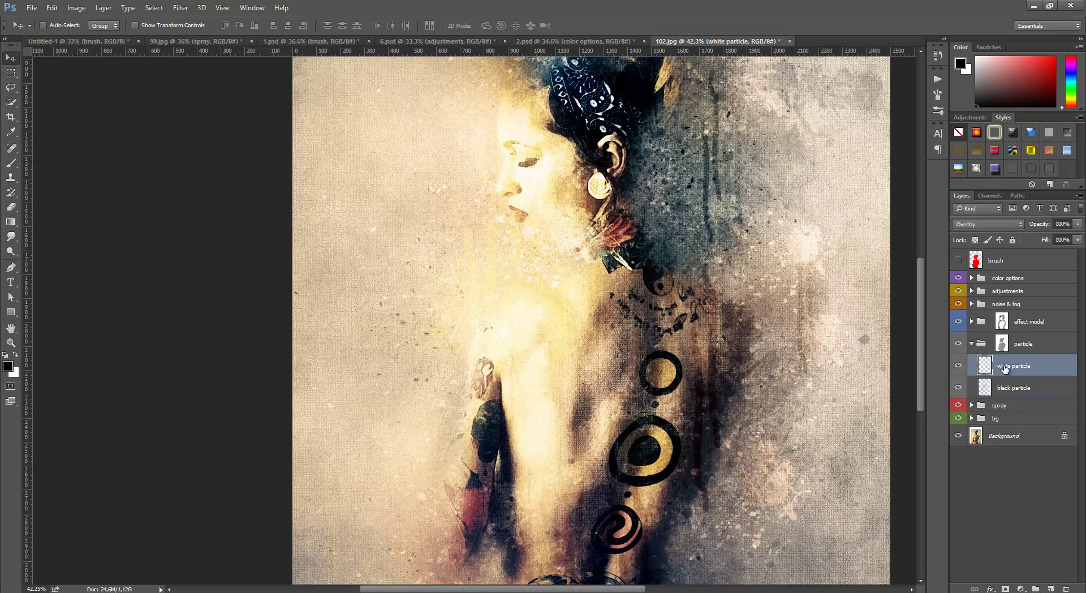
left_click(1078, 225)
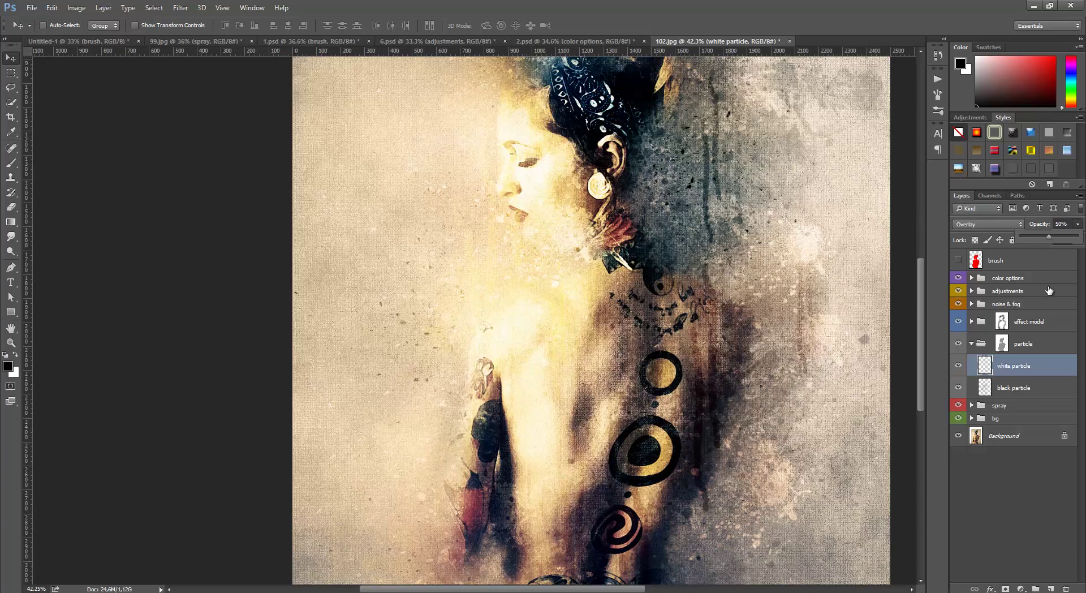
left_click(971, 345)
- Collapse the particle group, expand the spray group, and raise s1's opacity to 86%
left_click(971, 346)
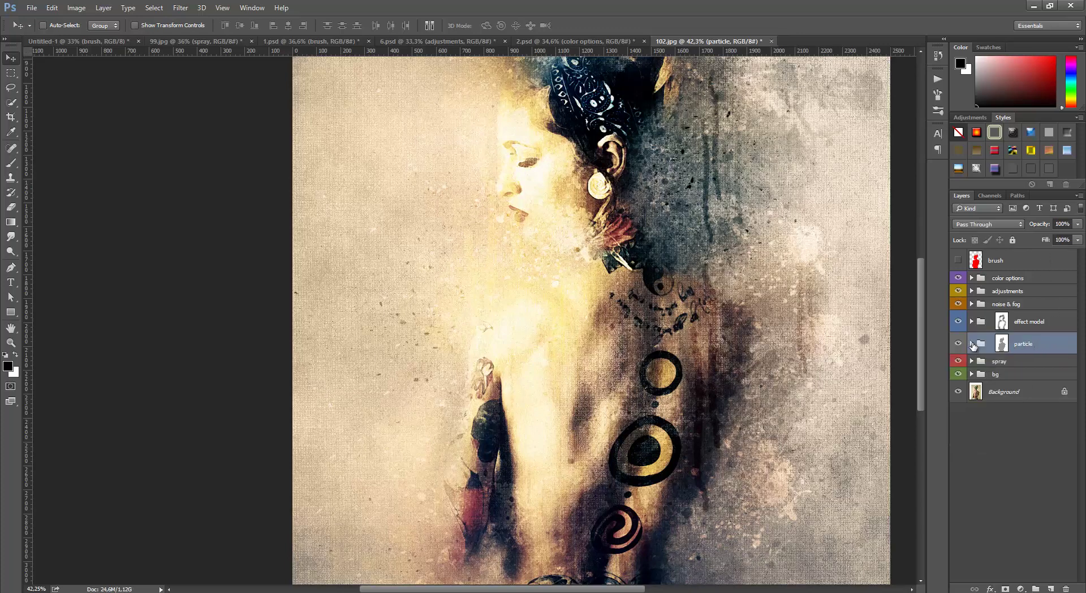
left_click(1015, 360)
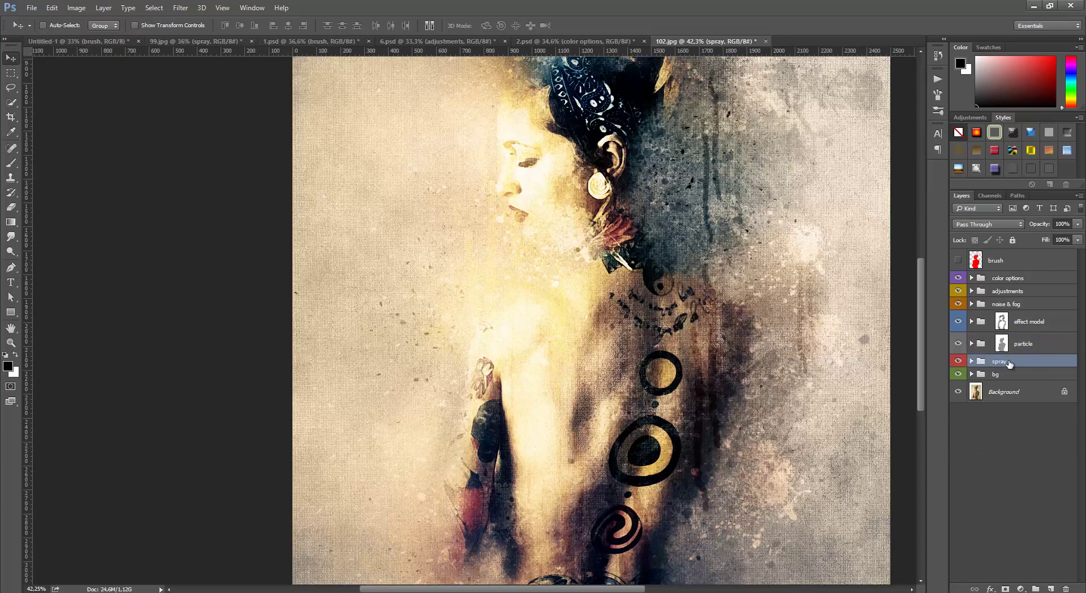
left_click(972, 361)
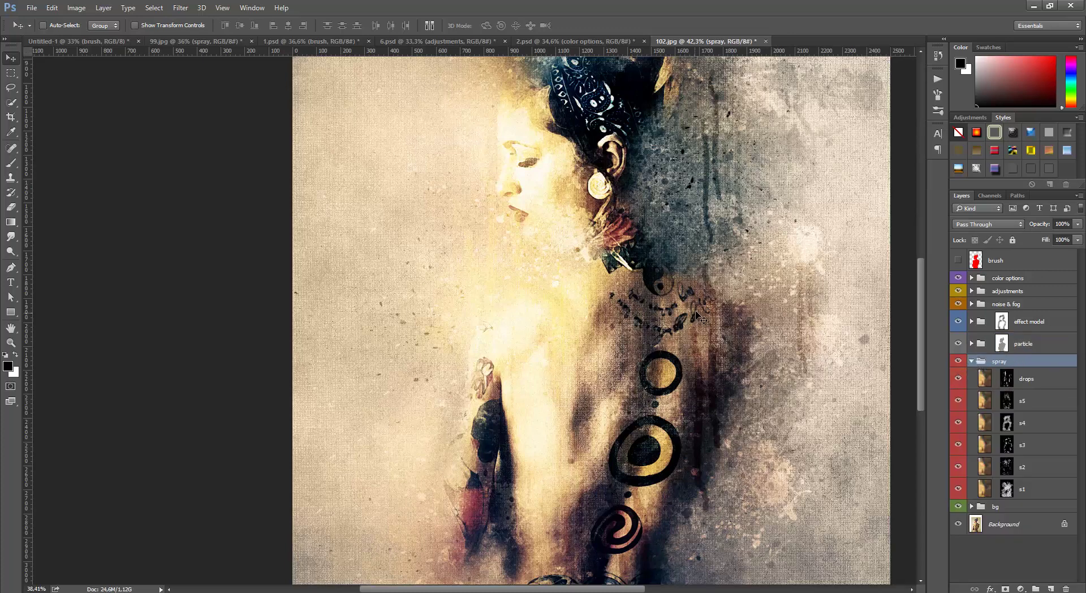
scroll(698, 318, "down", 2, "alt")
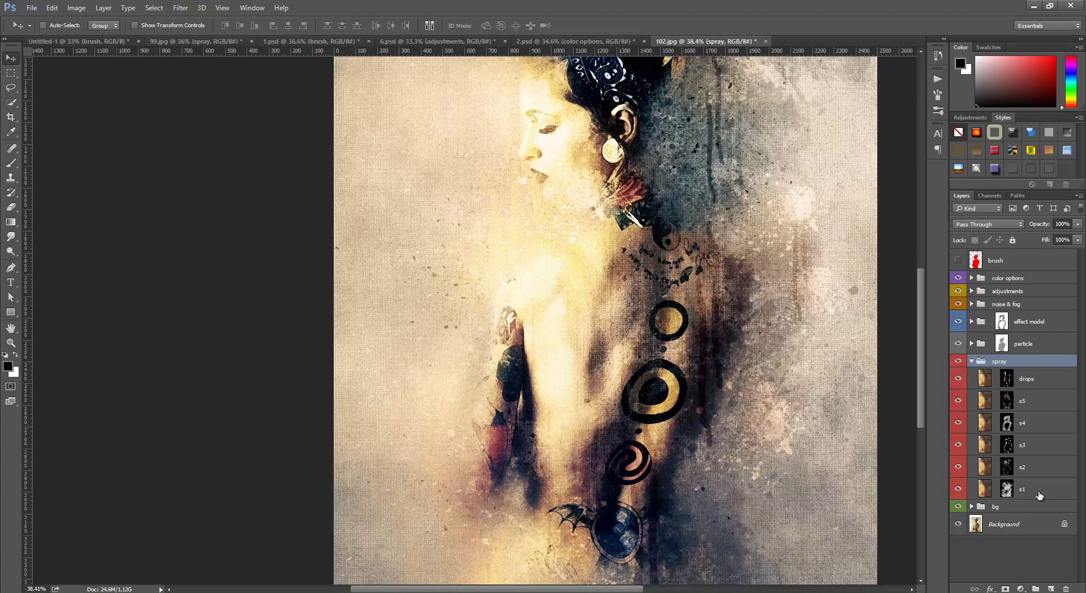
left_click(1045, 488)
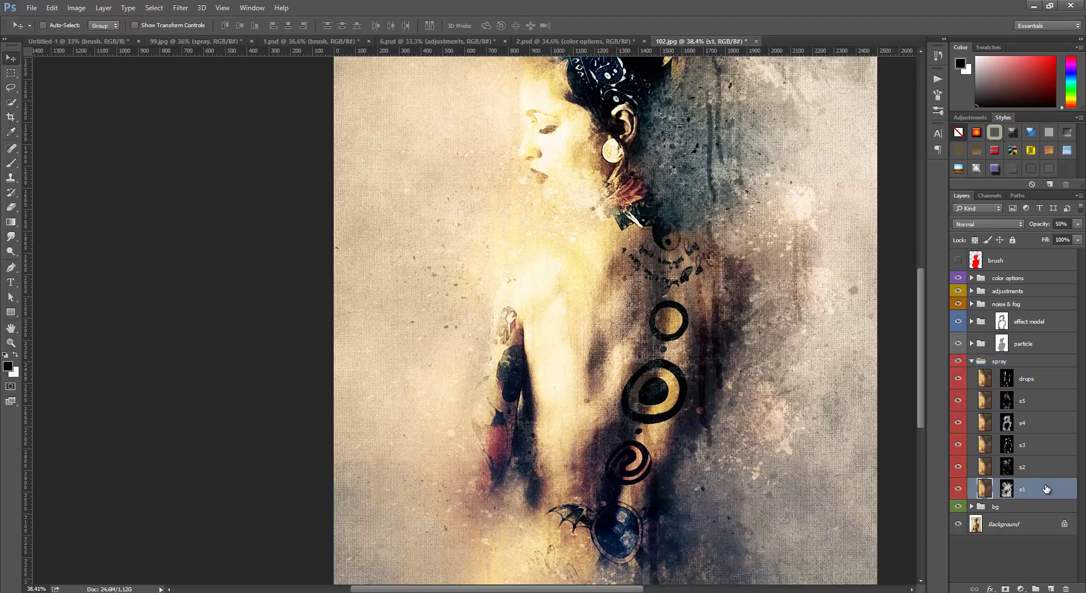
left_click(958, 489)
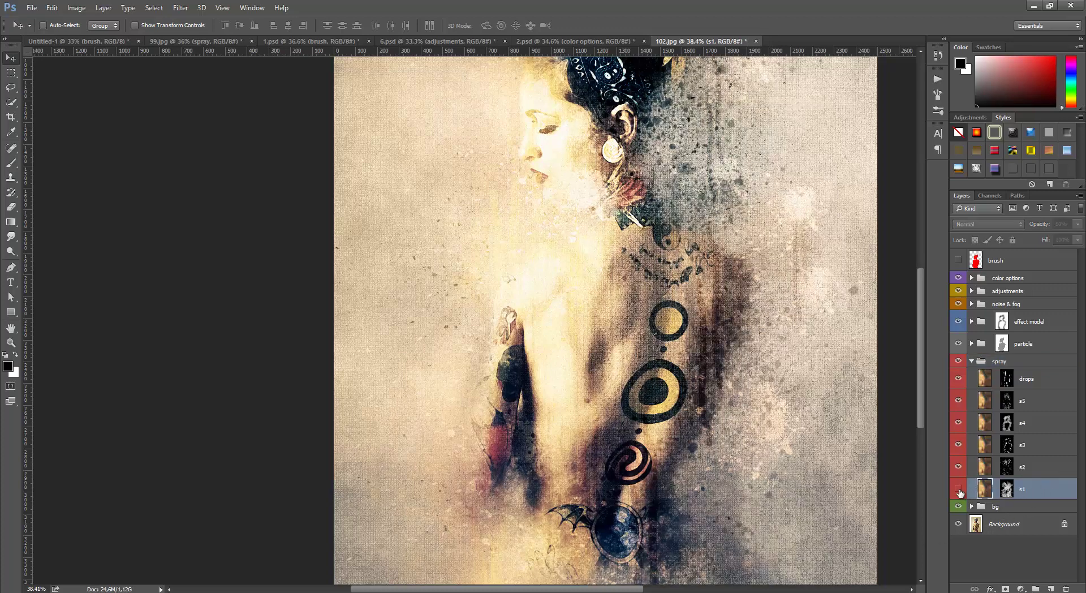
left_click(958, 488)
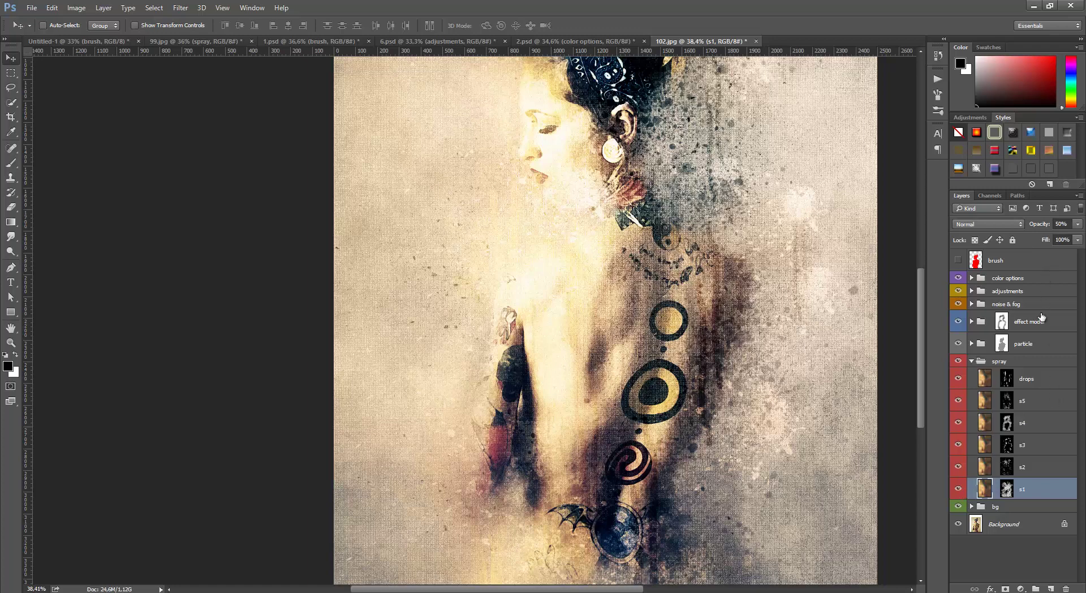
left_click(1078, 225)
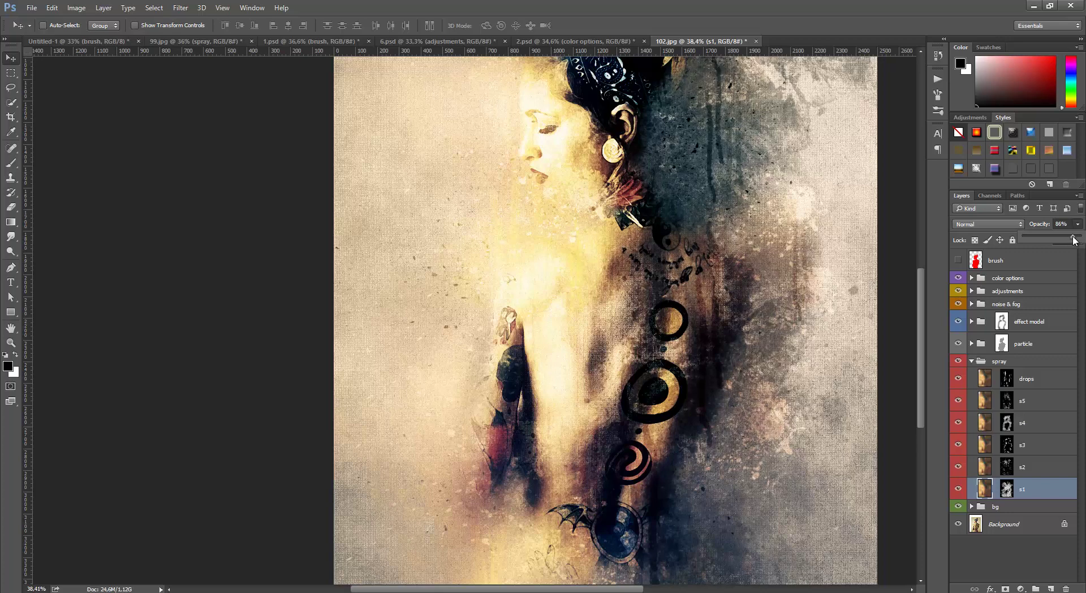
- Toggle s2 and s3 to compare, then target s3's mask with the image fit to view
left_click(1034, 466)
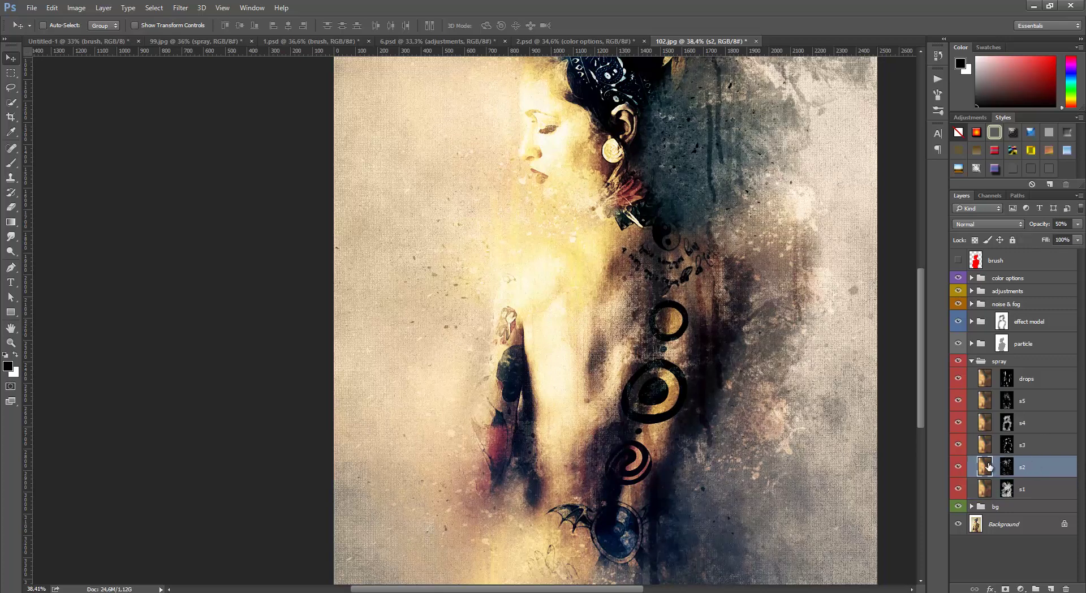
left_click(958, 468)
left_click(957, 468)
left_click(990, 447)
left_click(957, 446)
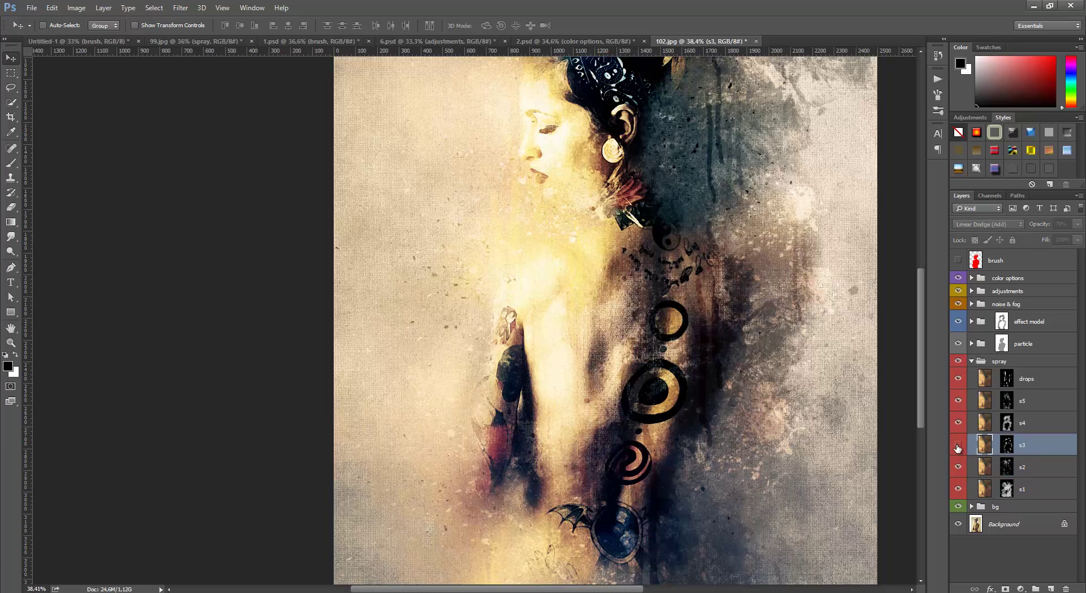
left_click(957, 446)
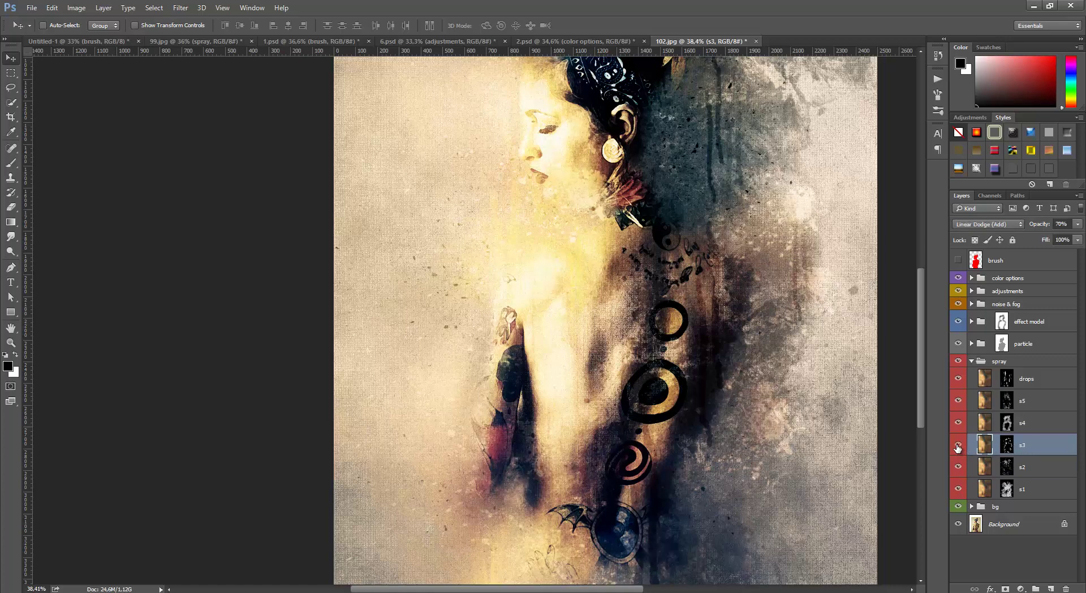
left_click(1005, 447)
key("ctrl+0")
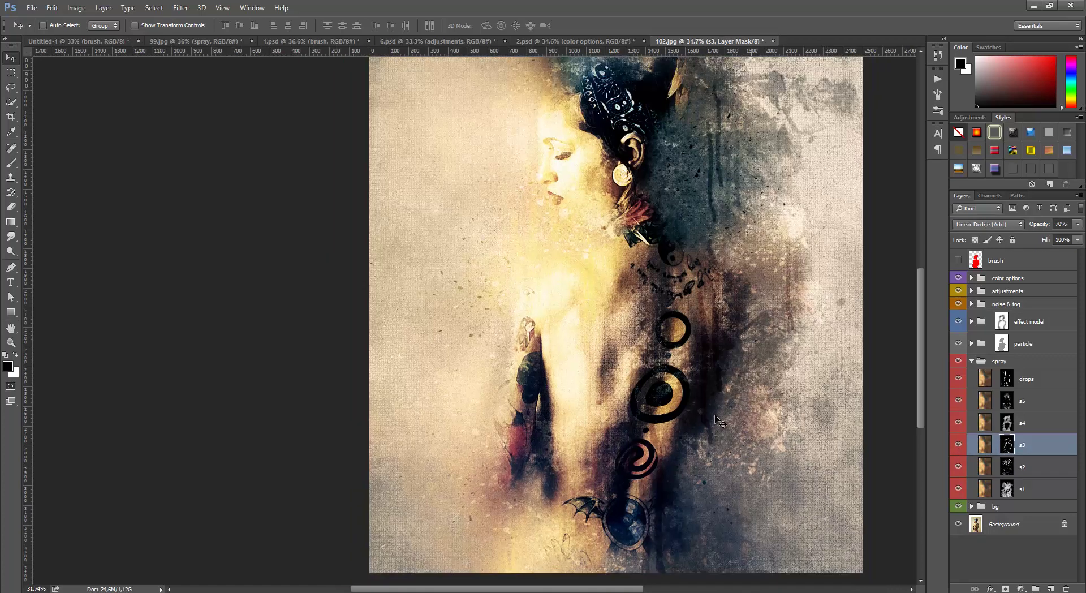
scroll(300, 513, "up", 1)
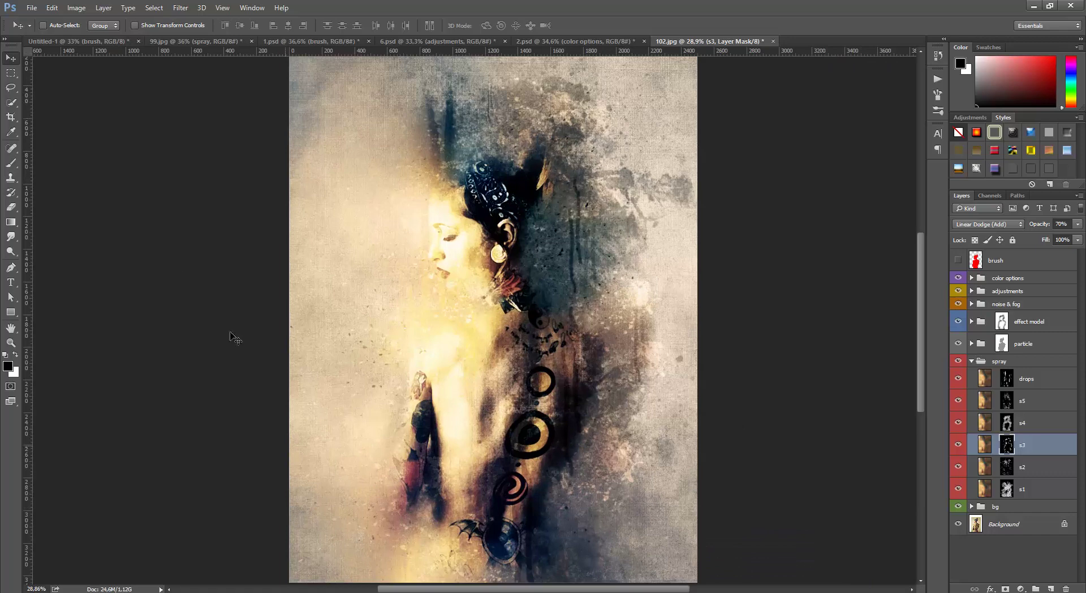
- Free Transform the s3 mask, enlarging it toward the upper left, and apply it
left_click(51, 8)
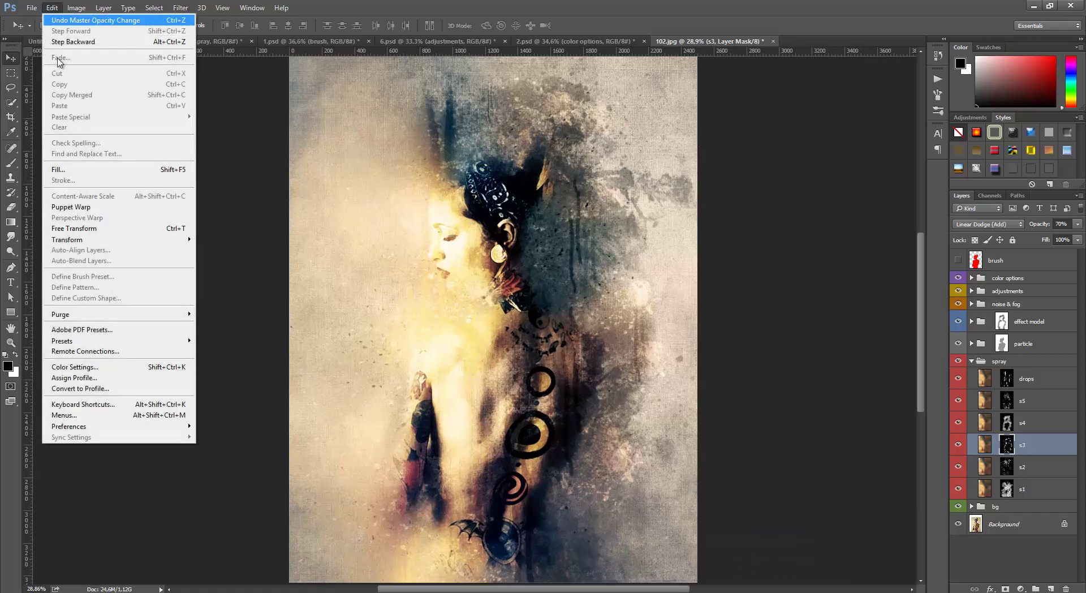
left_click(74, 227)
scroll(558, 312, "down", 4)
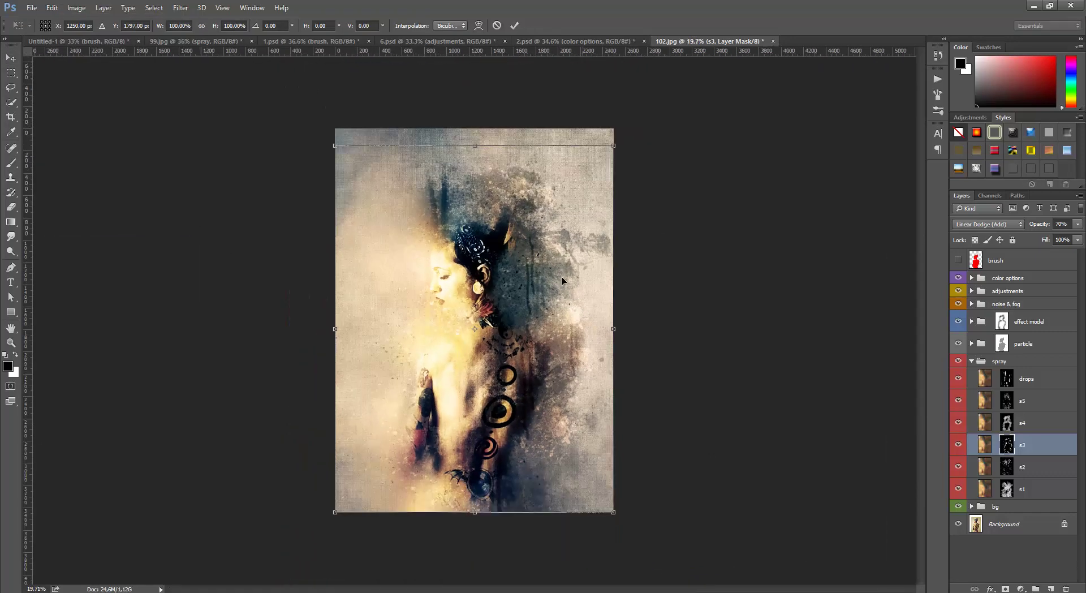
mouse_move(331, 141)
left_mouse_down()
mouse_move(289, 139)
mouse_move(289, 160)
mouse_move(318, 164)
left_mouse_up()
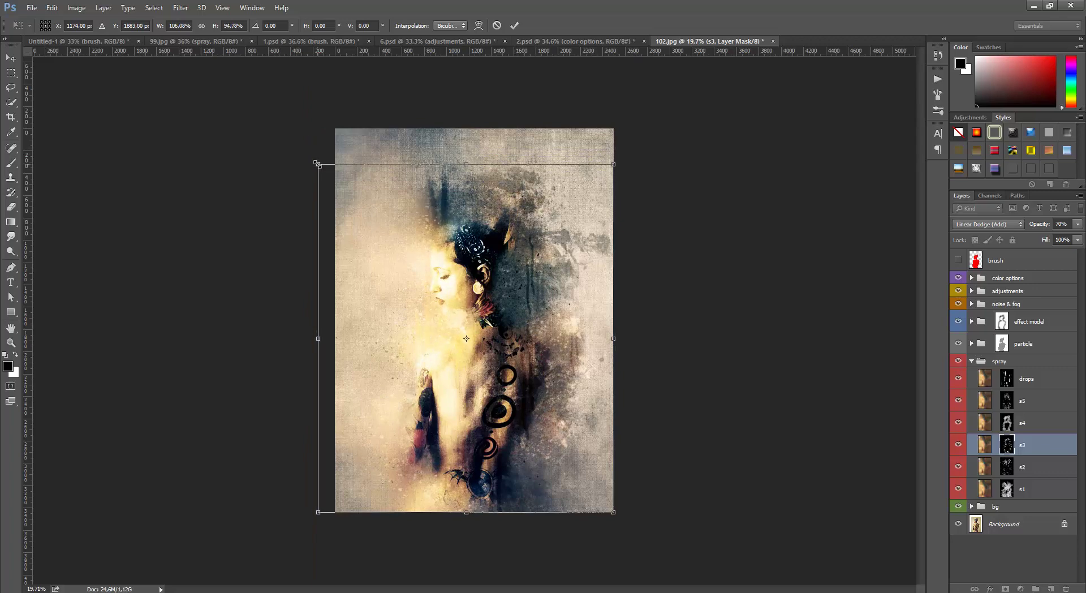
key("Return")
scroll(417, 326, "up", 1)
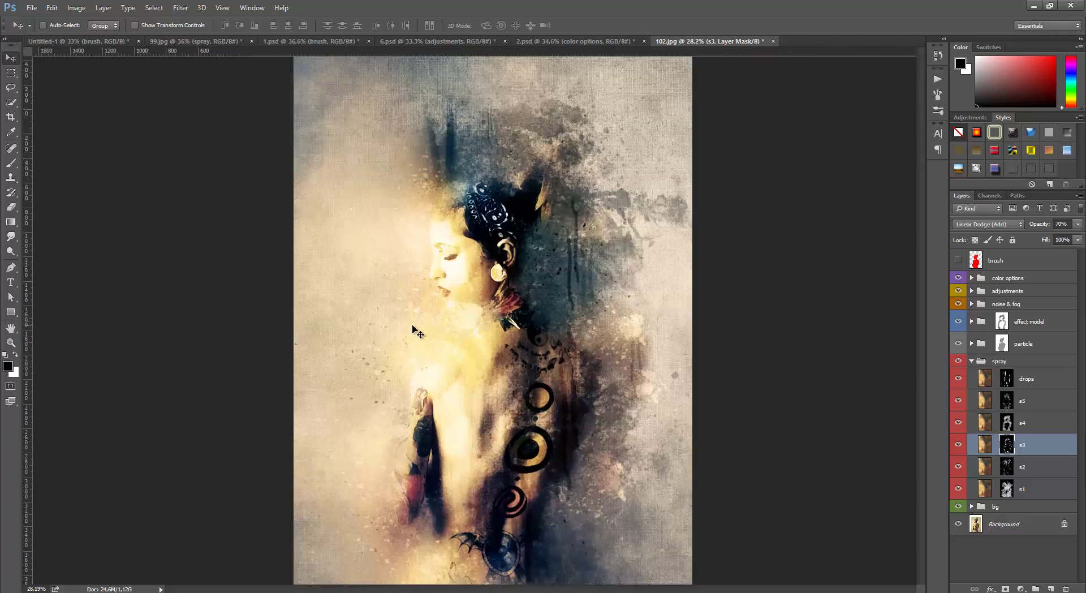
scroll(444, 342, "up", 1)
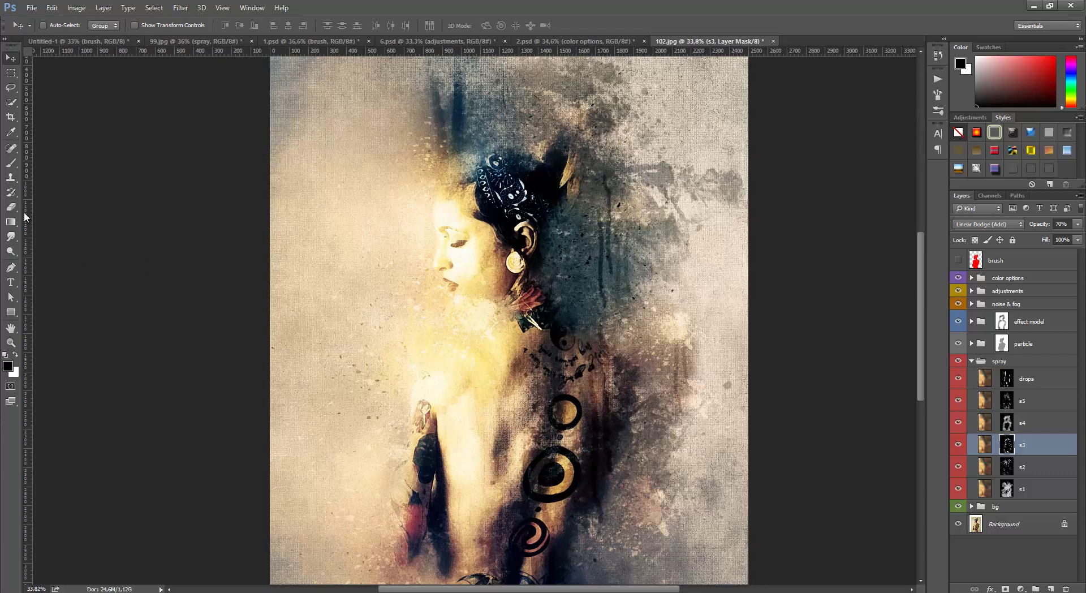
- Erase over the right side of the s3 mask with a 297 px, 48%-opacity eraser
key("e")
left_click(16, 354)
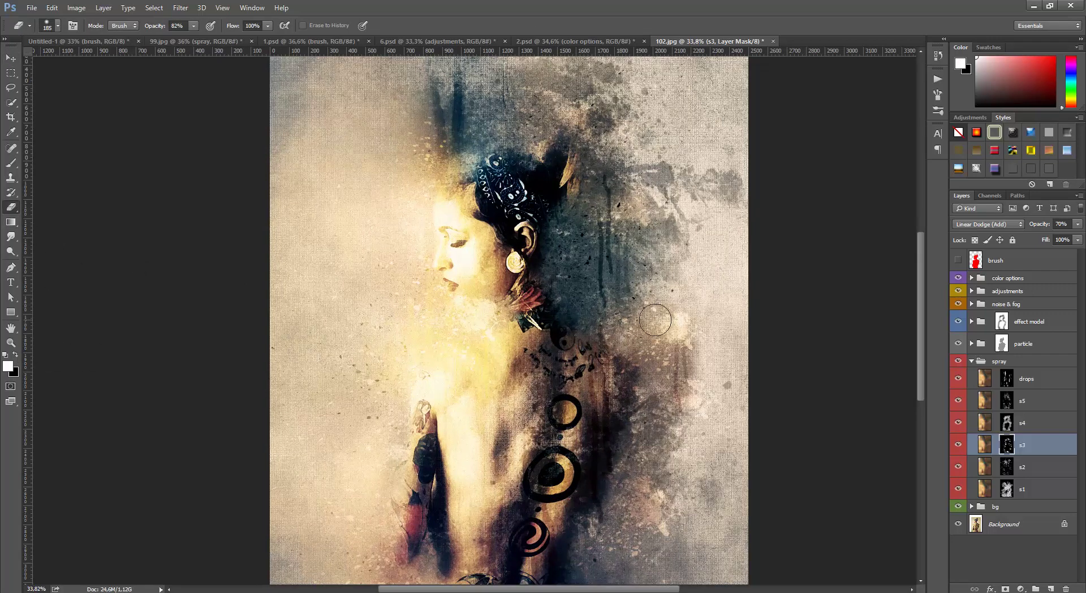
left_click_drag(656, 320, 676, 348)
left_click(193, 25)
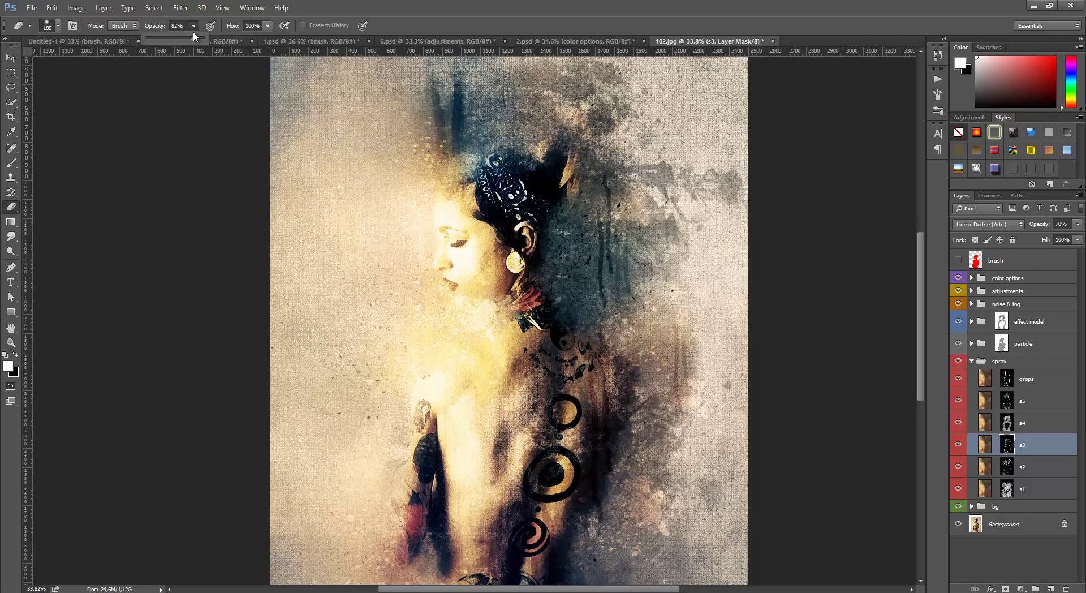
left_click(56, 26)
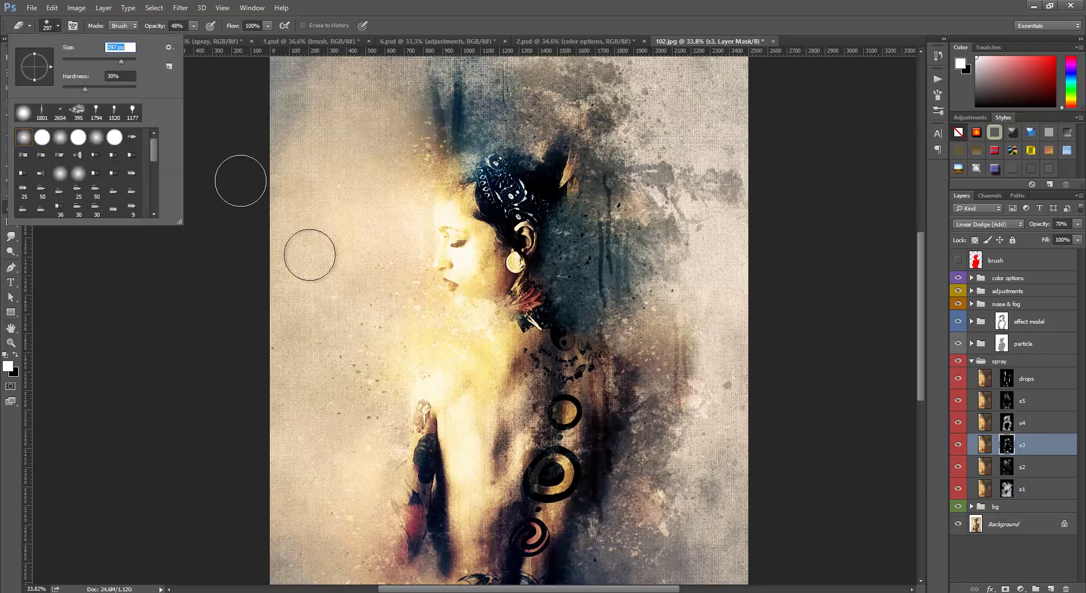
left_click(484, 314)
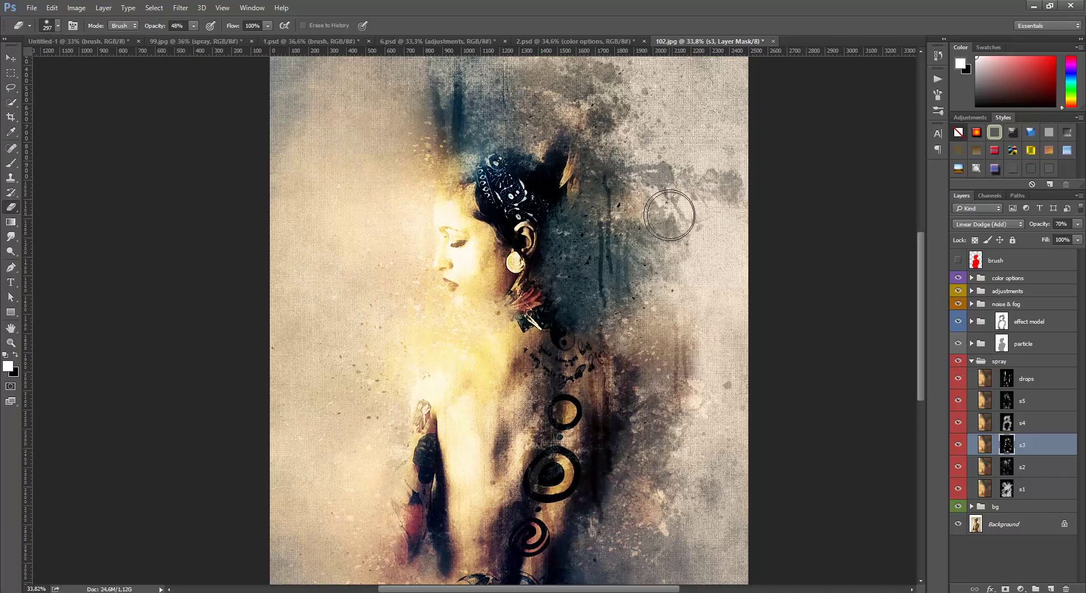
left_click_drag(512, 322, 543, 289)
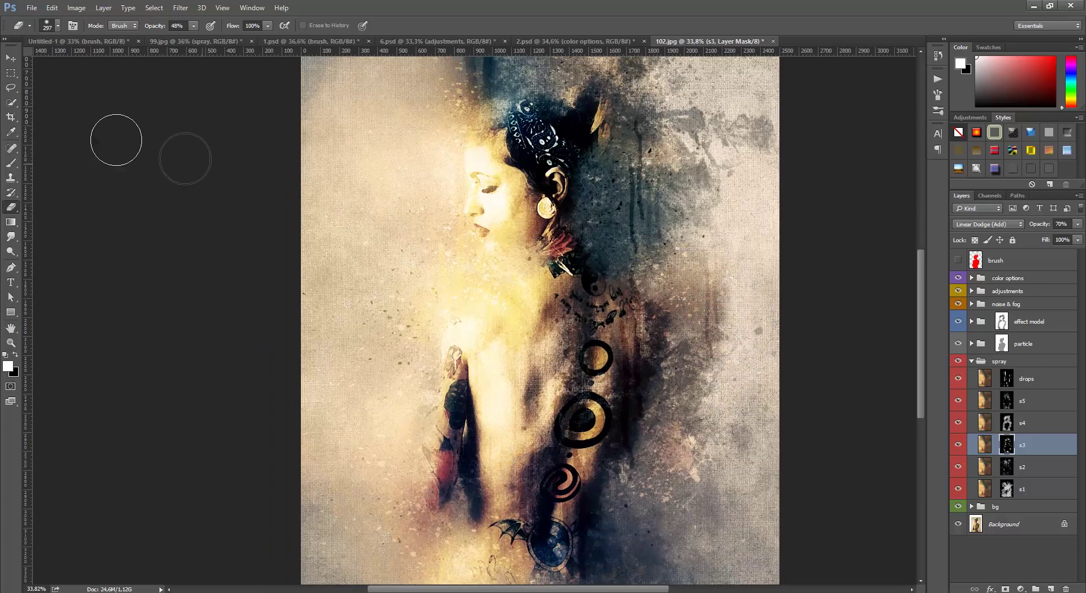
left_click(11, 57)
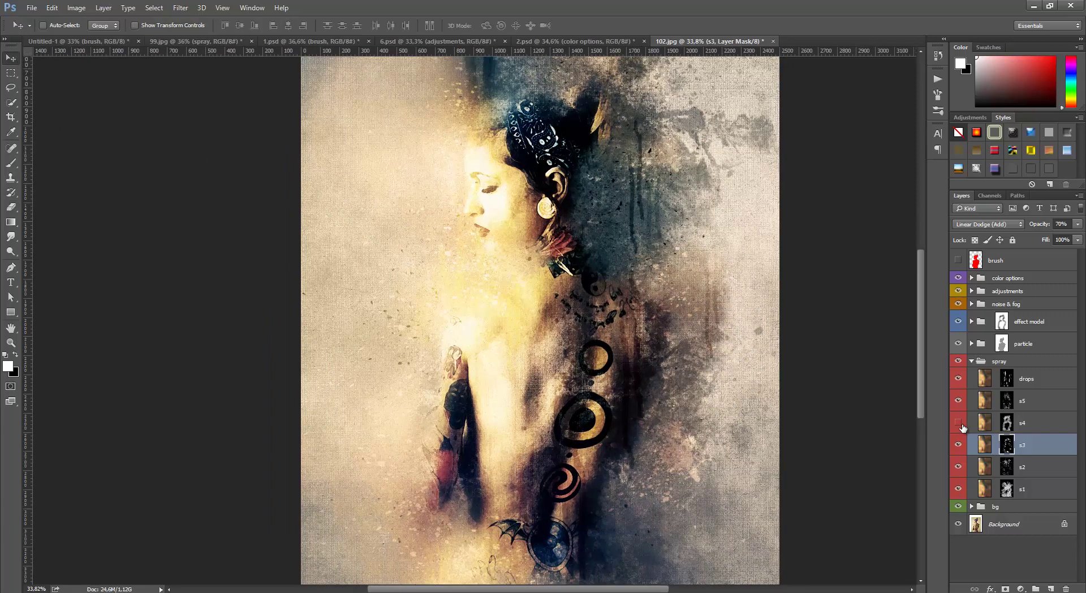
- Show s4, hide s5, compare the drops layer, and set s5 to Overlay blending
left_click(961, 424)
left_click(959, 400)
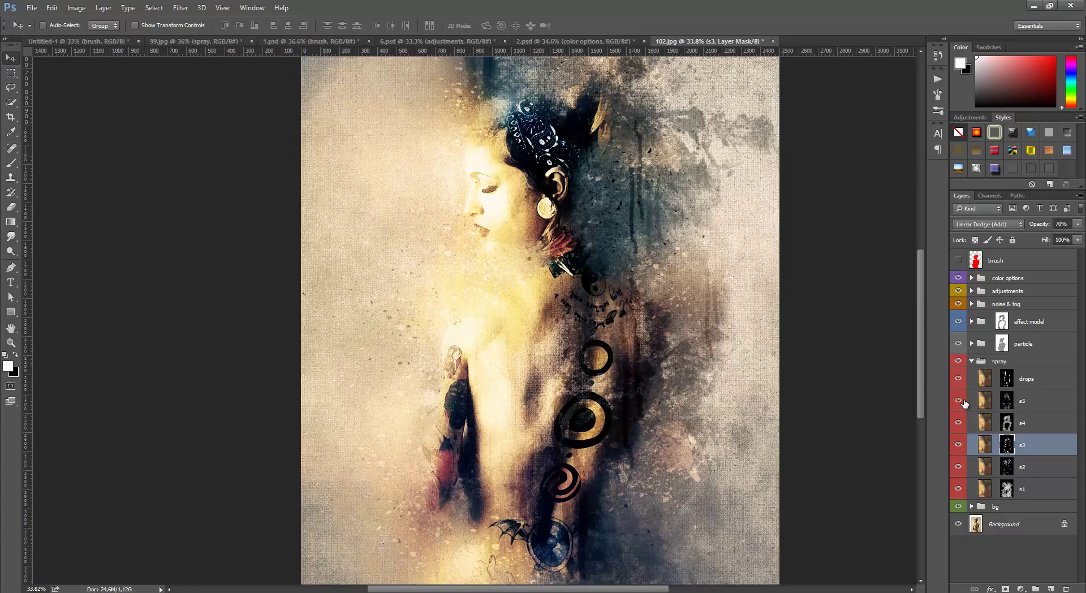
left_click(1033, 401)
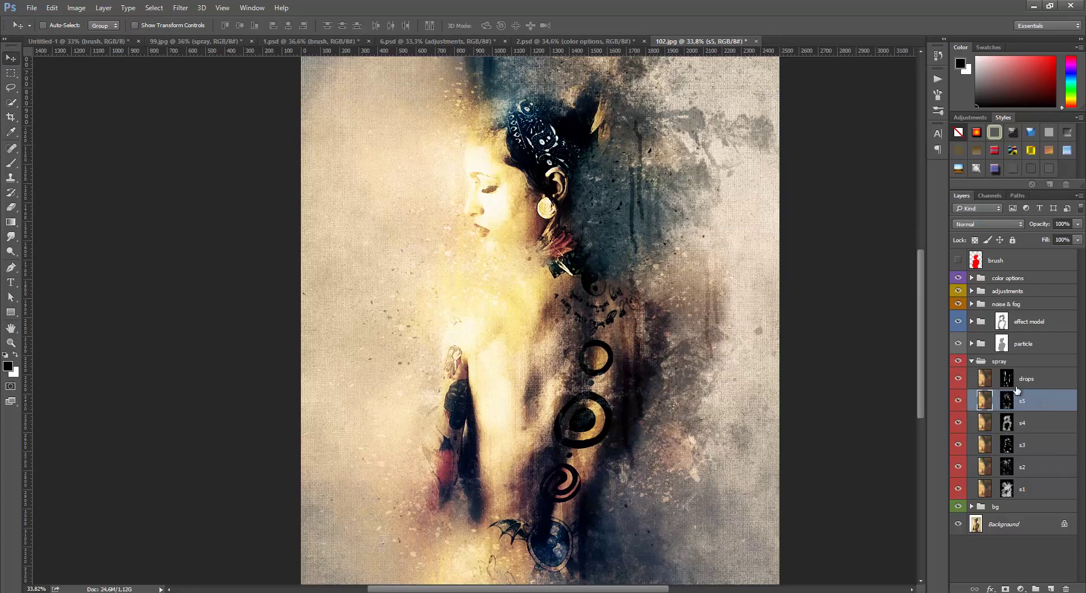
left_click(959, 378)
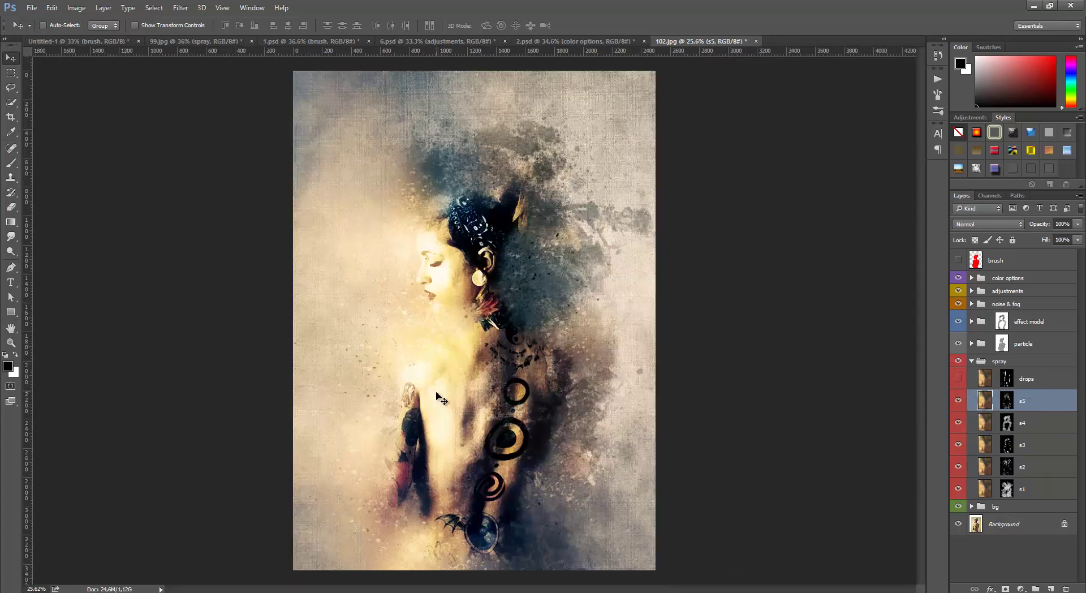
scroll(865, 378, "down", 2)
left_click(957, 378)
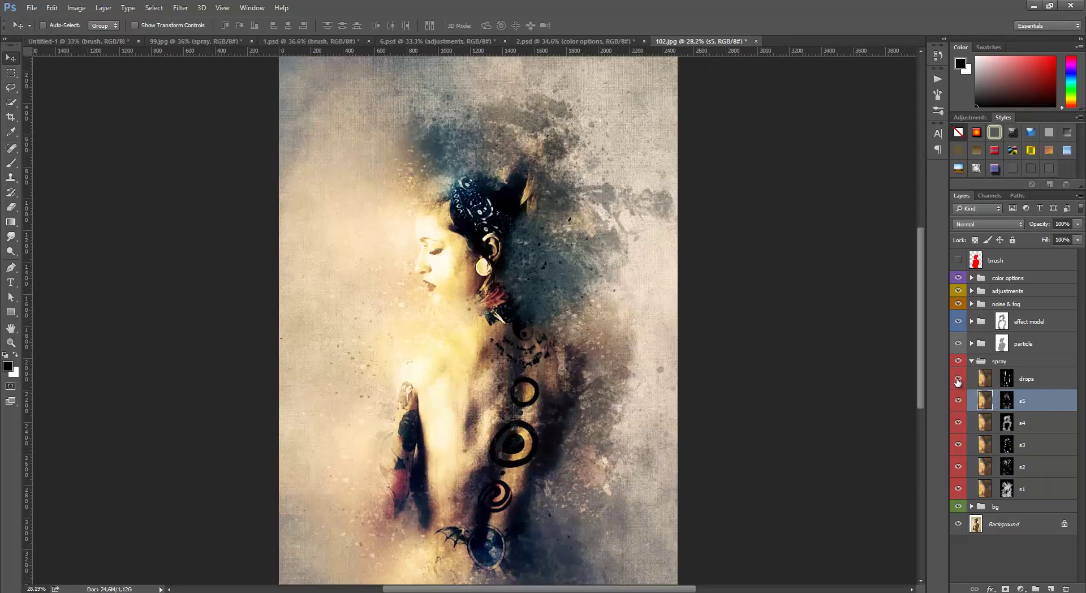
scroll(399, 501, "up", 1)
scroll(398, 500, "up", 1)
key("shift+alt+o")
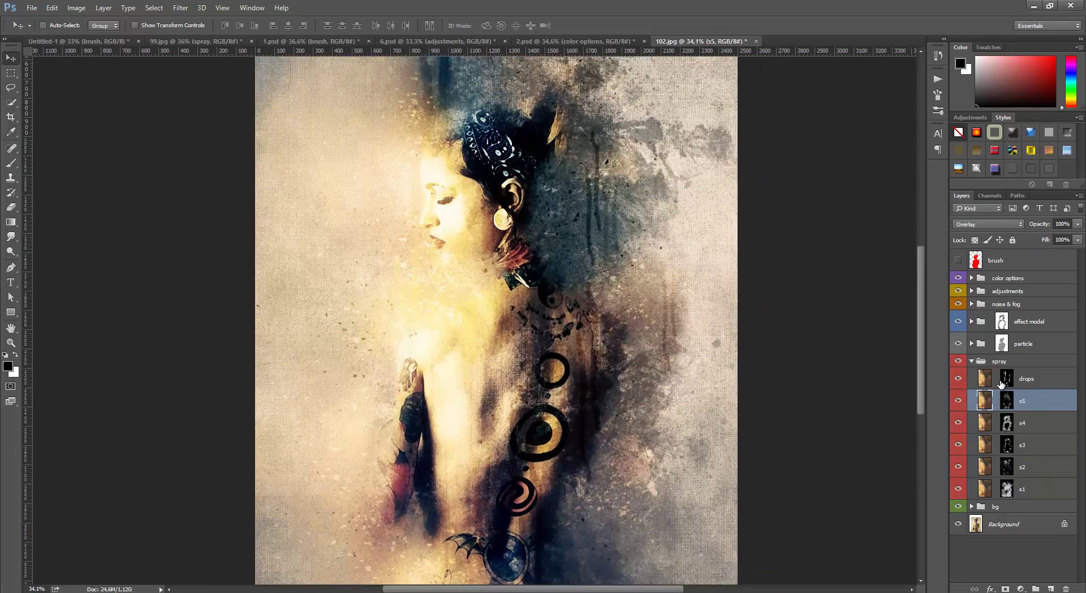
- Put the drops layer's mask into Free Transform
left_click(1006, 378)
scroll(658, 249, "down", 1)
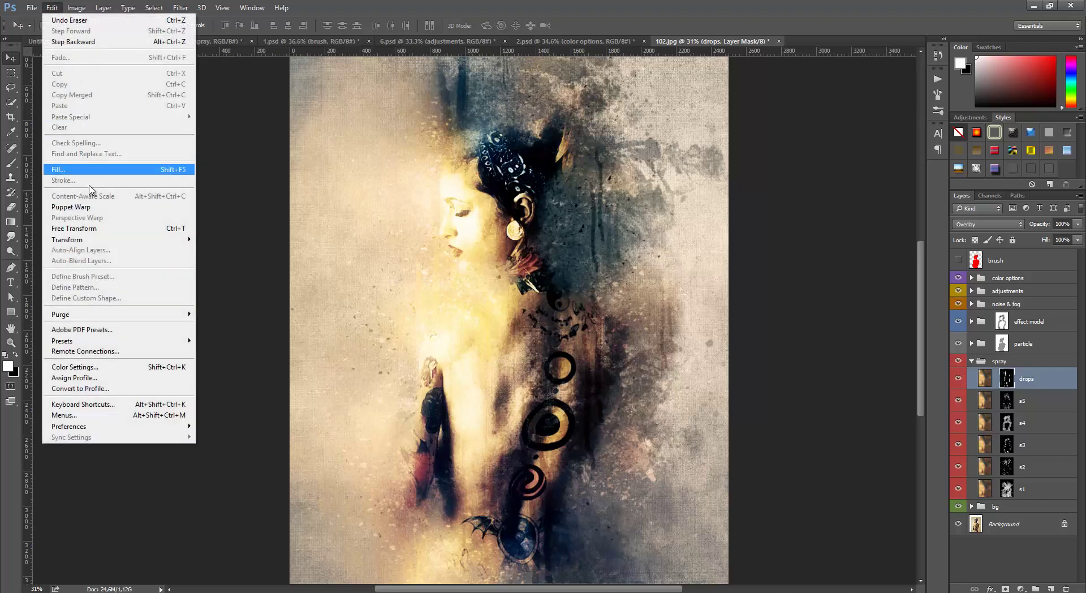
left_click(84, 228)
scroll(664, 498, "down", 2)
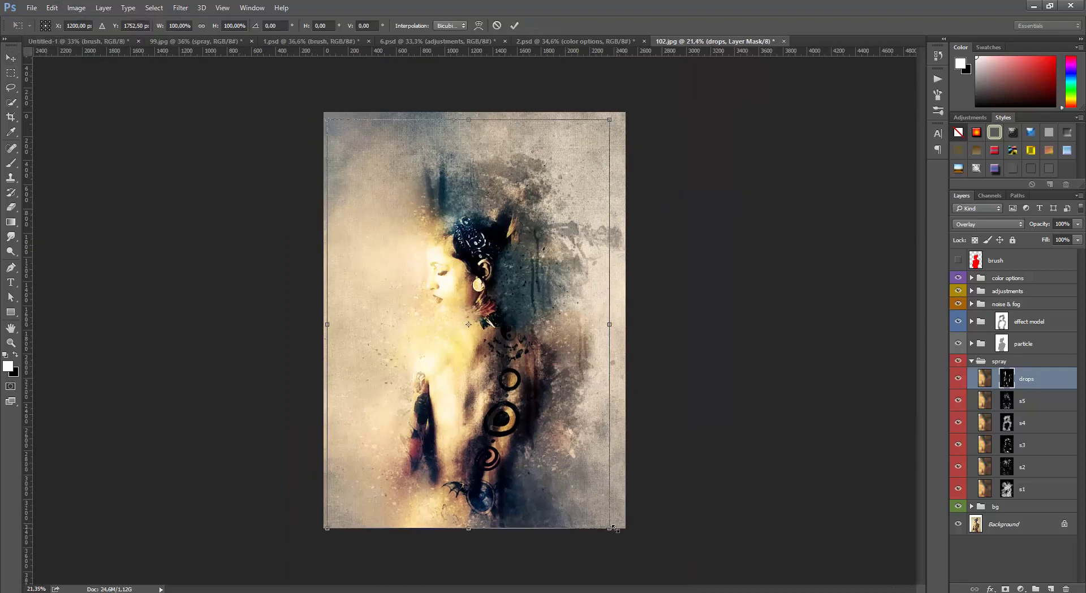
- Scale the drops mask to about 110% by 105%, shift it down, and commit
left_click_drag(613, 534, 650, 542)
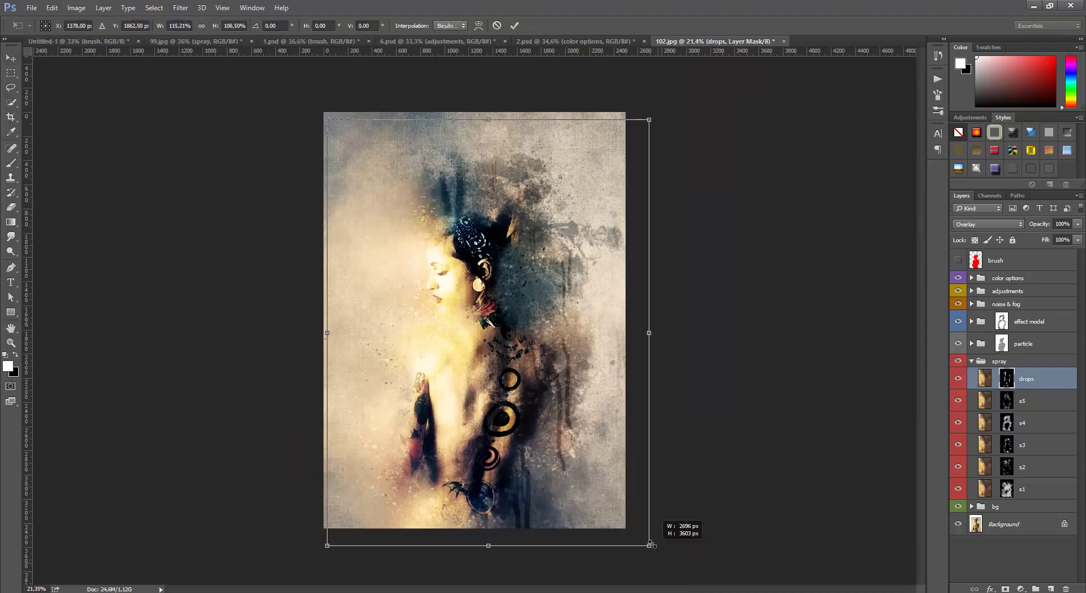
left_click_drag(650, 542, 643, 551)
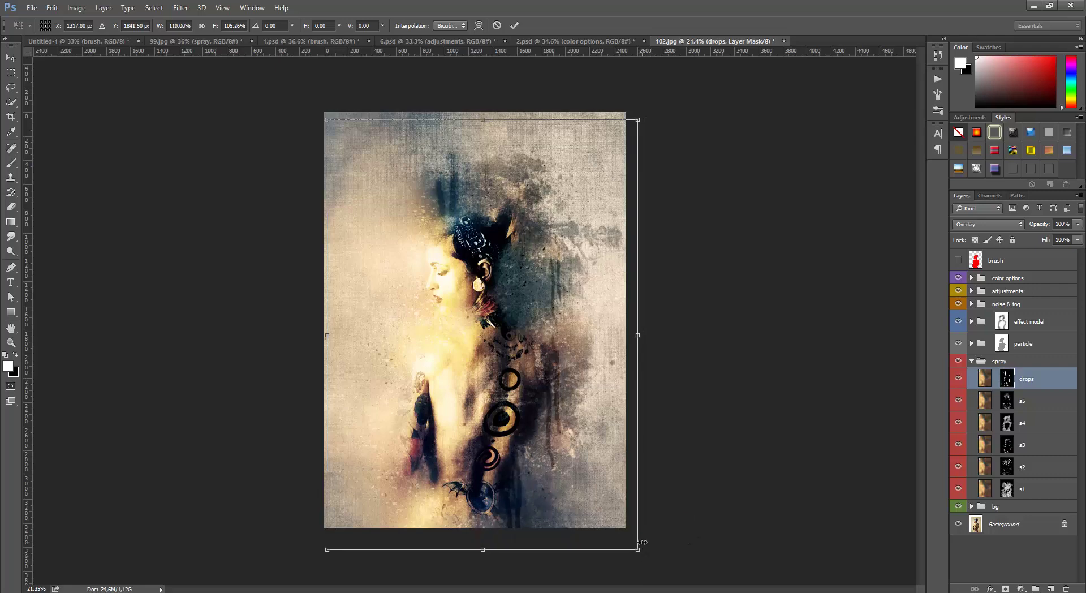
mouse_move(576, 362)
left_mouse_down()
mouse_move(576, 386)
mouse_move(579, 368)
left_mouse_up()
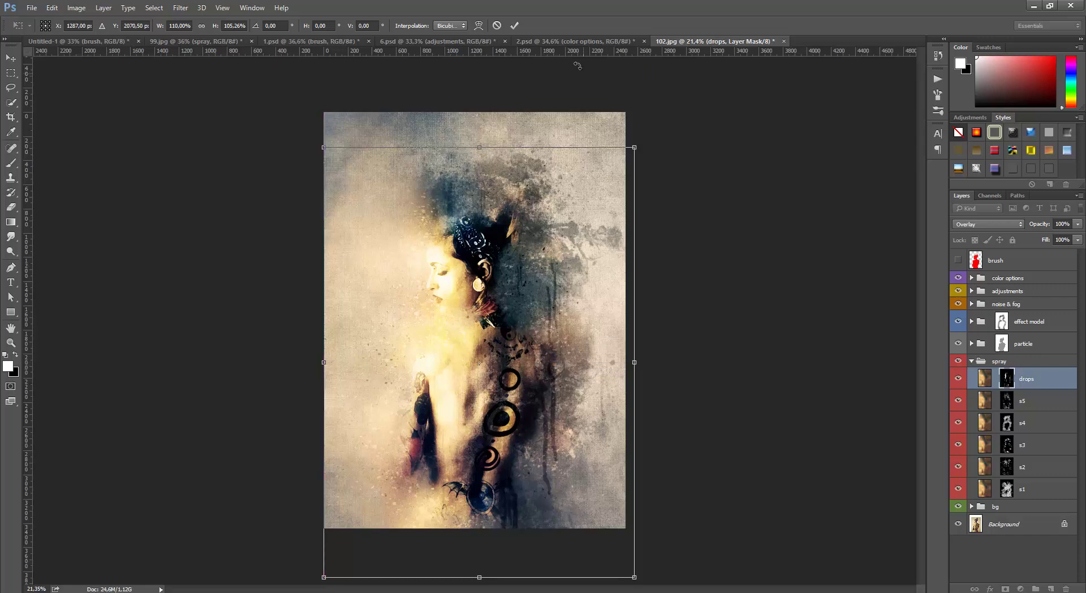
left_click(515, 25)
scroll(444, 370, "up", 3)
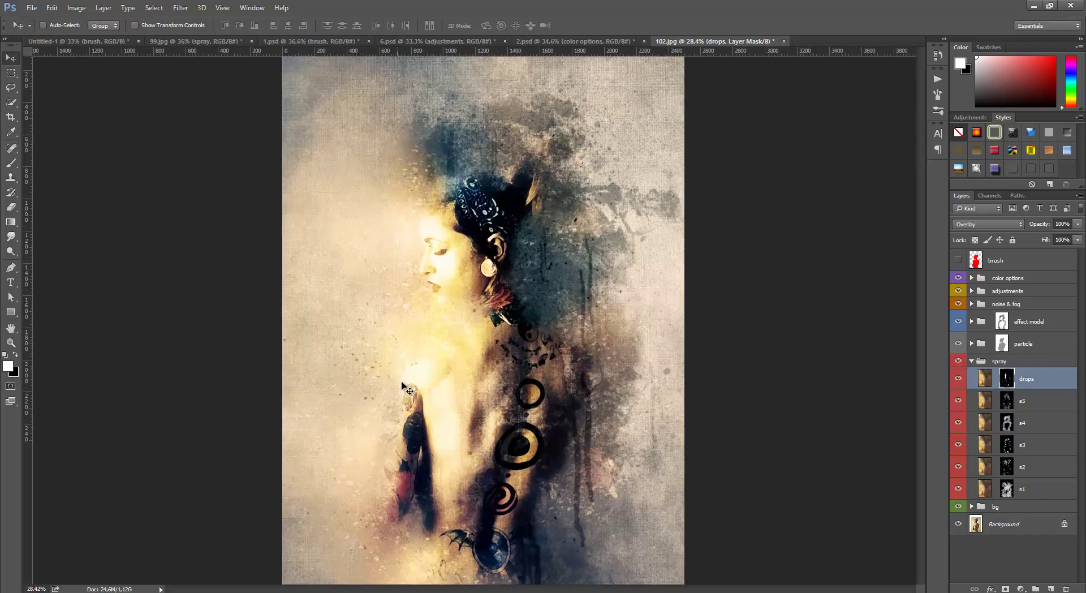
- Erase drip streaks on the right side of the drops mask
left_click(11, 206)
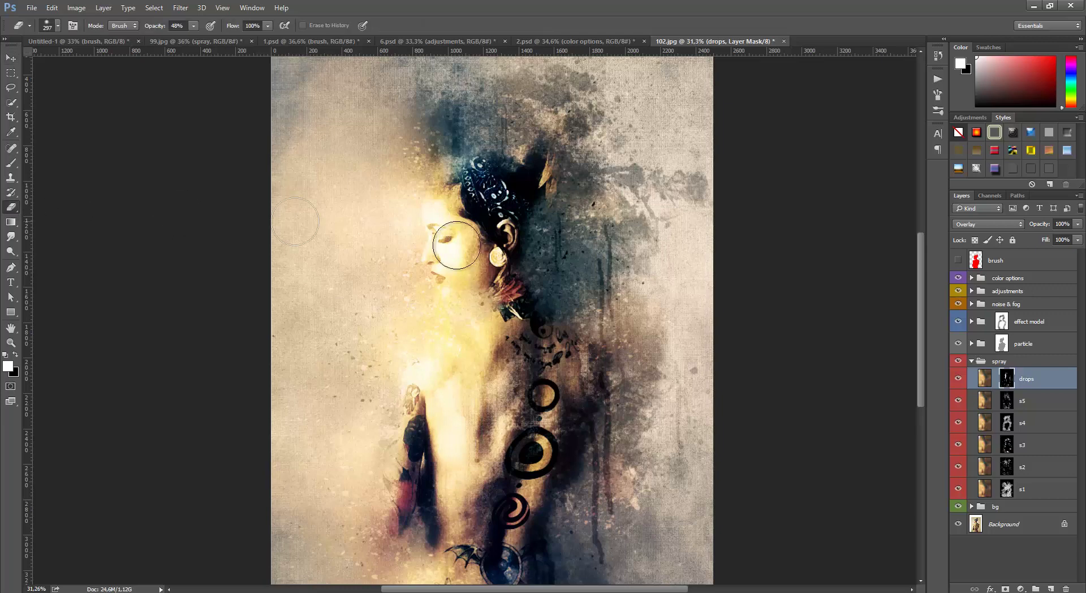
mouse_move(615, 229)
left_mouse_down()
mouse_move(612, 188)
mouse_move(619, 281)
left_mouse_up()
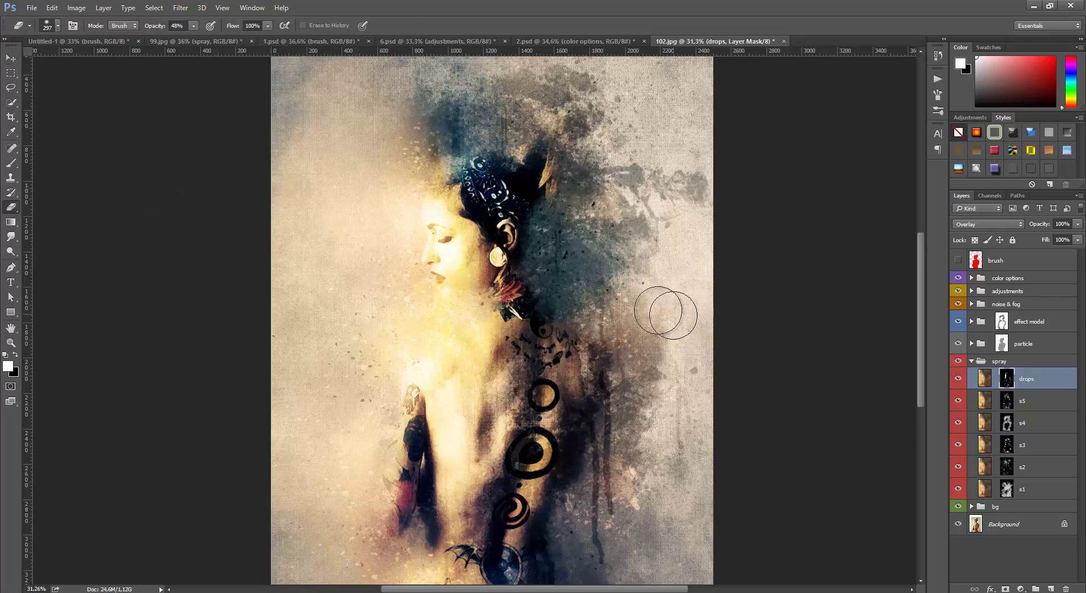
scroll(670, 249, "down", 1)
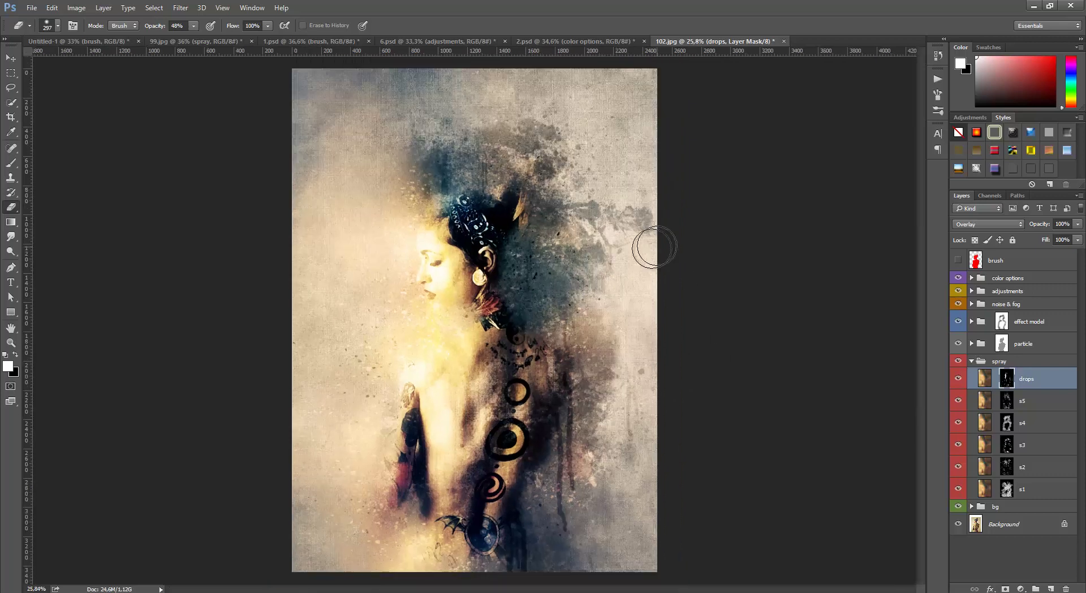
scroll(342, 416, "up", 1)
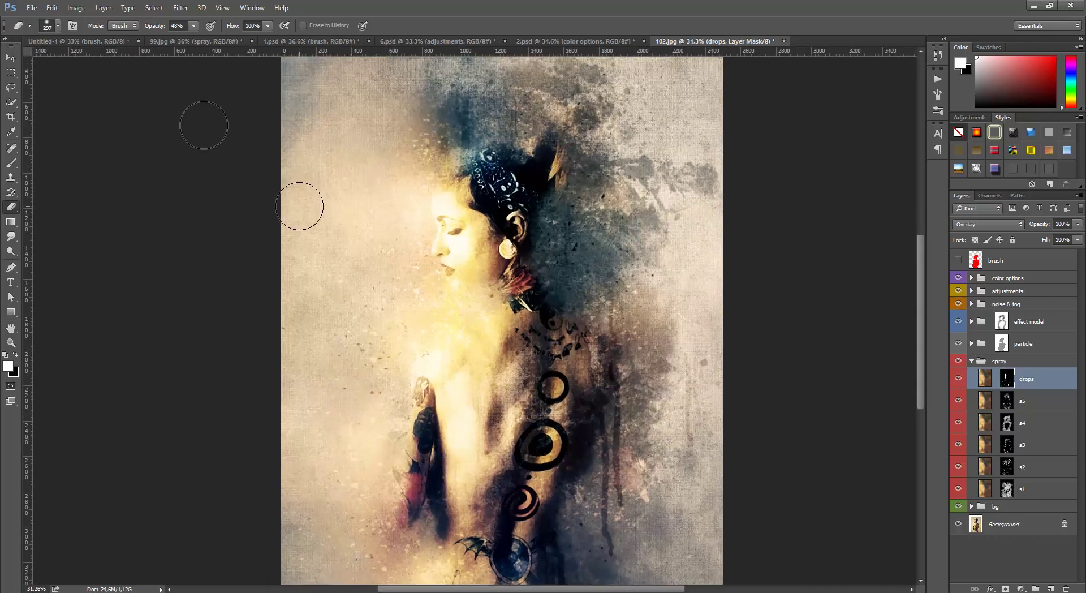
left_click(11, 59)
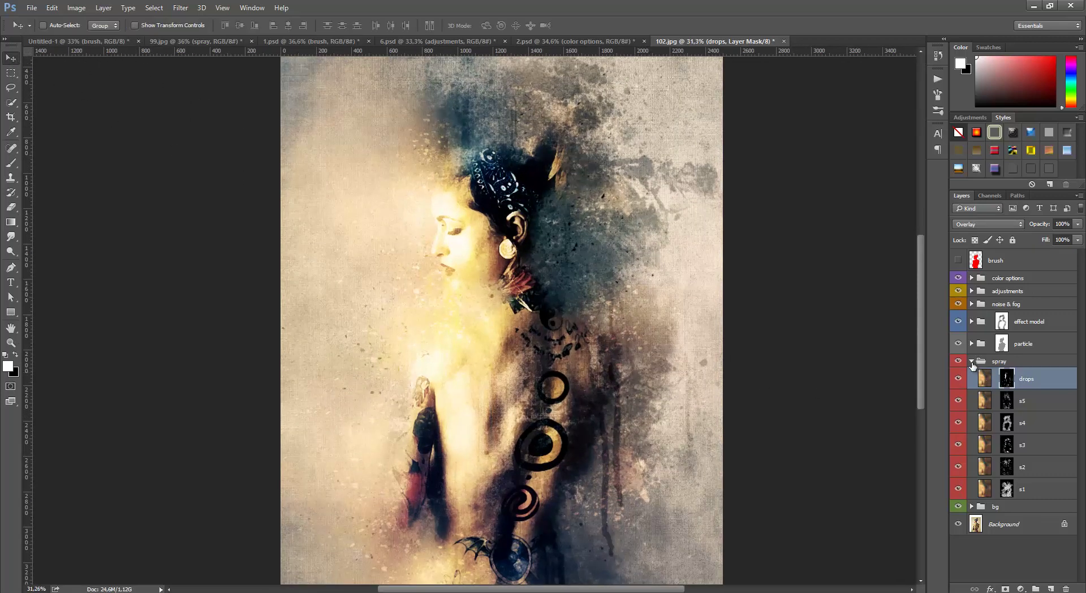
- Collapse spray, expand bg, and set the add color layer to Hard Light at 90%
left_click(972, 361)
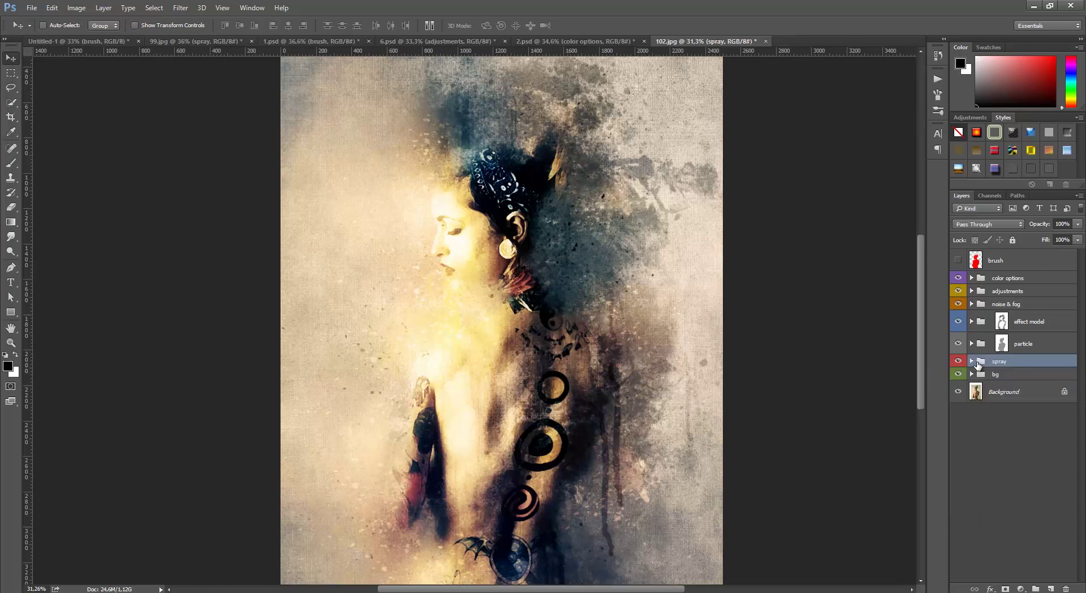
left_click(1011, 376)
scroll(690, 296, "down", 1)
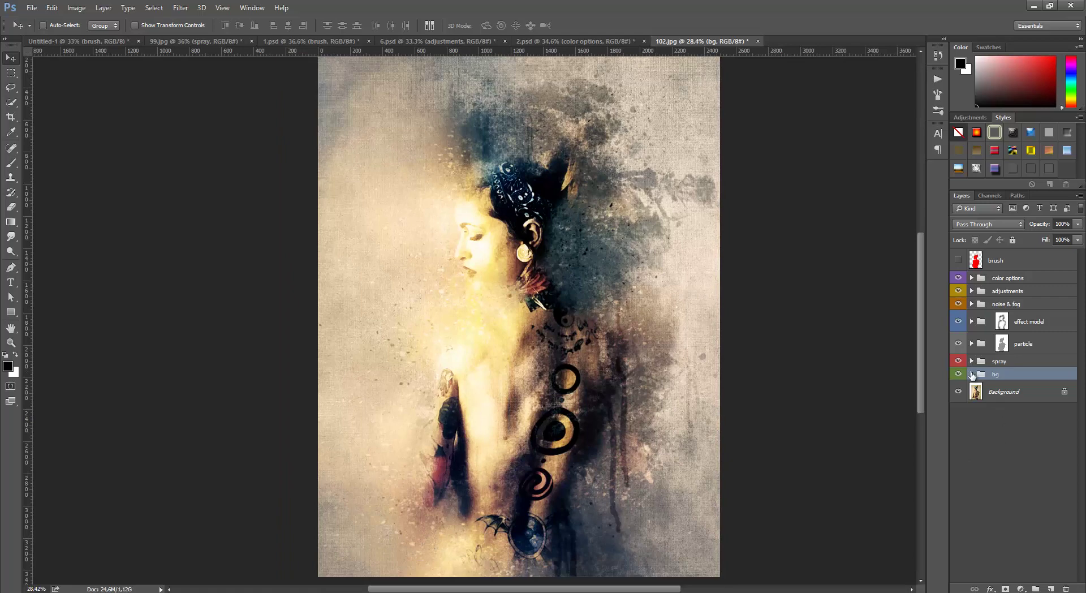
left_click(972, 374)
left_click(1037, 415)
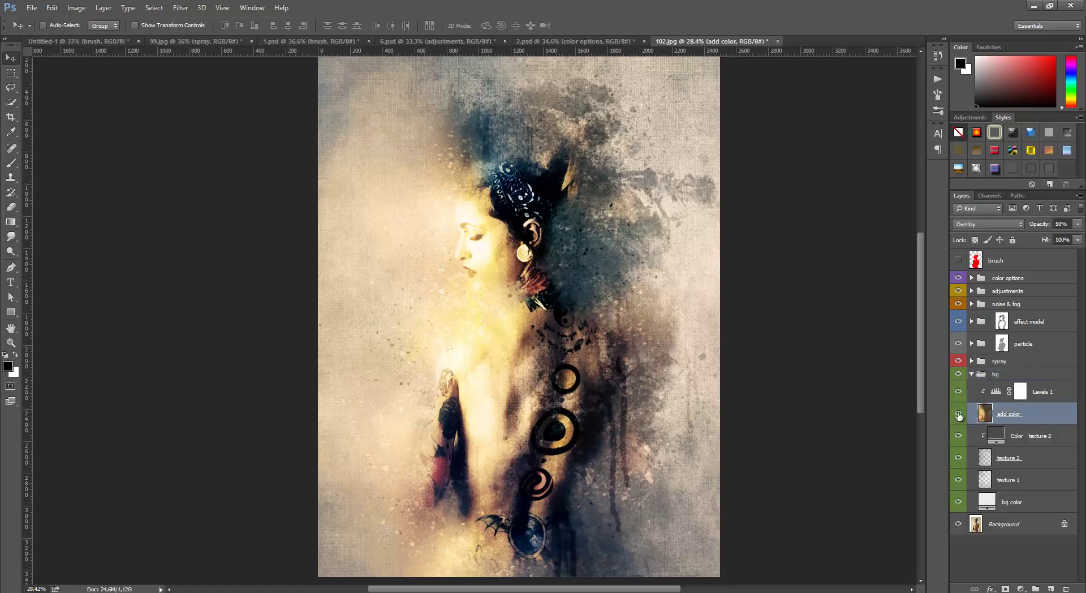
left_click(959, 415)
left_click(958, 416)
left_click(1078, 224)
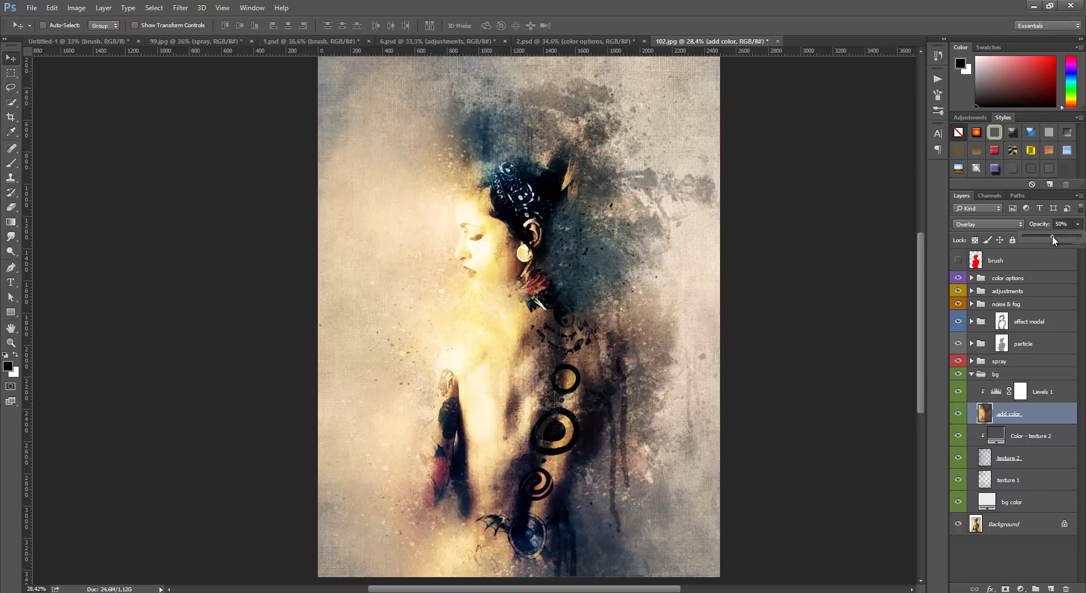
mouse_move(1053, 240)
left_mouse_down()
mouse_move(1081, 239)
mouse_move(1063, 241)
left_mouse_up()
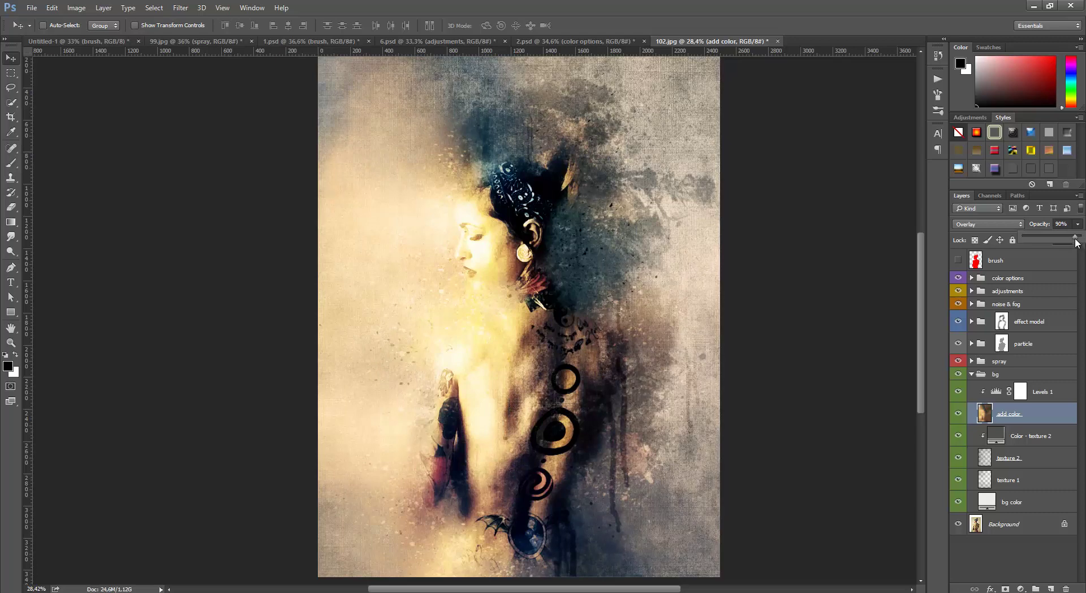
- Toggle the texture 2 layer's visibility to compare its effect
left_click(1020, 458)
left_click(956, 459)
left_click(957, 460)
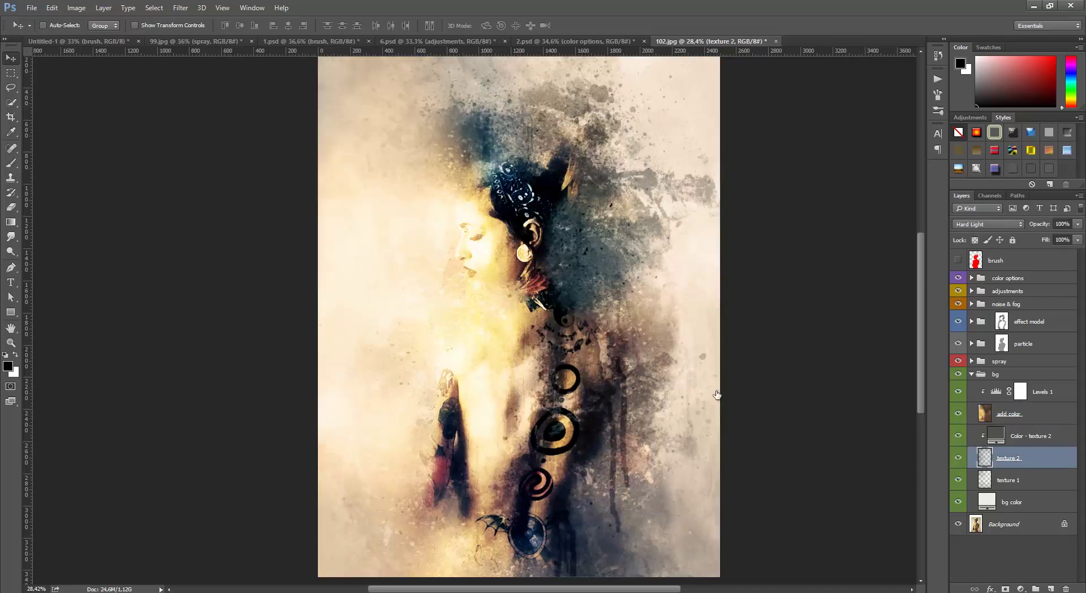
scroll(455, 362, "up", 4)
scroll(455, 361, "up", 1)
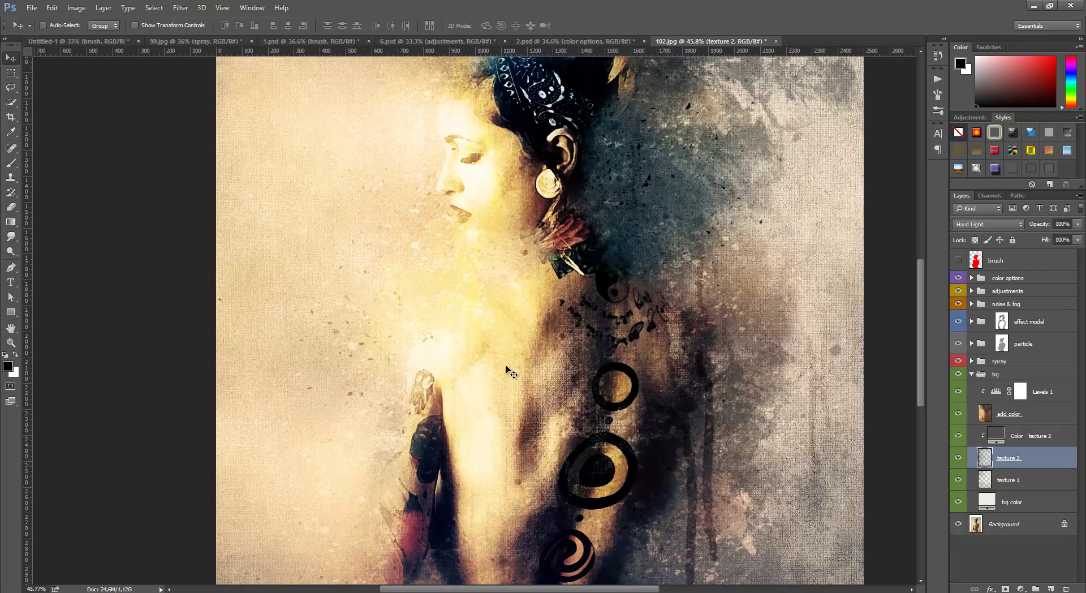
- Tint the Color - texture 2 fill dark reddish brown #4e3c3c and hide texture 1
left_click(988, 434)
double_click(997, 434)
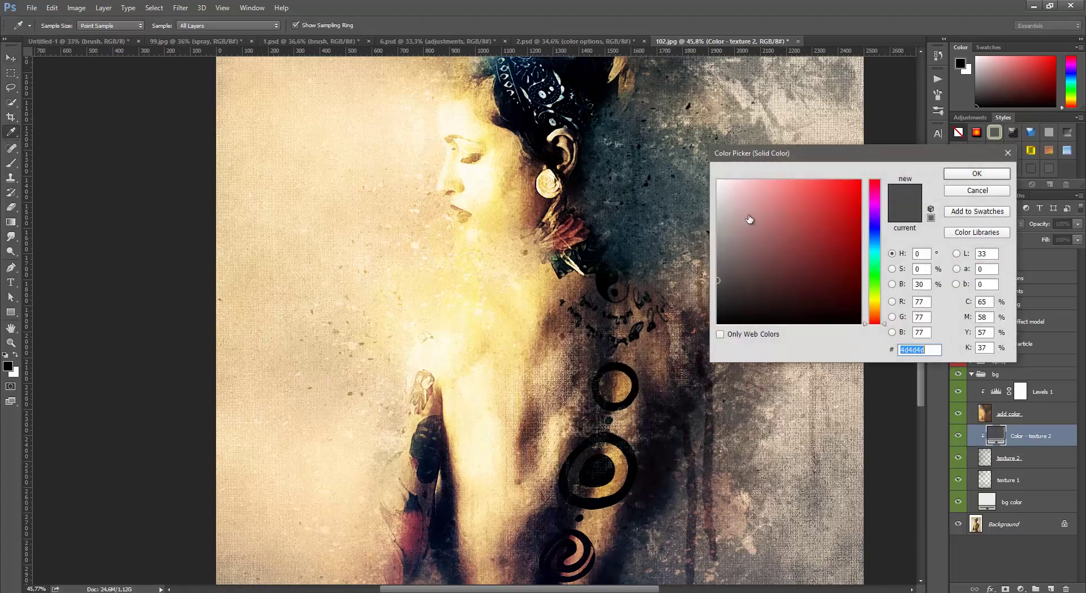
left_click(718, 249)
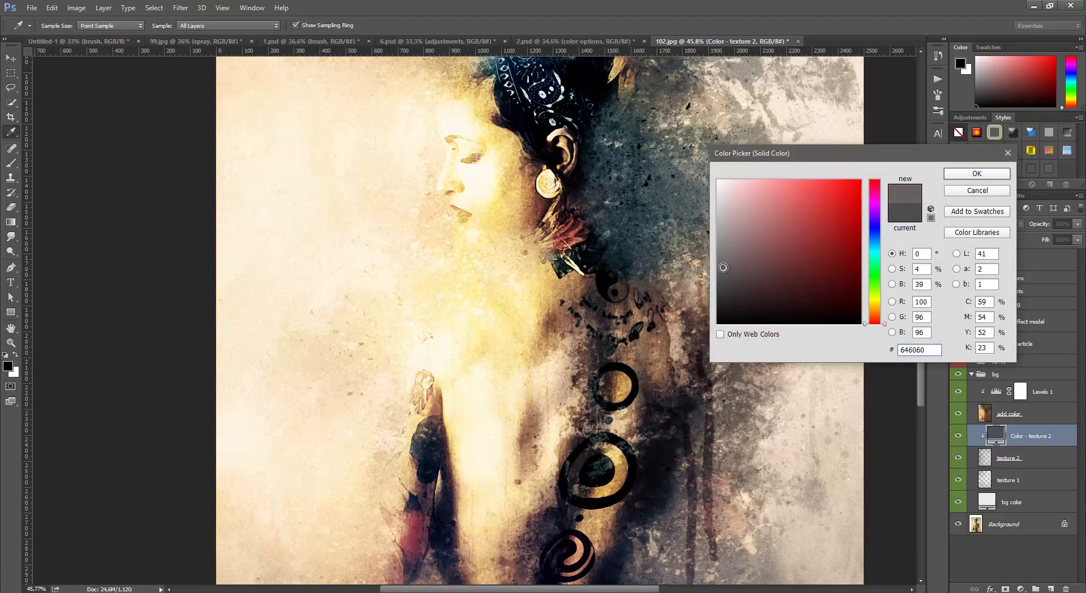
mouse_move(742, 262)
left_mouse_down()
mouse_move(814, 247)
mouse_move(746, 280)
left_mouse_up()
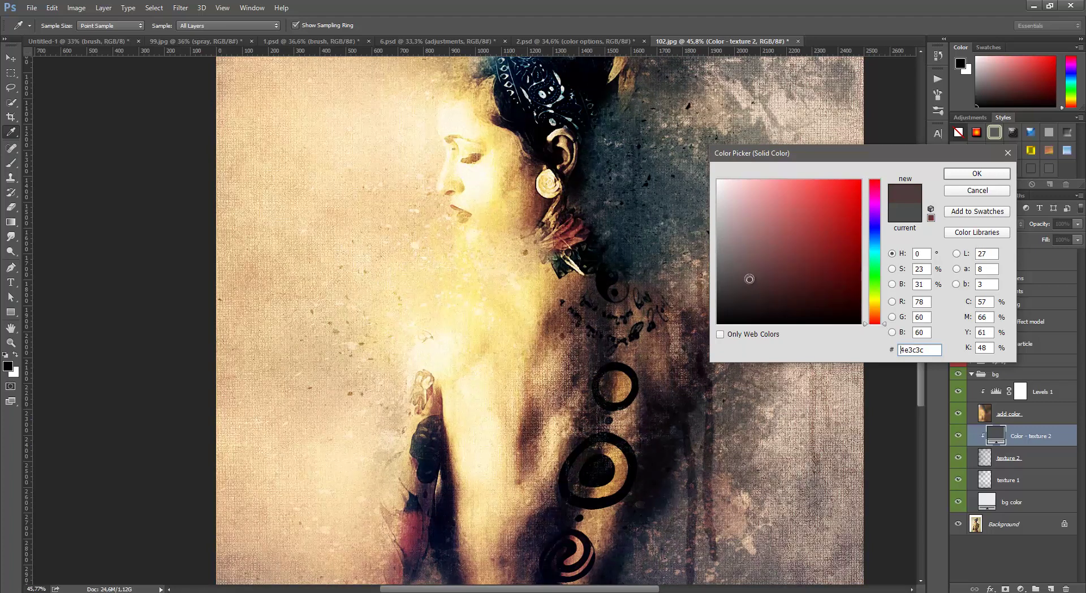
left_click(977, 173)
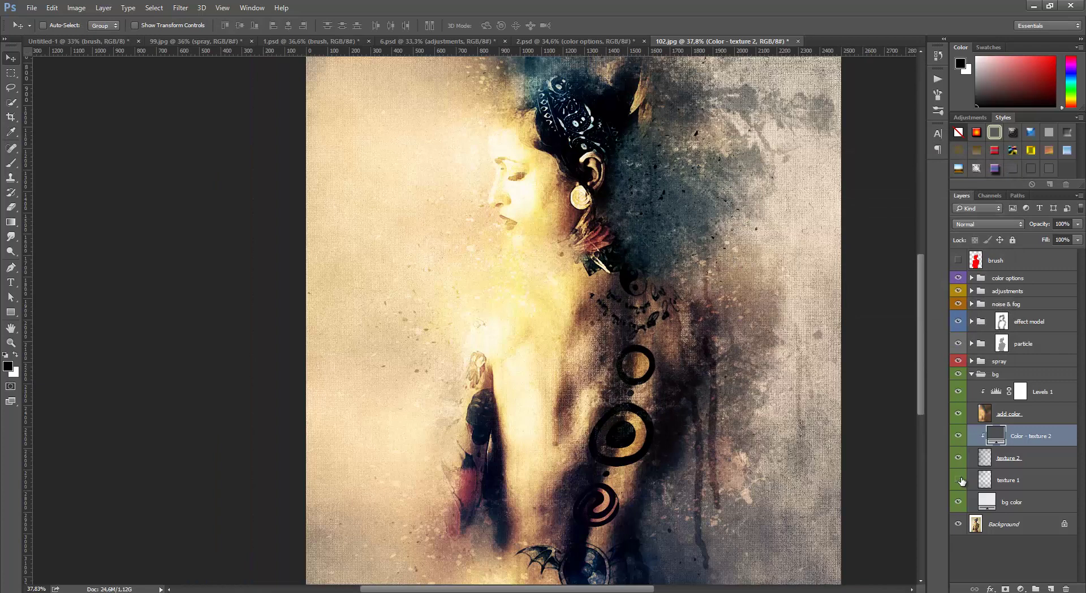
left_click(958, 480)
scroll(708, 365, "down", 1)
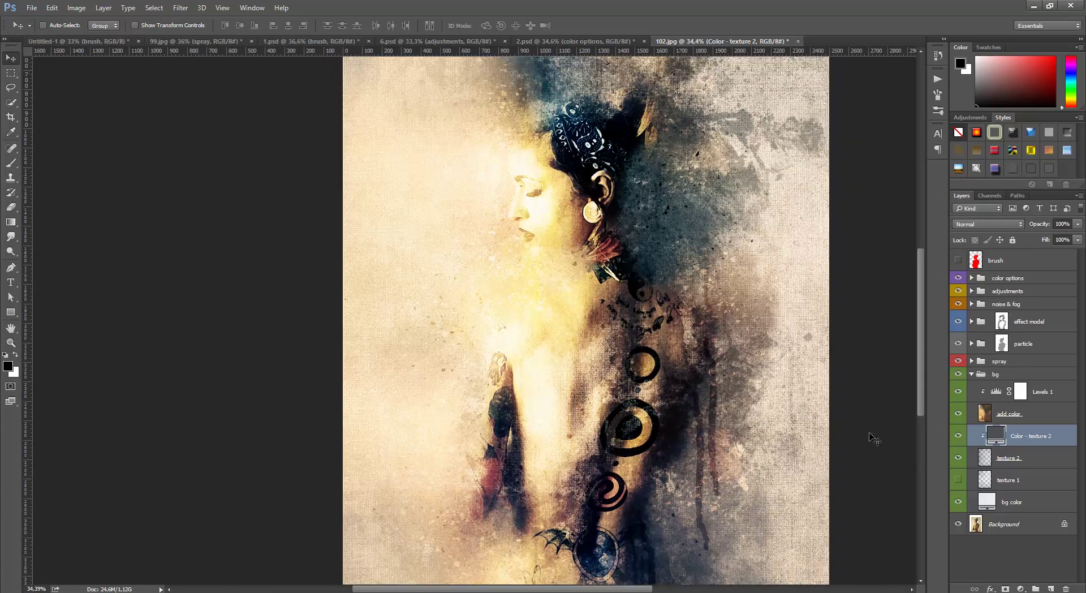
- Show texture 1 again and try pale yellow-beige shades for the bg color fill
left_click(956, 480)
double_click(987, 502)
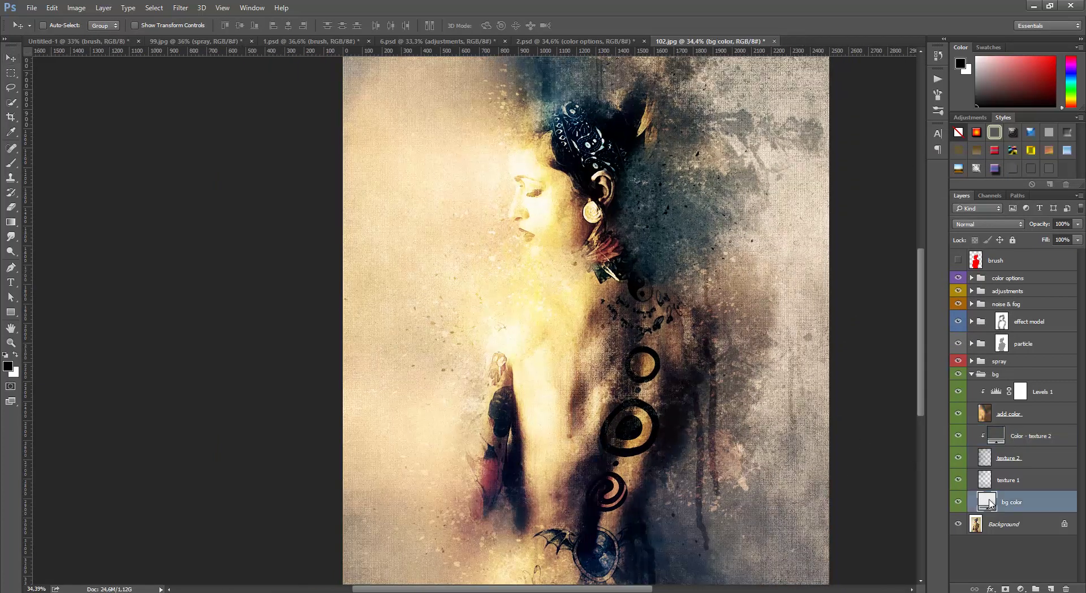
left_click(736, 199)
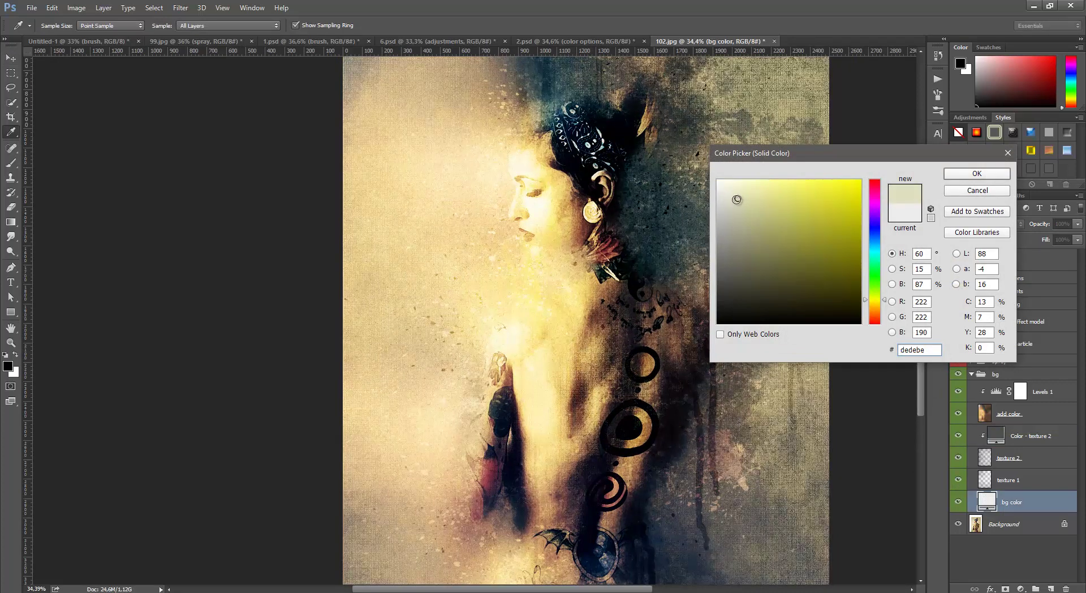
left_click_drag(738, 199, 761, 191)
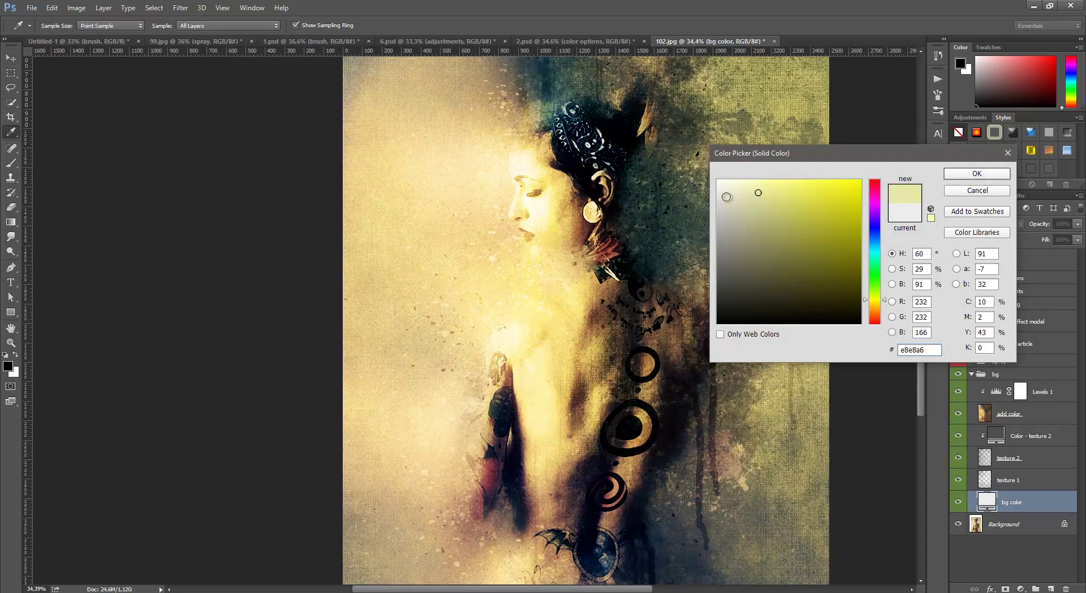
left_click(740, 199)
left_click(875, 304)
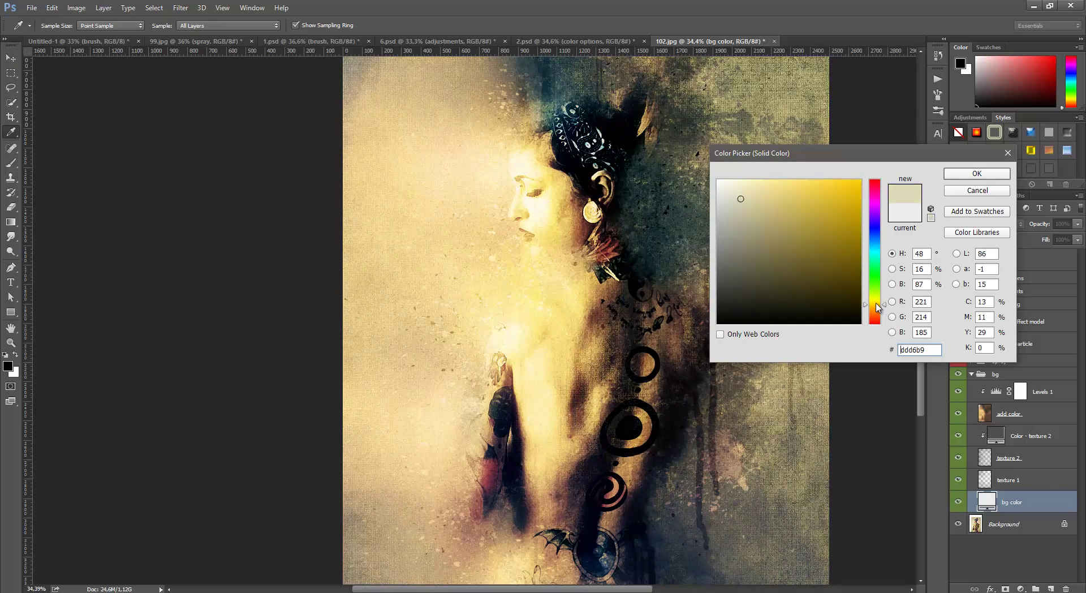
- Settle the bg color fill on pale cream #ded5b0 and collapse the bg group
left_click(738, 200)
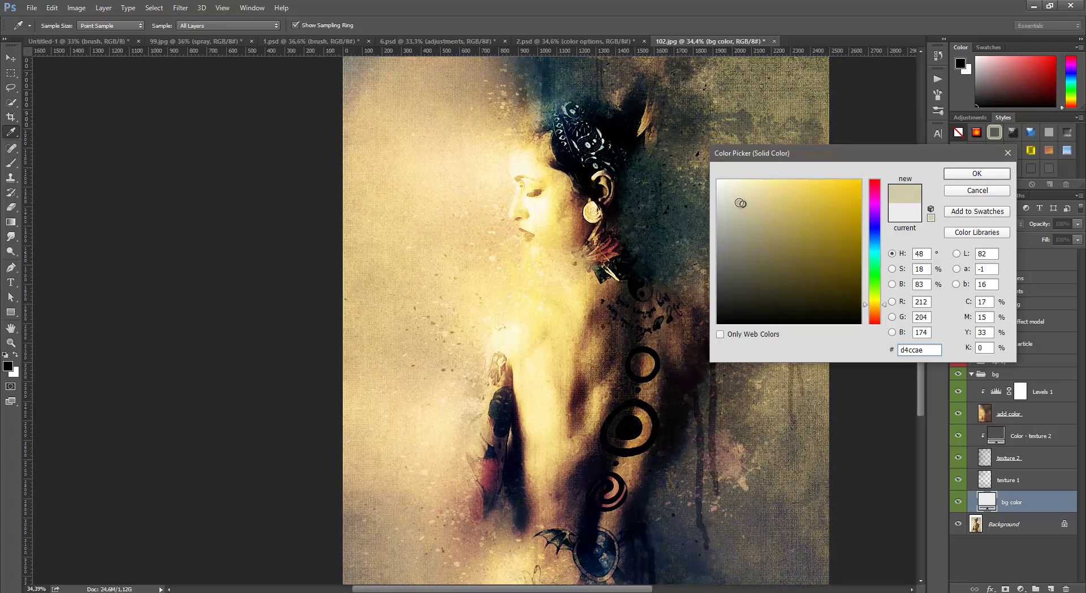
left_click(737, 200)
left_click(747, 199)
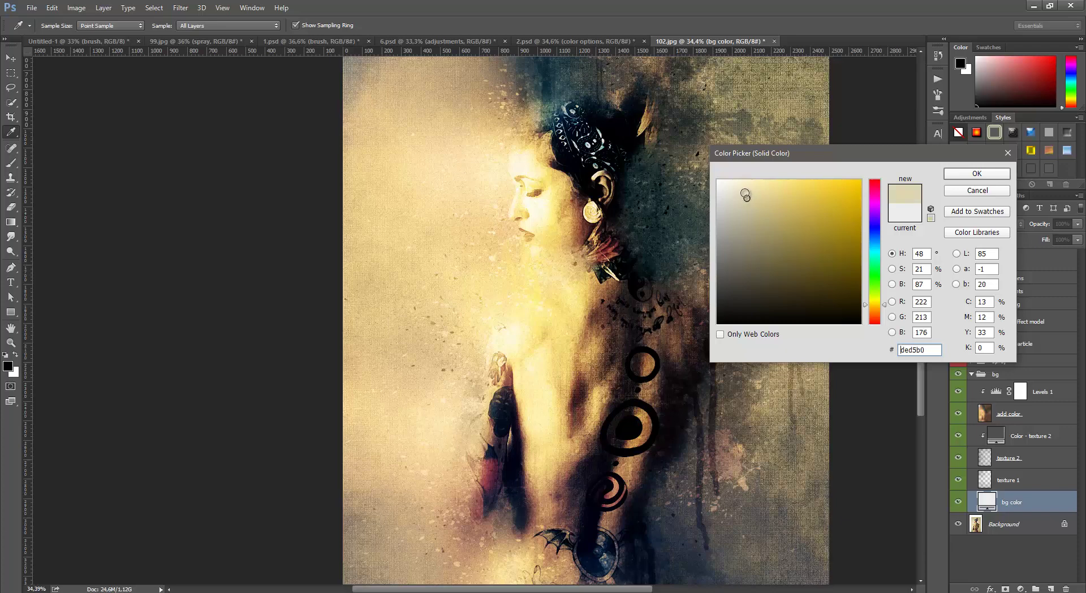
left_click(744, 189)
left_click(972, 174)
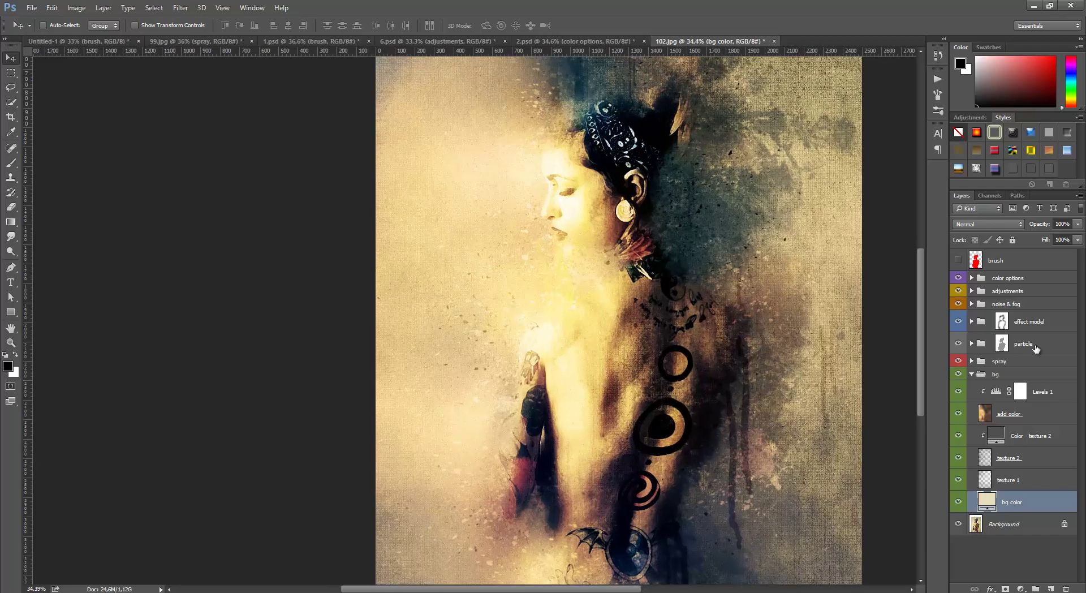
left_click(972, 373)
left_click(1038, 304)
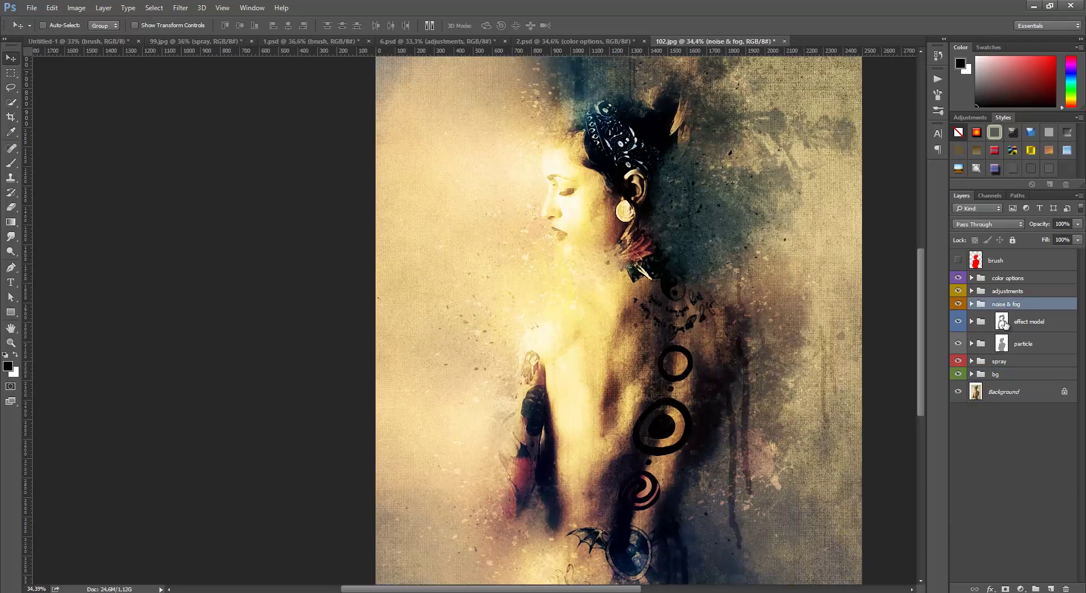
- Expand the noise & fog group and toggle the fog layer to compare
left_click(971, 304)
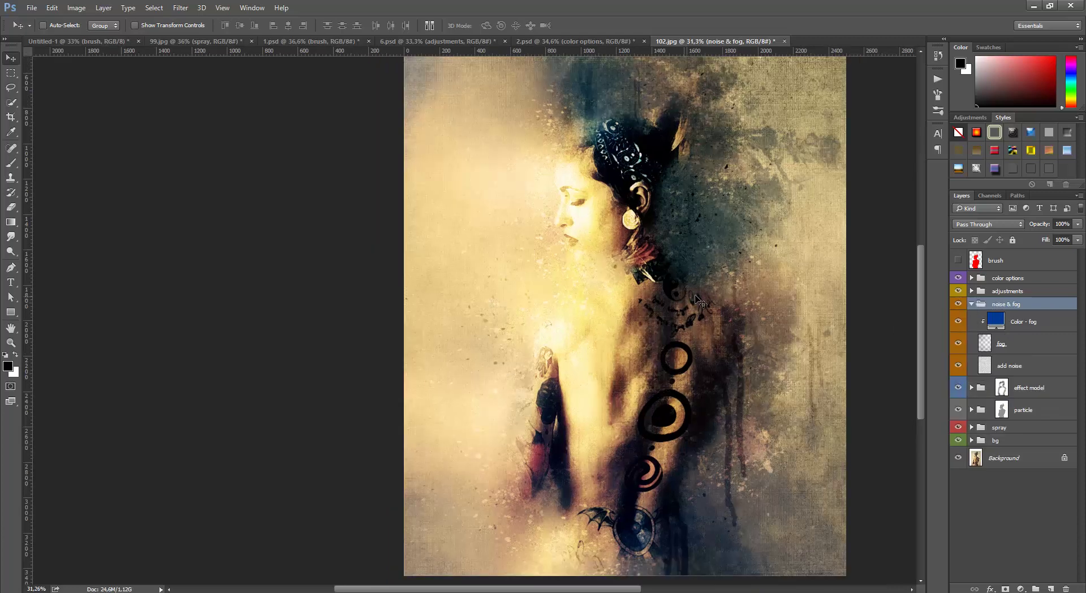
left_click(1019, 346)
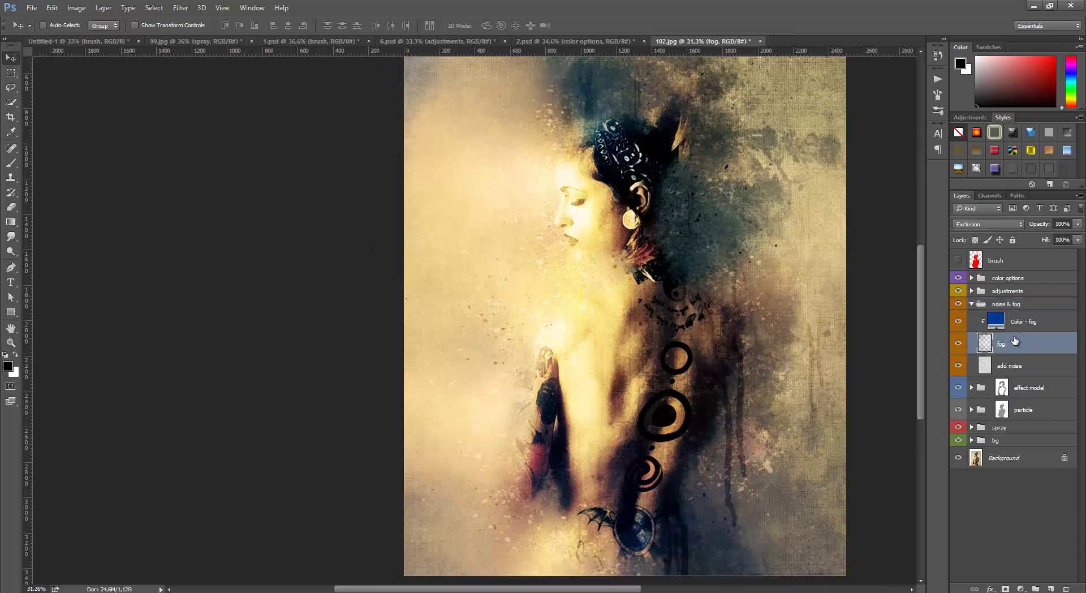
left_click(958, 344)
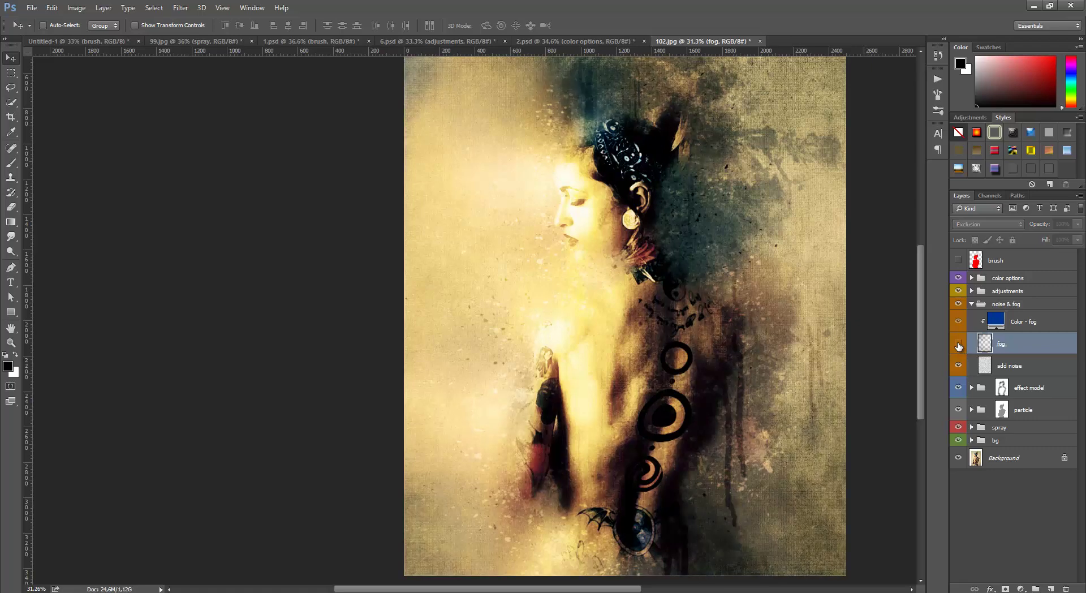
left_click(958, 344)
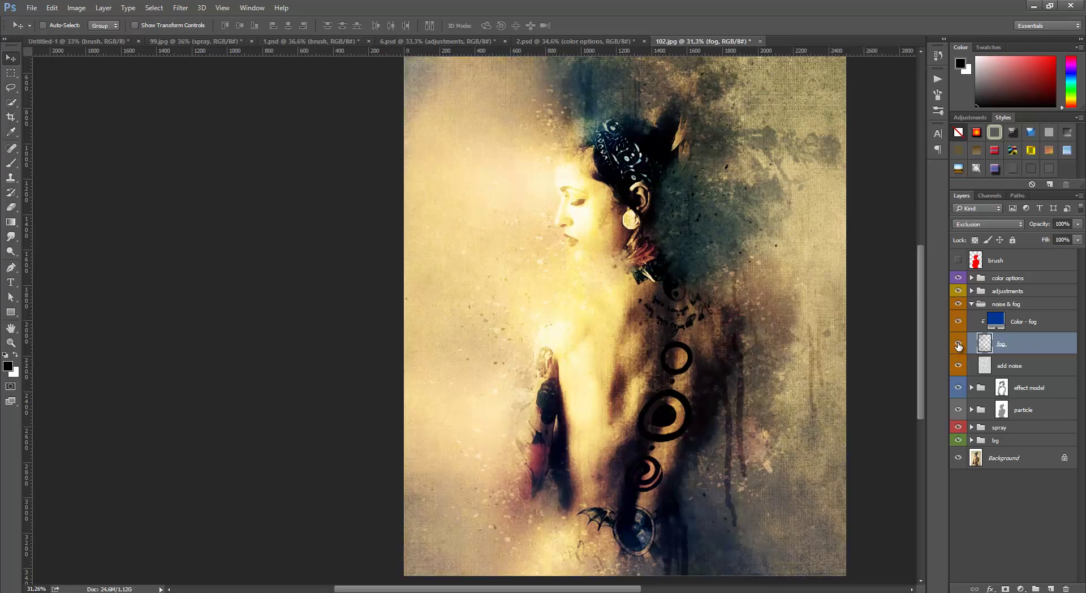
- Try olive, purple and lavender hues for the Color - fog fill
double_click(996, 322)
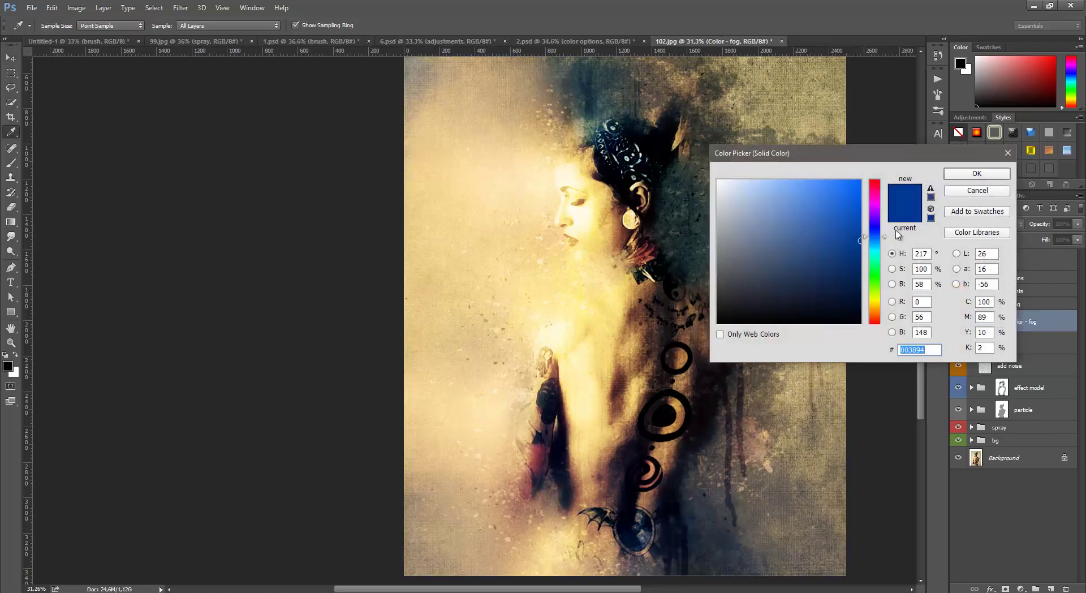
mouse_move(875, 232)
left_mouse_down()
mouse_move(875, 202)
mouse_move(875, 306)
left_mouse_up()
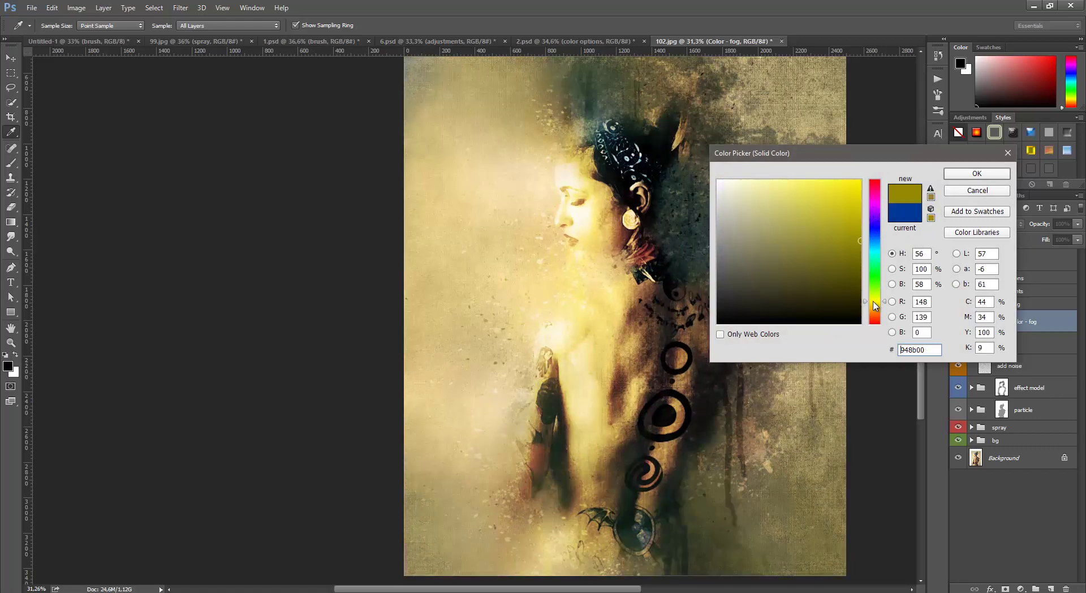
left_click(876, 210)
left_click(876, 210)
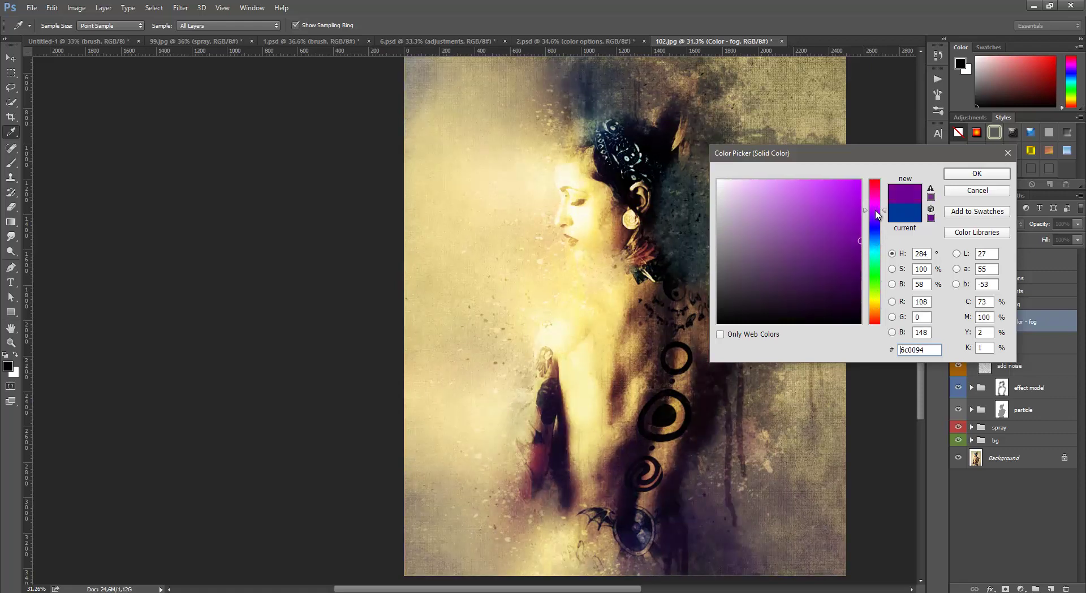
left_click(728, 212)
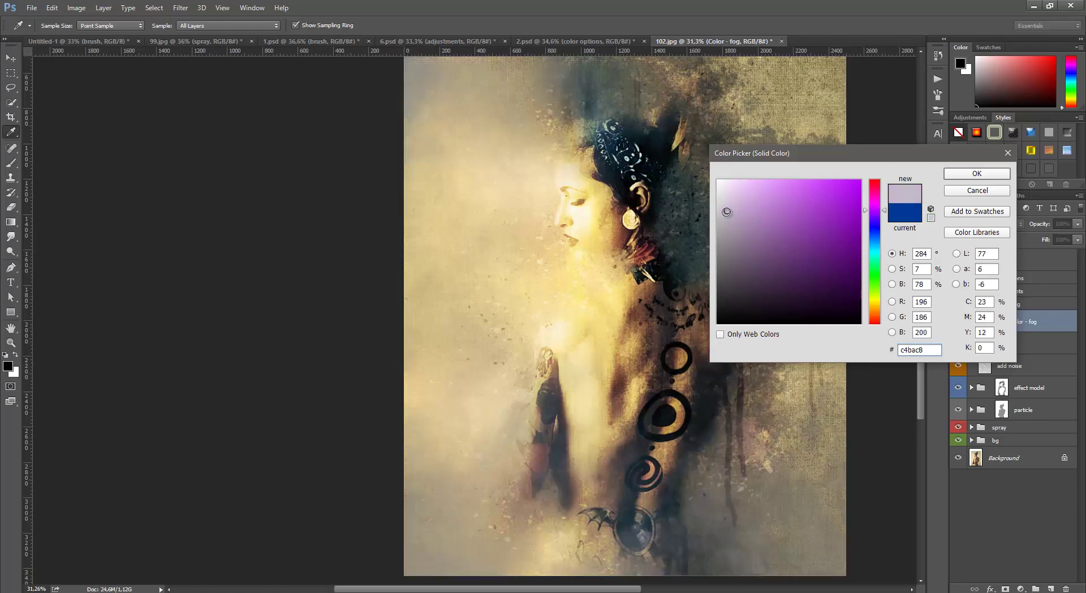
left_click(762, 222)
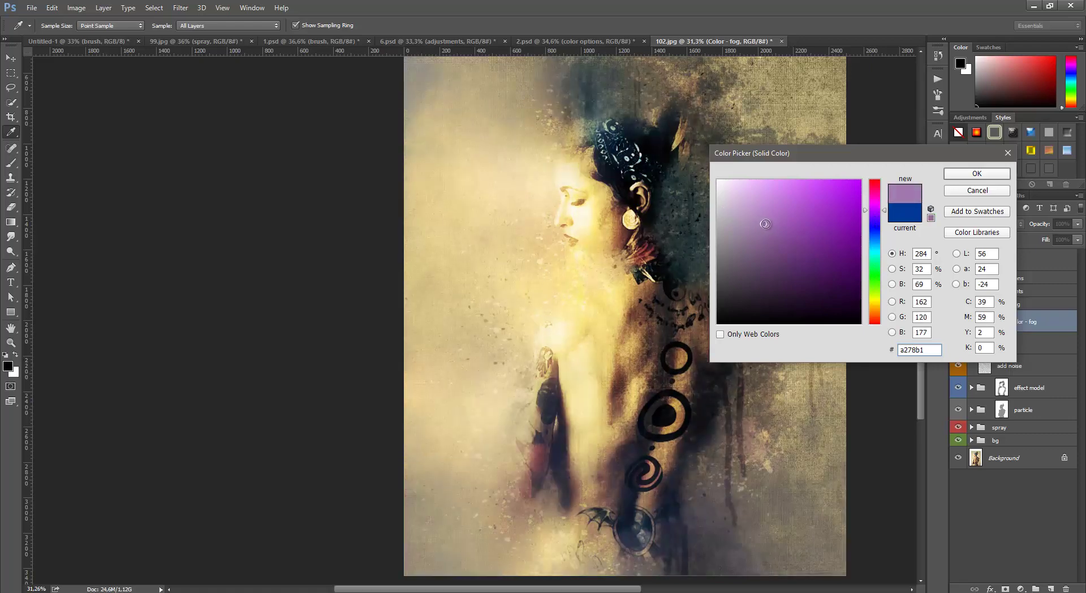
- Settle the fog colour on rusty red-brown #8c3c1d and confirm it
left_click(876, 298)
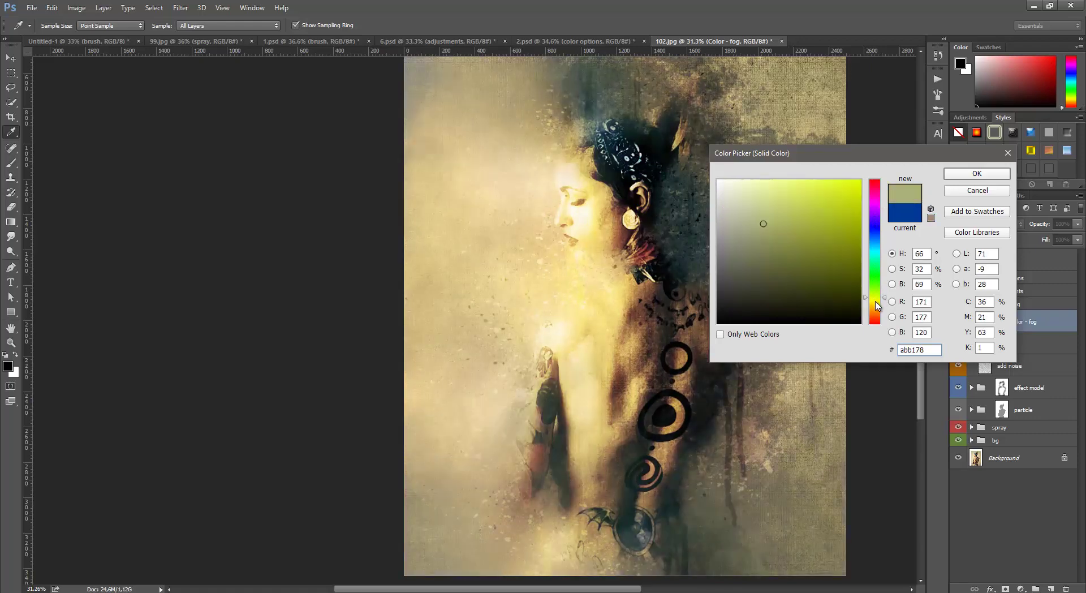
left_click(876, 304)
left_click(832, 257)
left_click(846, 251)
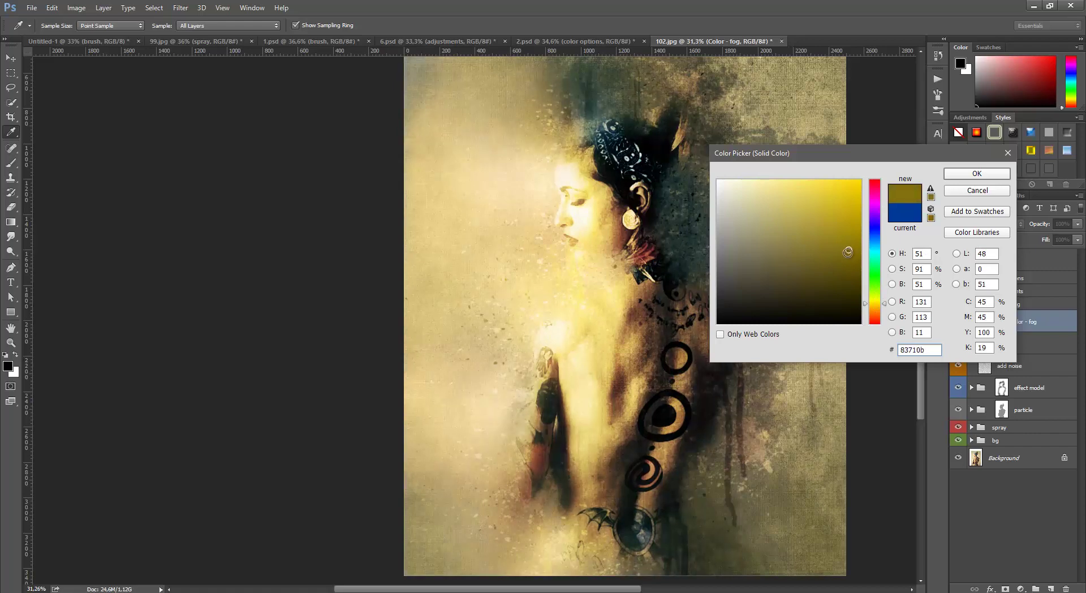
left_click(874, 317)
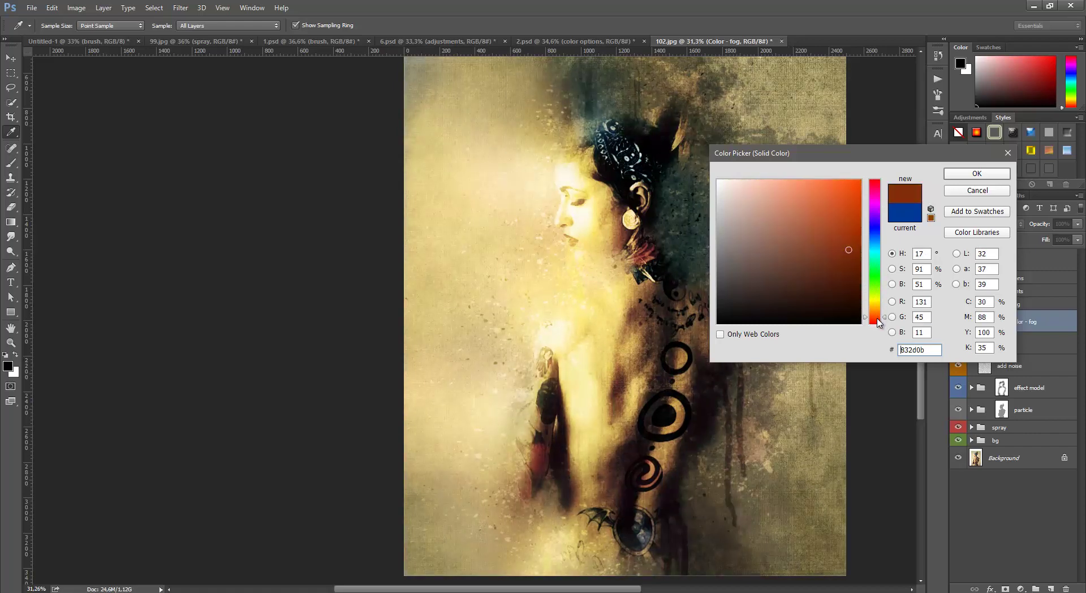
left_click(831, 244)
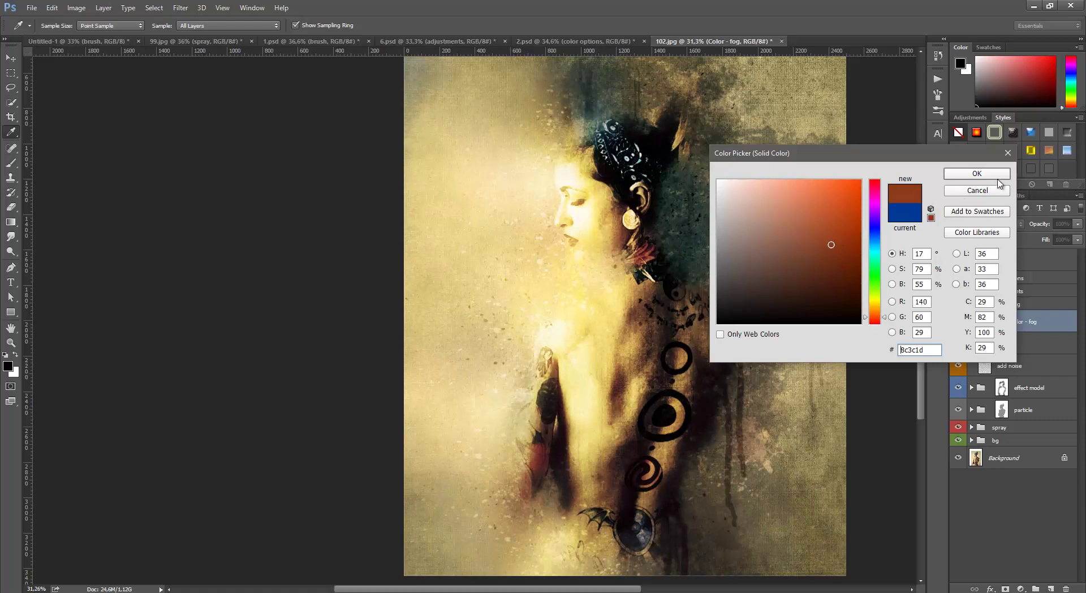
left_click(981, 174)
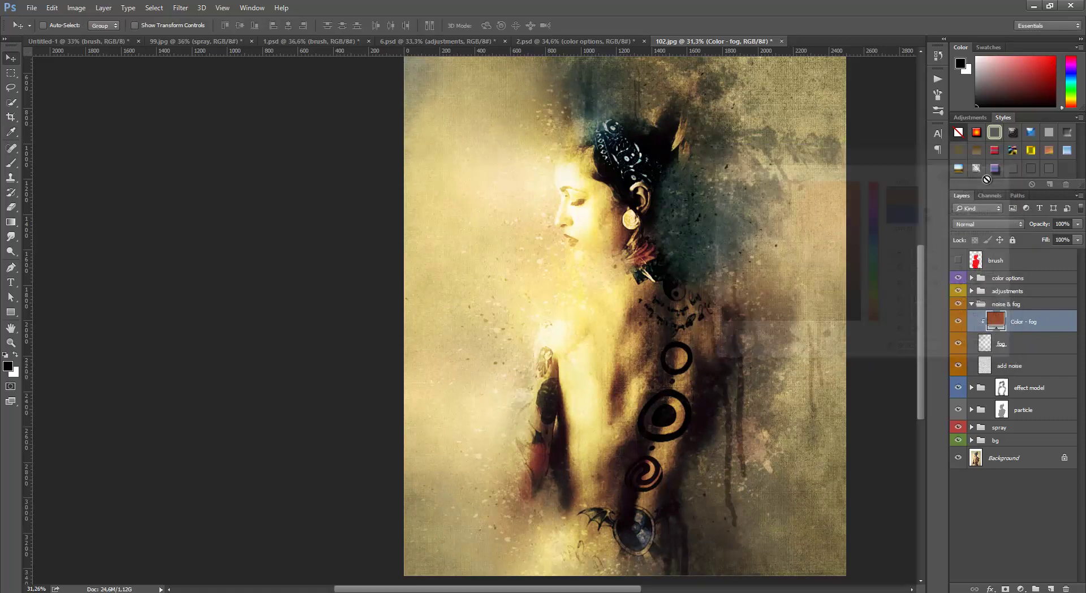
- Lower the add noise layer's opacity from 75% to 30%
left_click(1011, 366)
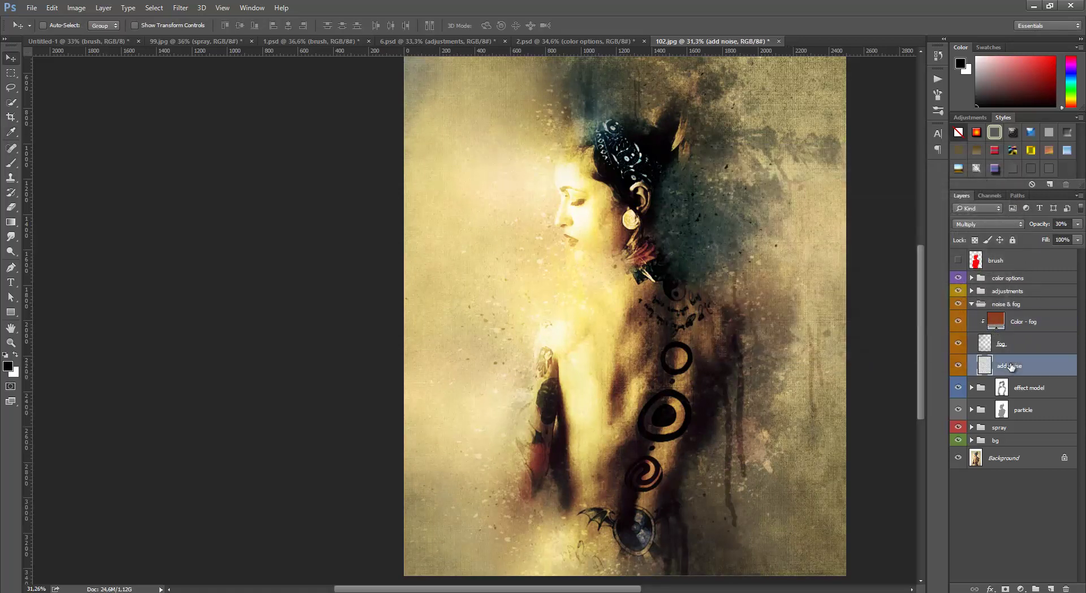
left_click(1078, 223)
left_click_drag(1057, 235, 1042, 237)
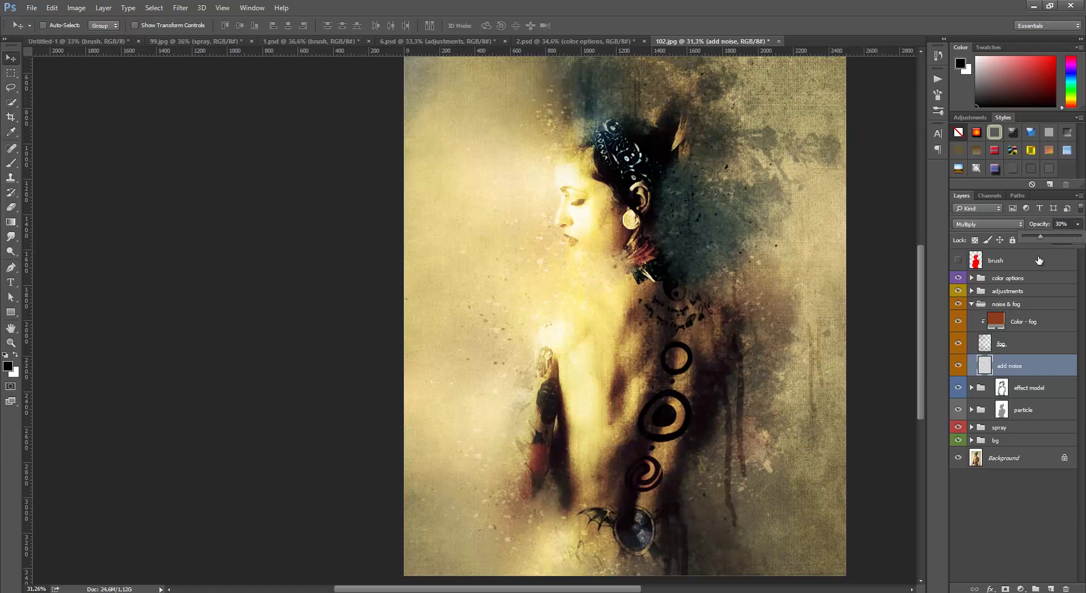
- Collapse the noise & fog group and select the adjustments group
left_click(980, 305)
left_click(971, 304)
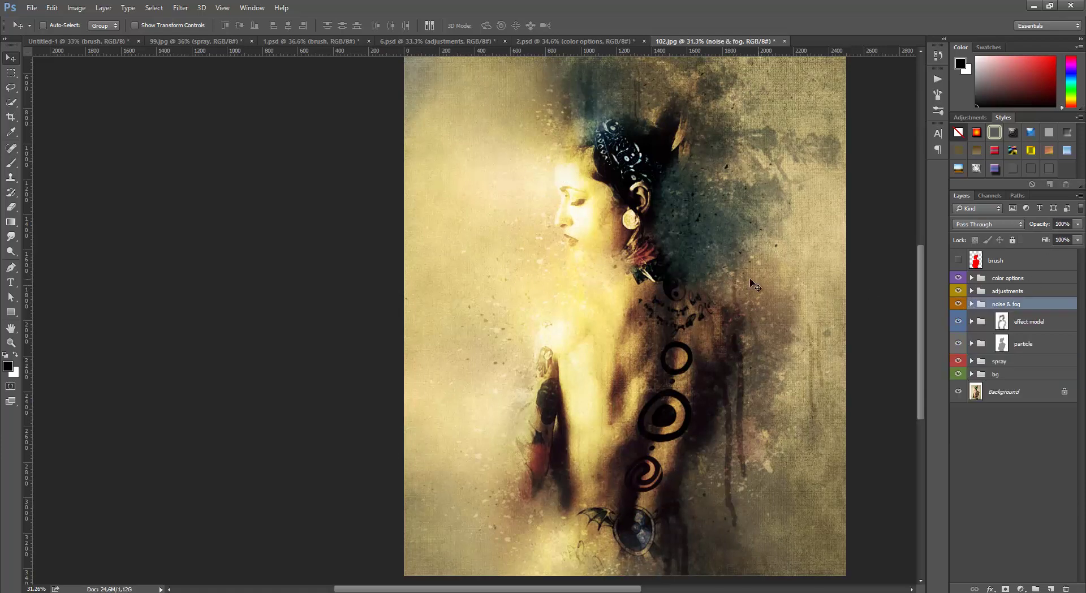
scroll(755, 286, "up", 1)
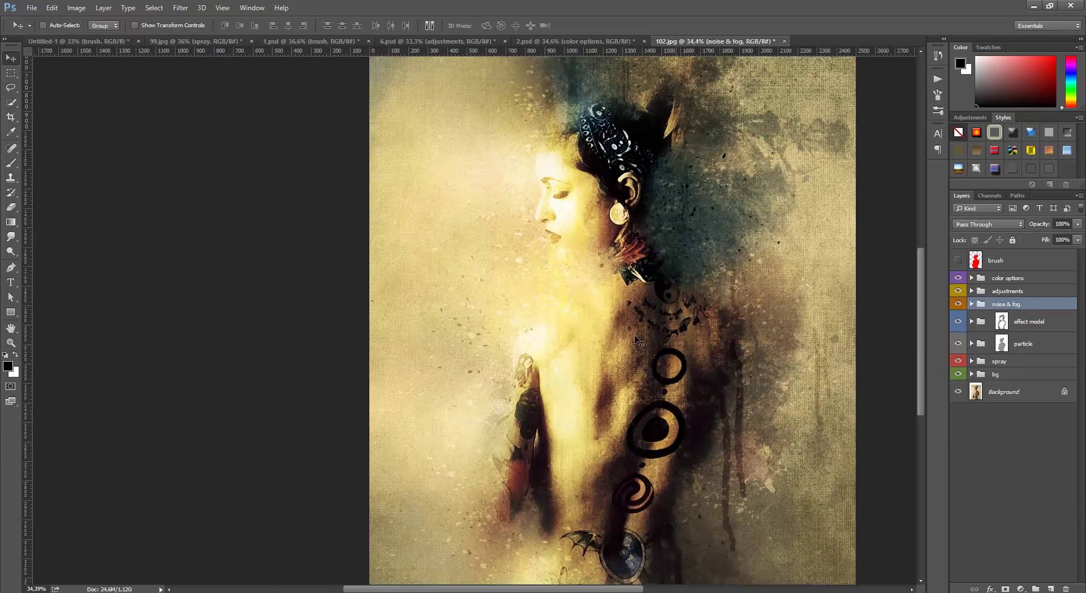
scroll(803, 283, "down", 2)
scroll(769, 283, "up", 1)
scroll(734, 283, "up", 2)
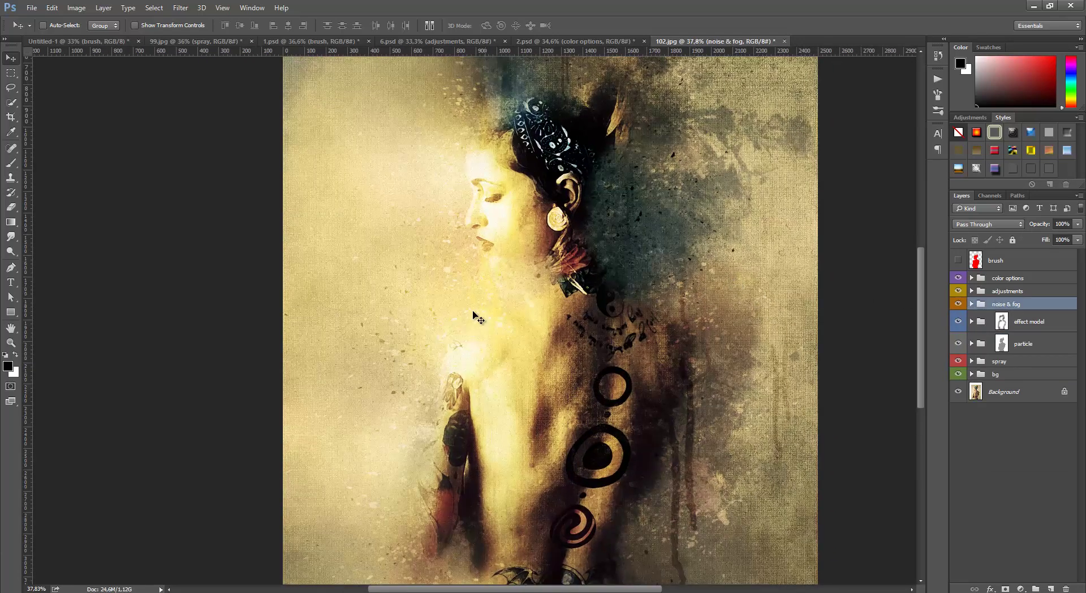
scroll(475, 317, "up", 2)
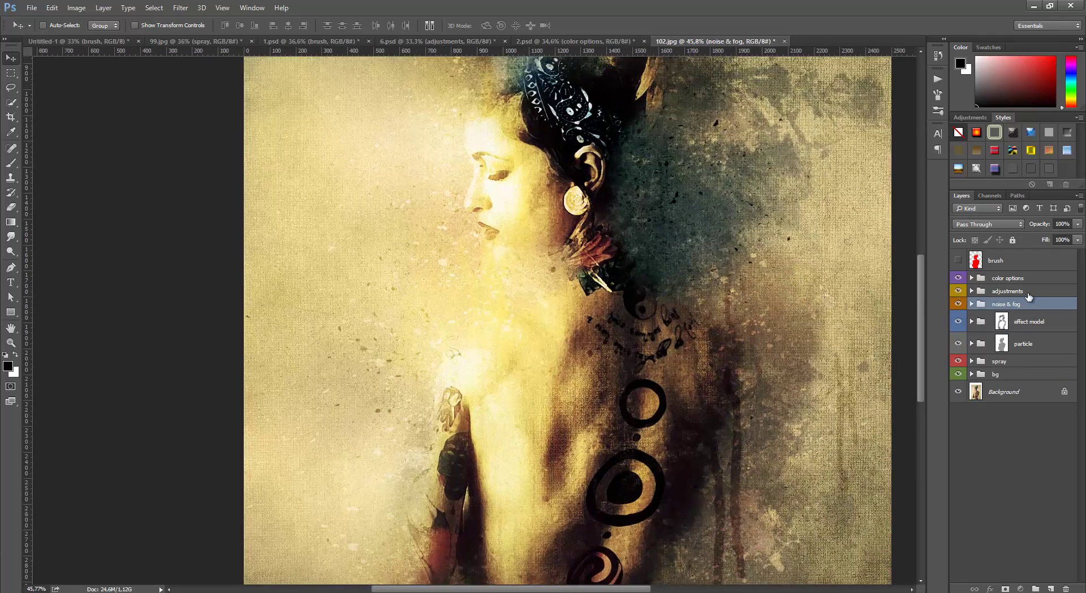
left_click(1026, 294)
- Set the Levels 2 adjustment's input points to 29 and 225
left_click(971, 291)
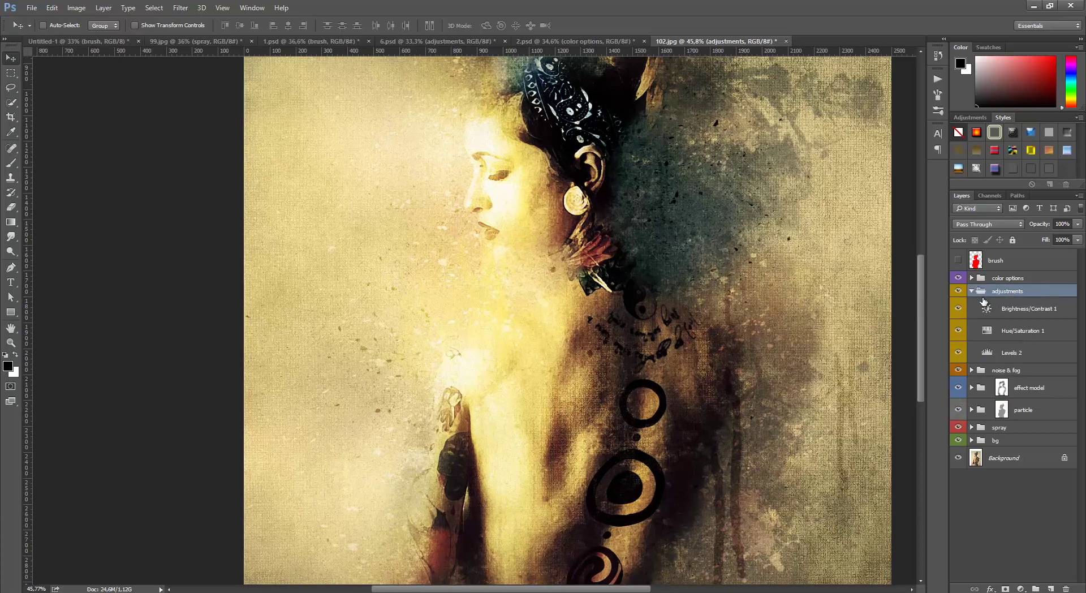
double_click(987, 352)
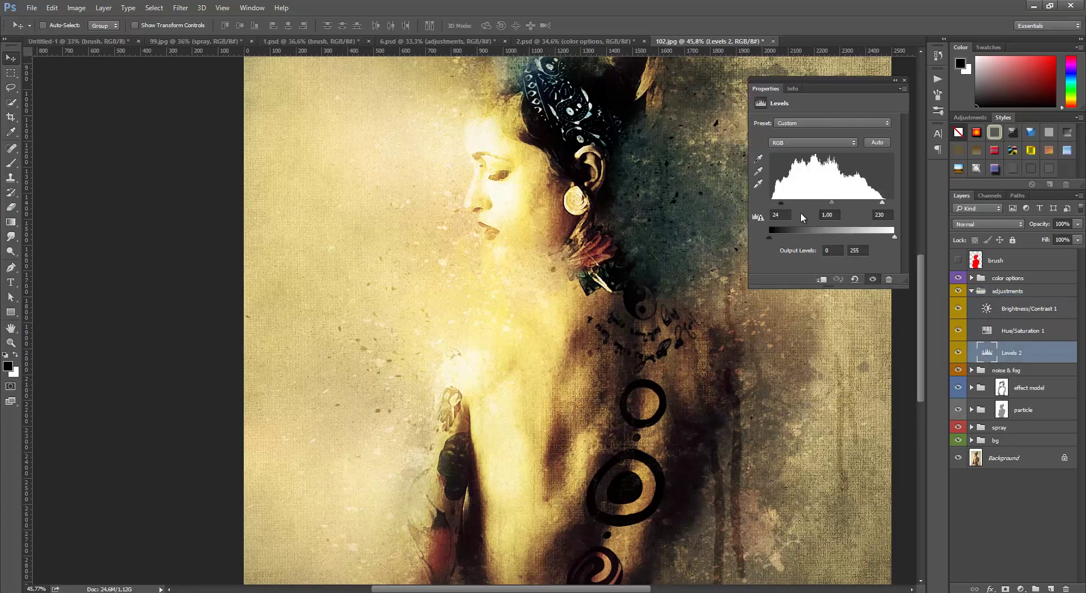
left_click_drag(781, 203, 783, 205)
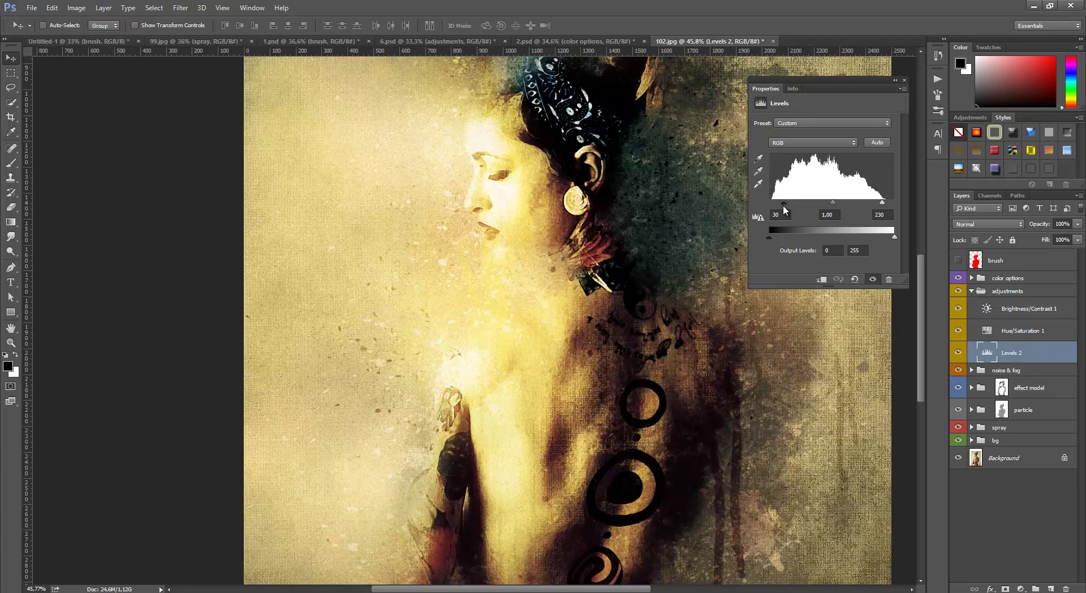
left_click_drag(882, 203, 880, 207)
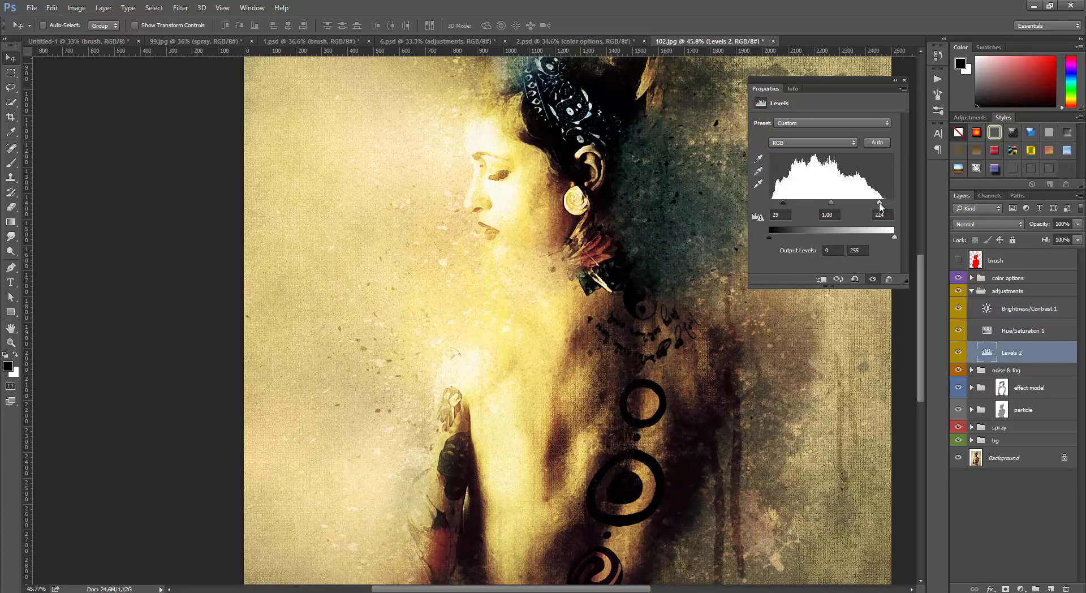
left_click(905, 81)
- Lower Hue/Saturation 1 saturation to -26 and set Brightness/Contrast 1 to brightness 27, contrast 39
scroll(740, 249, "down", 1)
scroll(741, 249, "down", 1)
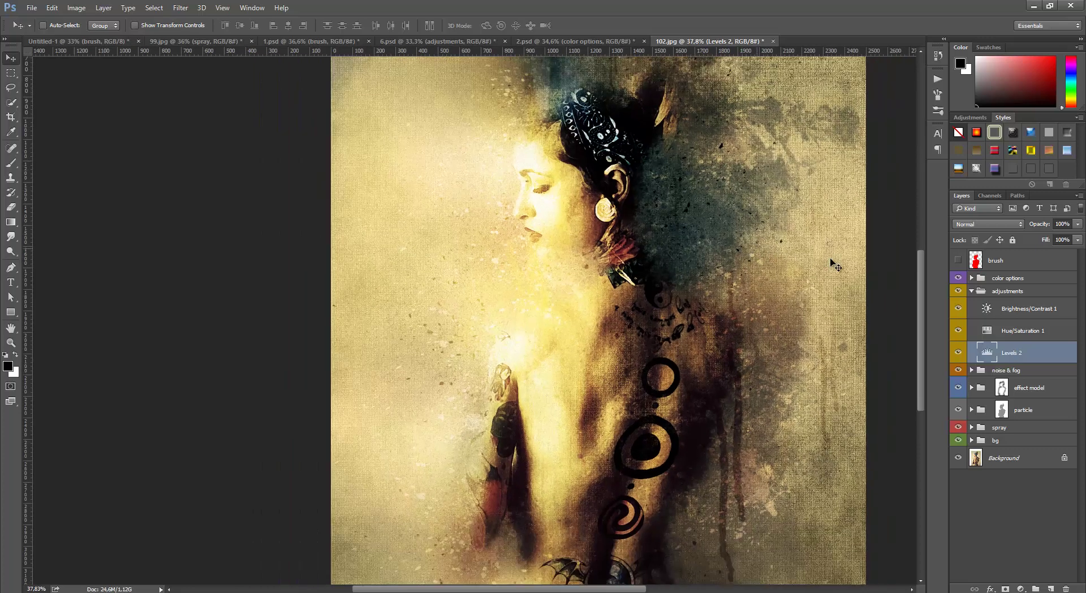
double_click(986, 331)
left_click_drag(826, 190, 809, 189)
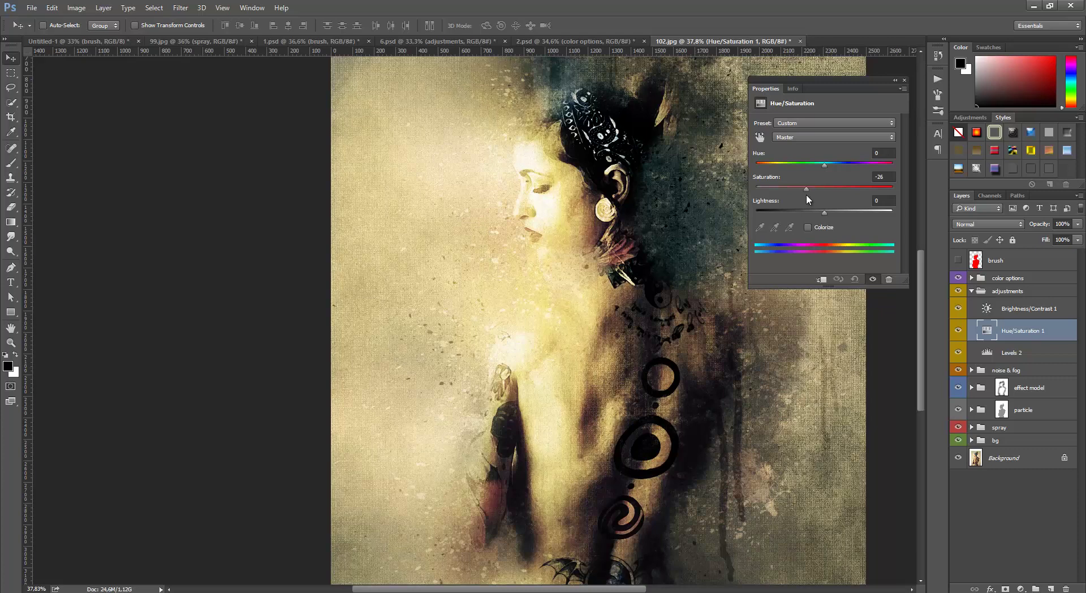
left_click(989, 308)
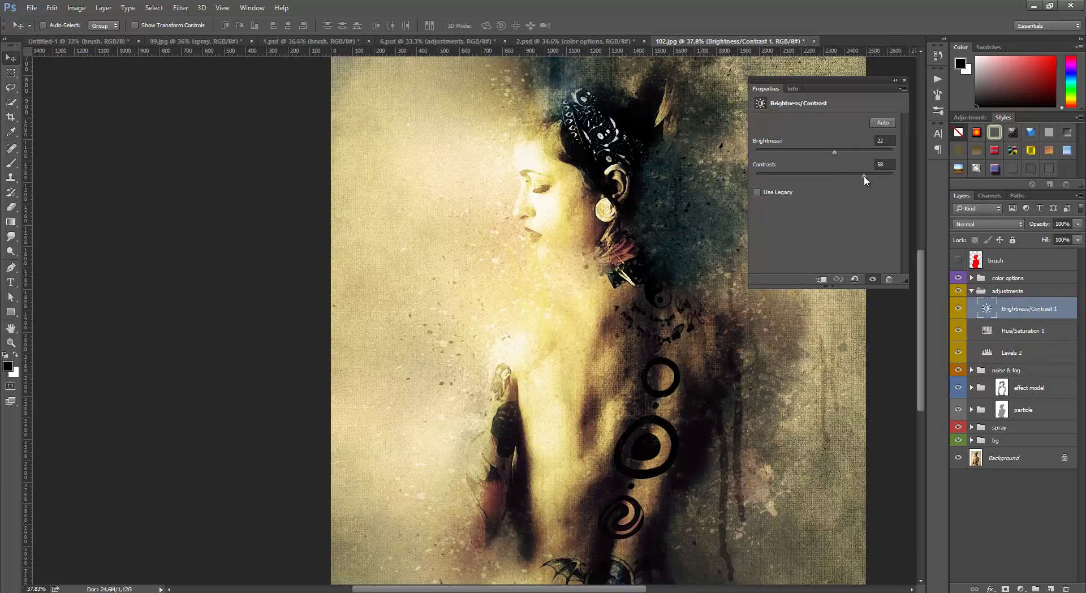
mouse_move(863, 176)
left_mouse_down()
mouse_move(819, 178)
mouse_move(850, 180)
mouse_move(834, 154)
left_mouse_up()
- Expand the color options group and preview the c2 cold blue, c3 sepia and c4 grey variants
left_click(904, 80)
left_click(971, 291)
left_click(981, 280)
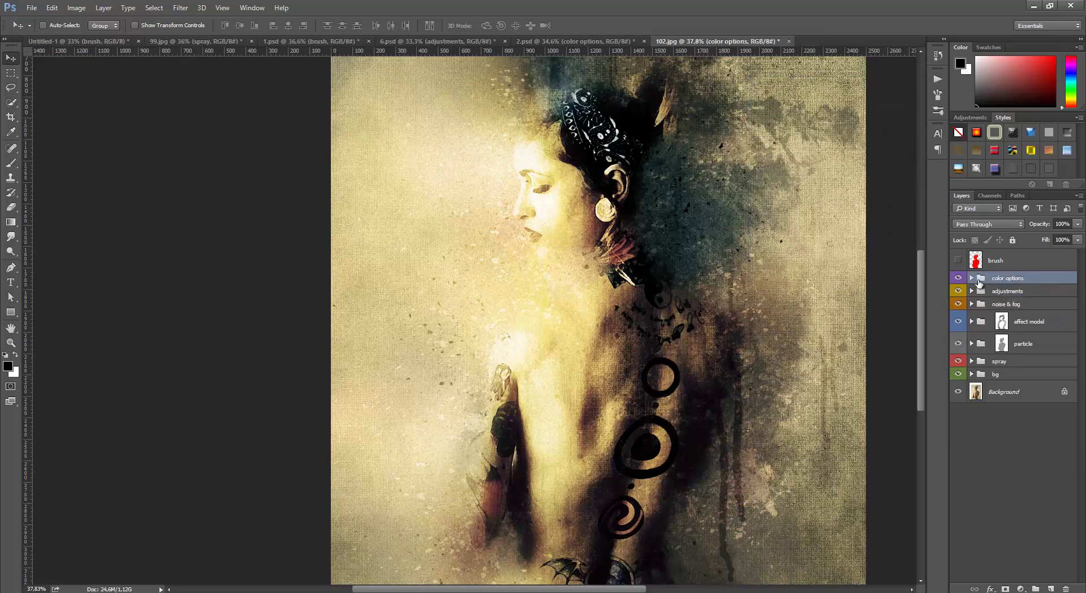
left_click(972, 278)
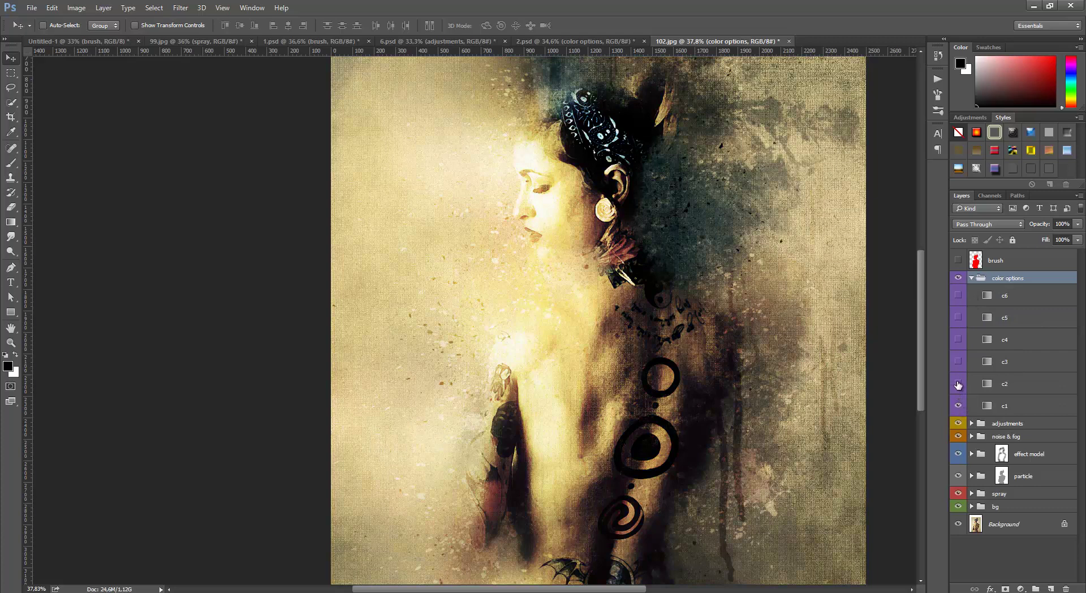
left_click(958, 383)
left_click(958, 383)
left_click(958, 361)
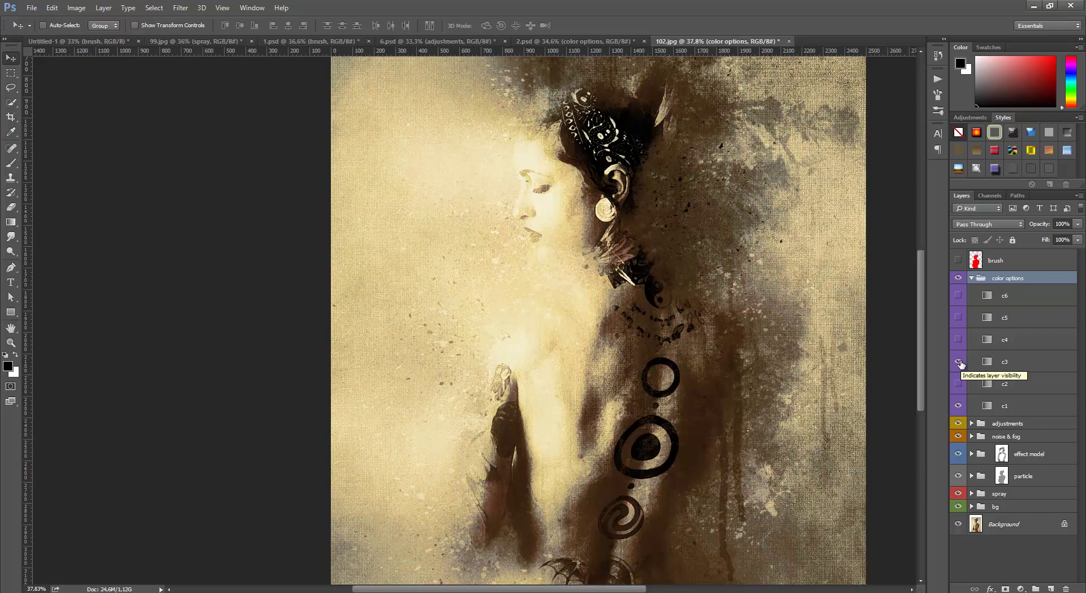
left_click(958, 361)
left_click(957, 339)
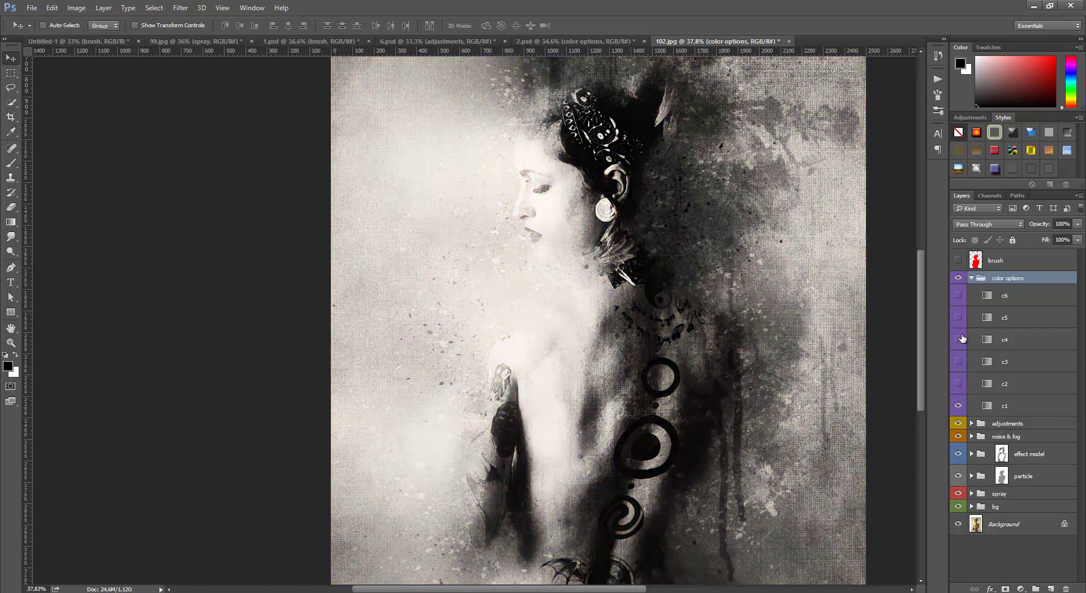
left_click(958, 339)
- Turn on c5 and golden-yellow c6, set c6 to 32% opacity, then hide c6 and collapse the group
left_click(958, 317)
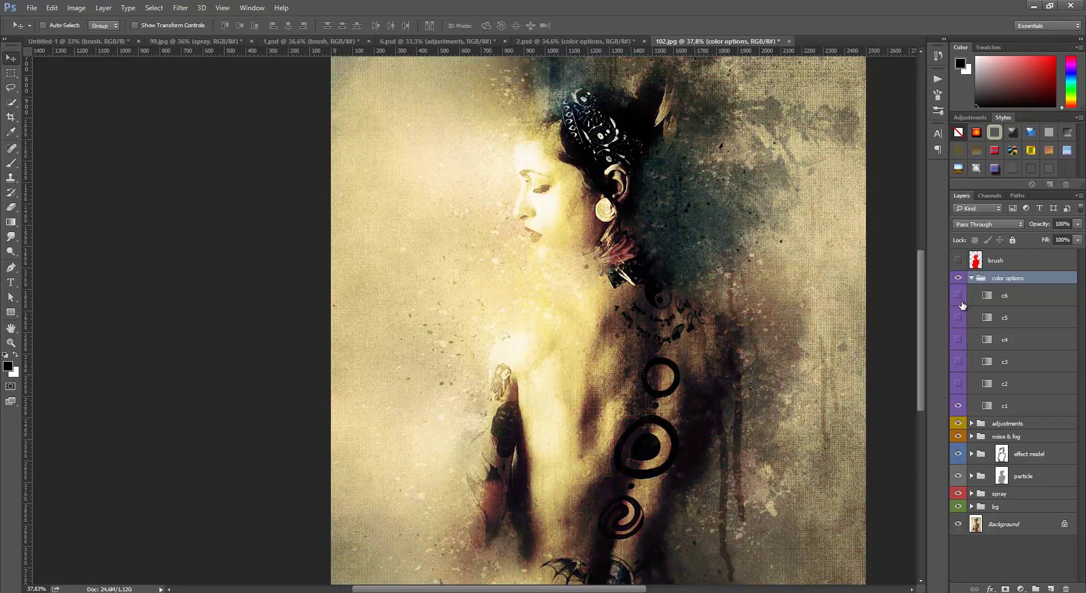
left_click(960, 299)
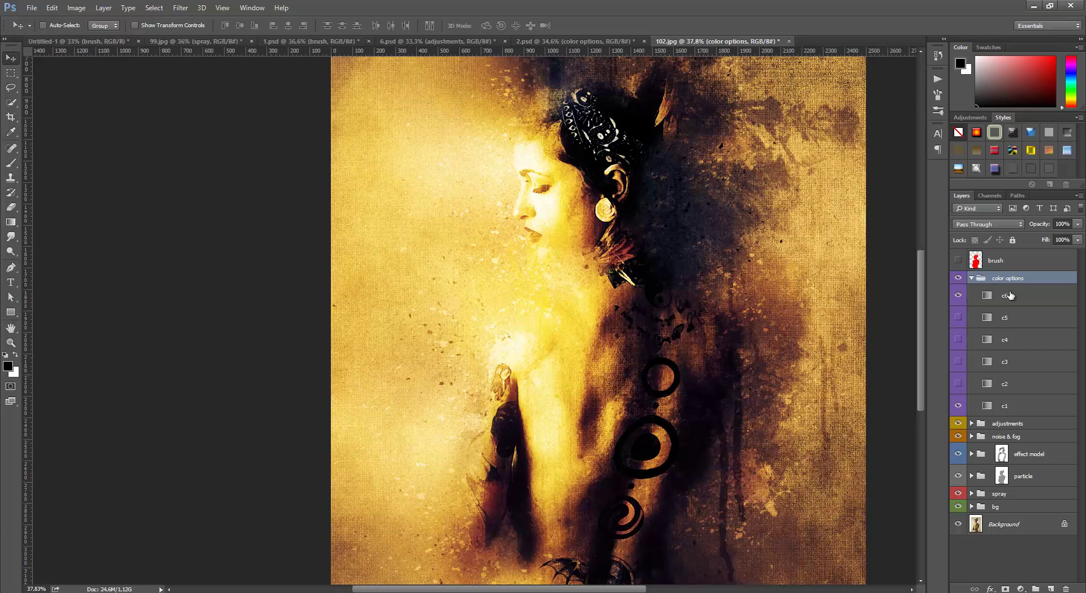
left_click(1027, 295)
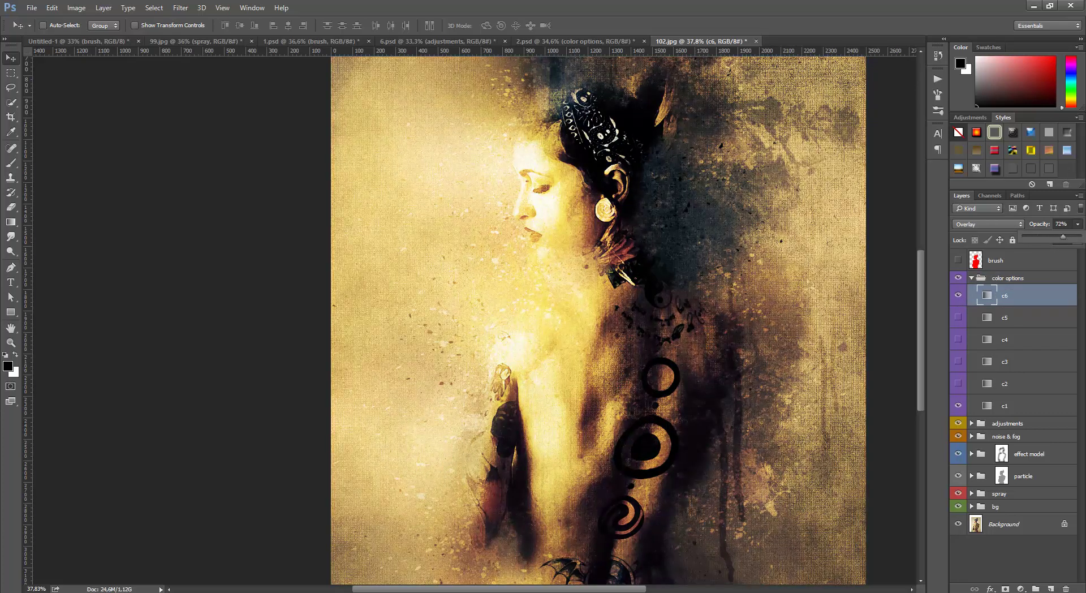
mouse_move(1063, 237)
left_mouse_down()
mouse_move(1083, 240)
mouse_move(1031, 243)
left_mouse_up()
left_click(958, 295)
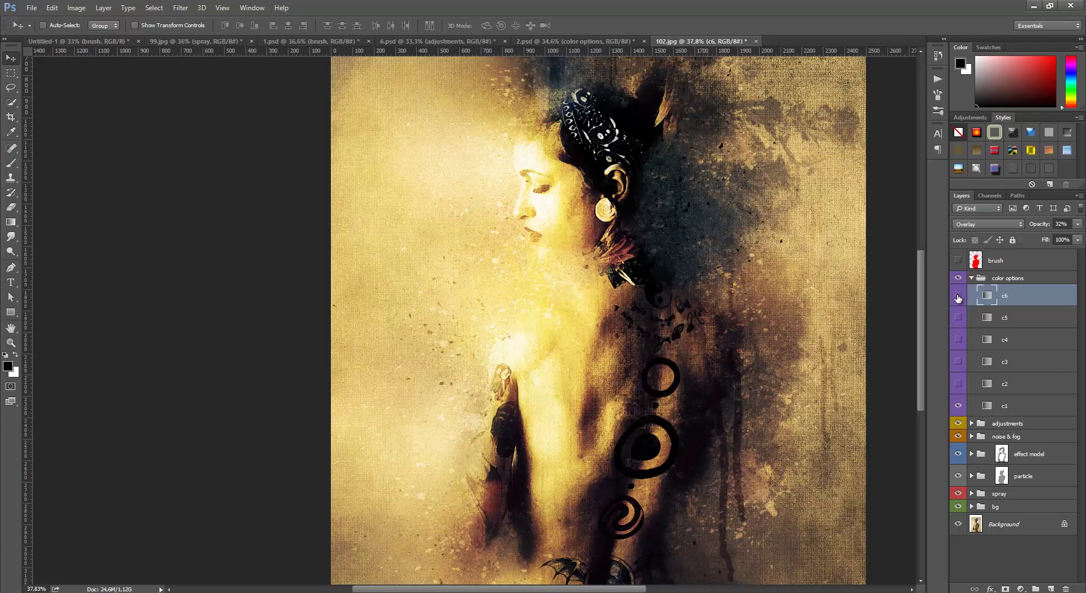
scroll(718, 346, "down", 1)
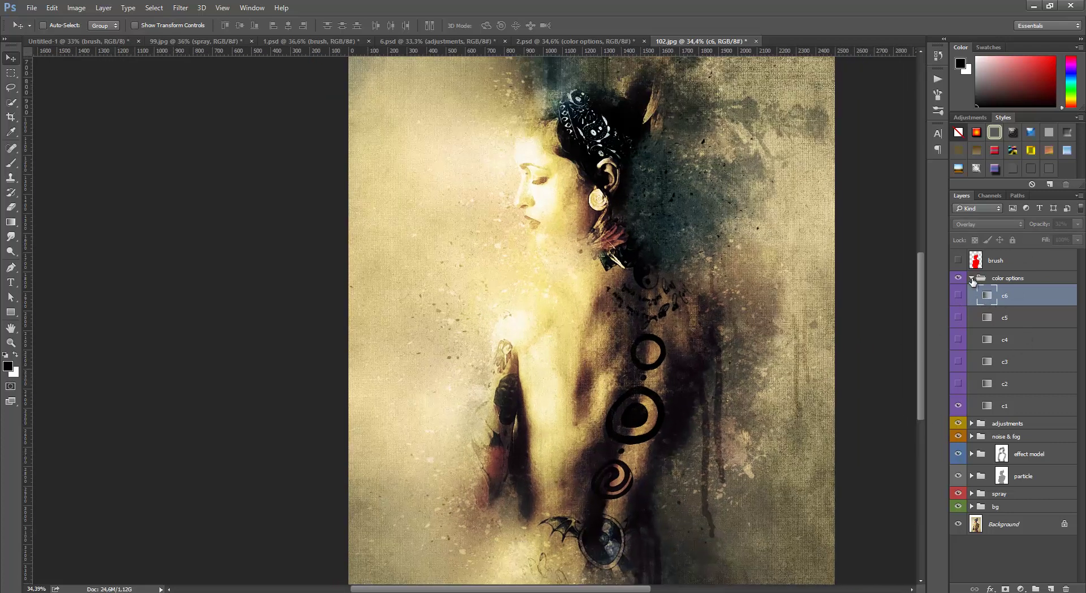
left_click(971, 277)
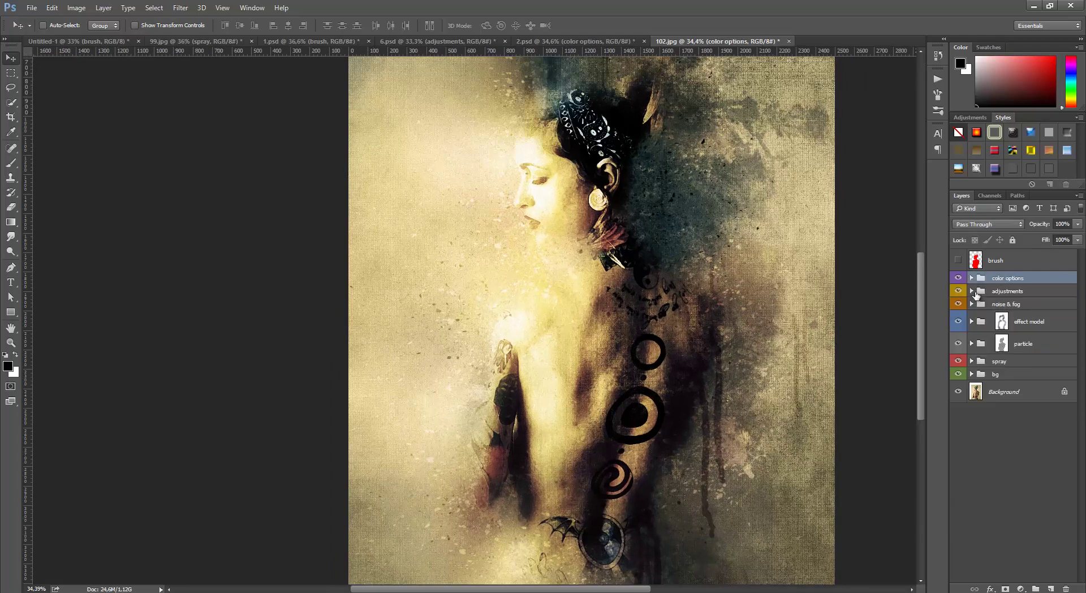
- Raise Brightness/Contrast 1 brightness to 31 and collapse the adjustments group
left_click(972, 290)
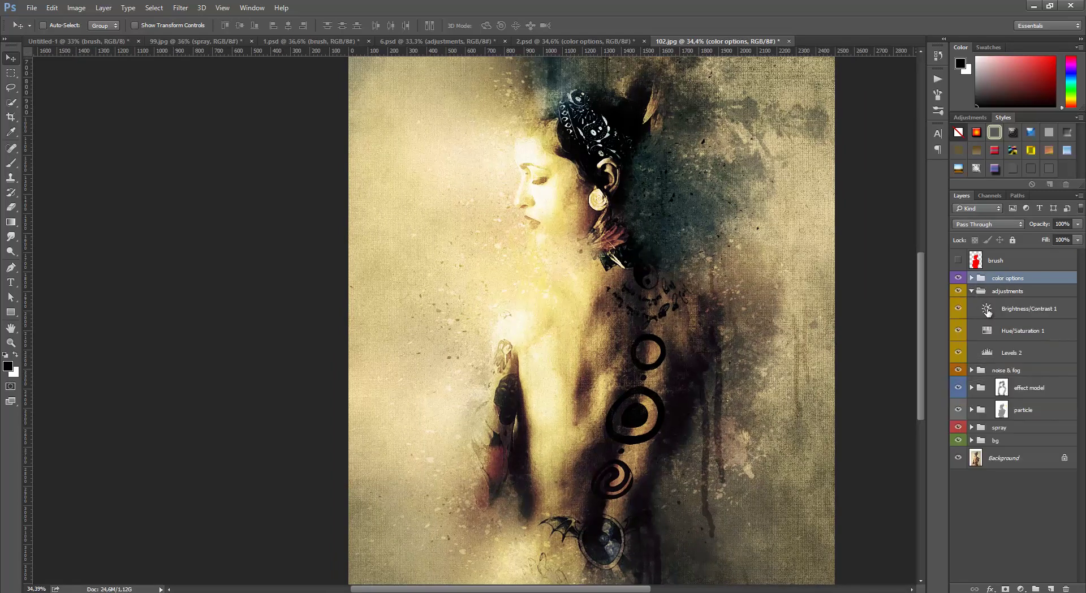
double_click(987, 309)
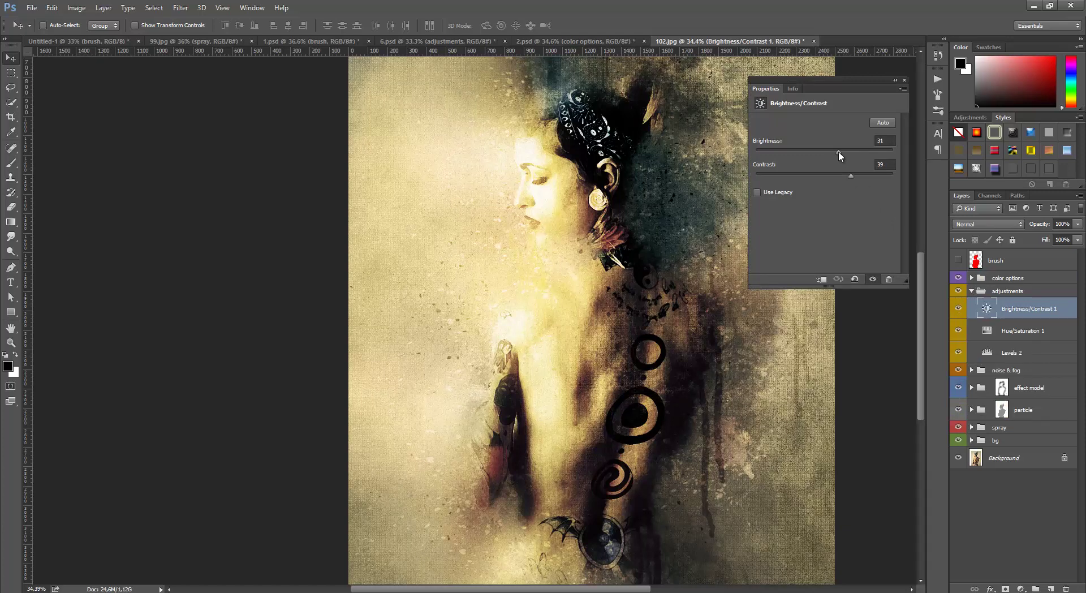
left_click_drag(838, 152, 846, 149)
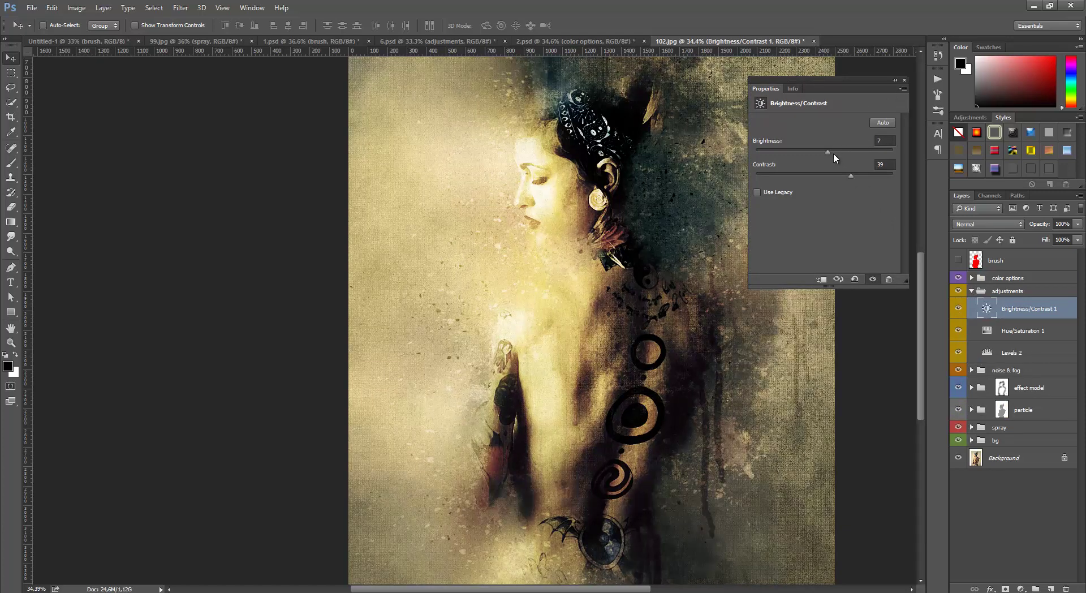
left_click(904, 80)
left_click(971, 290)
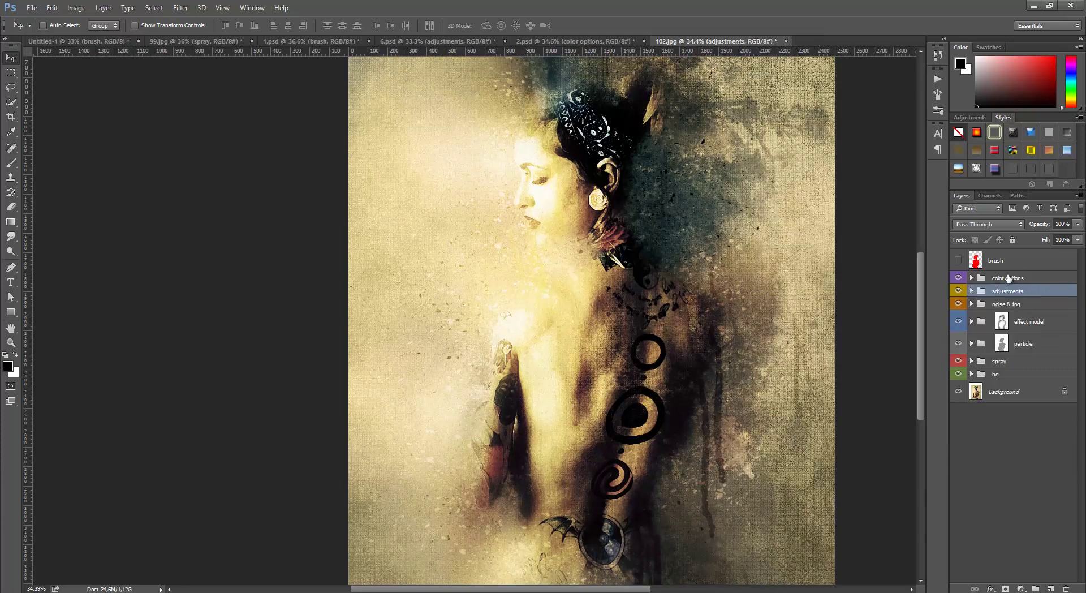
- Select the brush layer and scroll up through the Layers panel
left_click(996, 260)
scroll(407, 277, "down", 2)
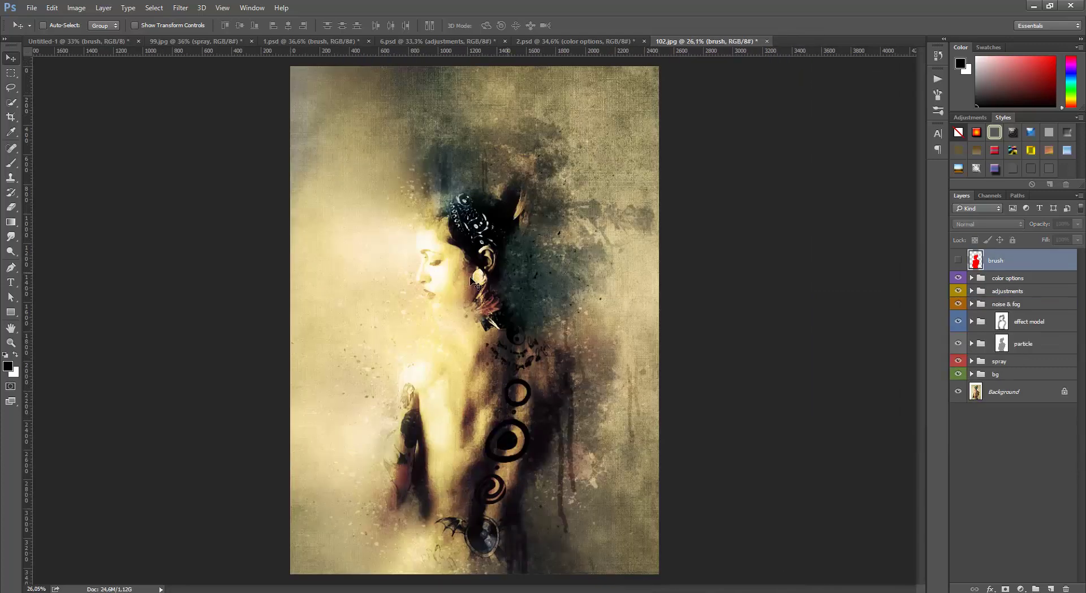
scroll(474, 282, "up", 1)
scroll(481, 286, "up", 1)
scroll(489, 291, "up", 1)
scroll(497, 295, "up", 1)
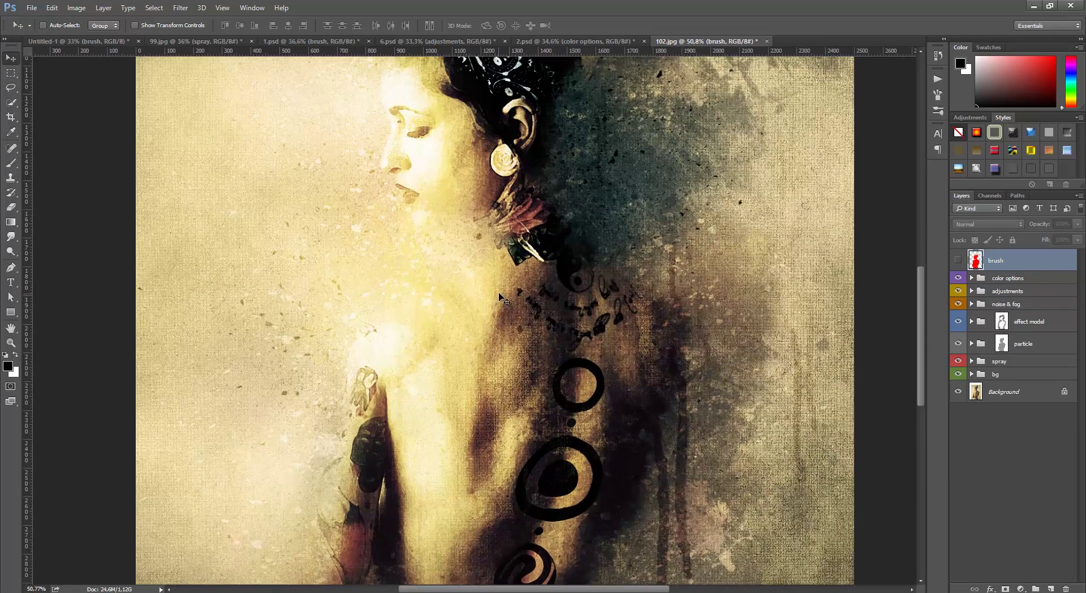
scroll(495, 303, "up", 1)
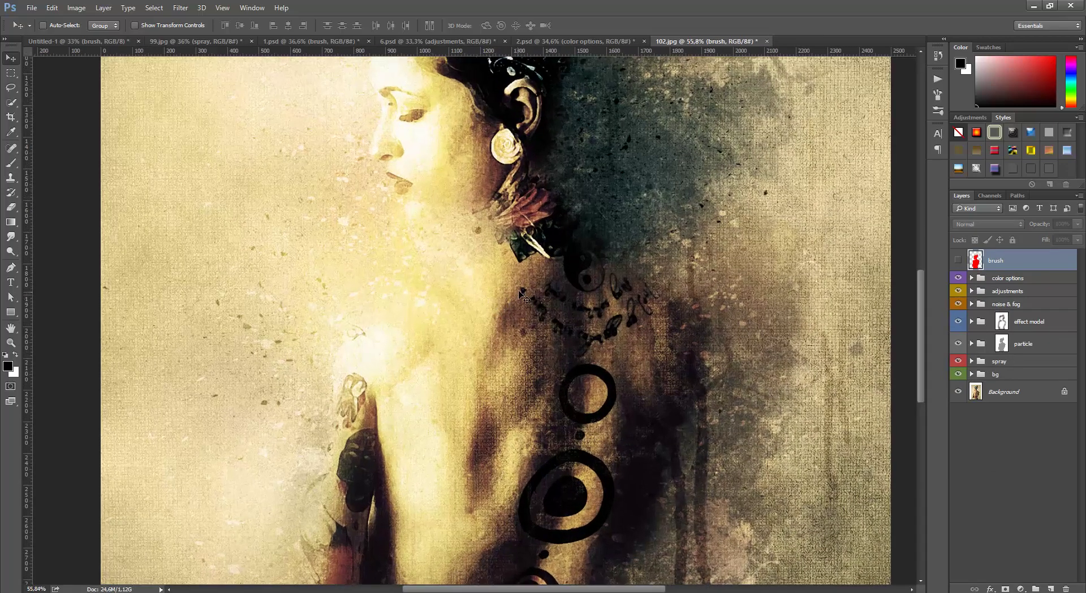
- Page through the 2.psd, 6.psd, 1.psd and 99.jpg examples, ending on Untitled-1
left_click(574, 41)
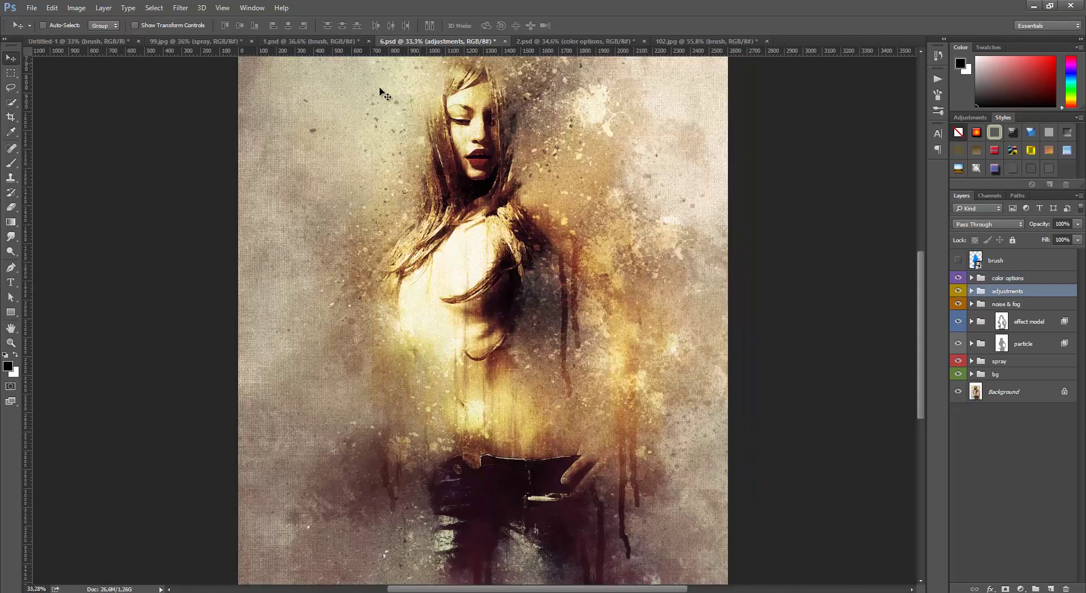
left_click(443, 43)
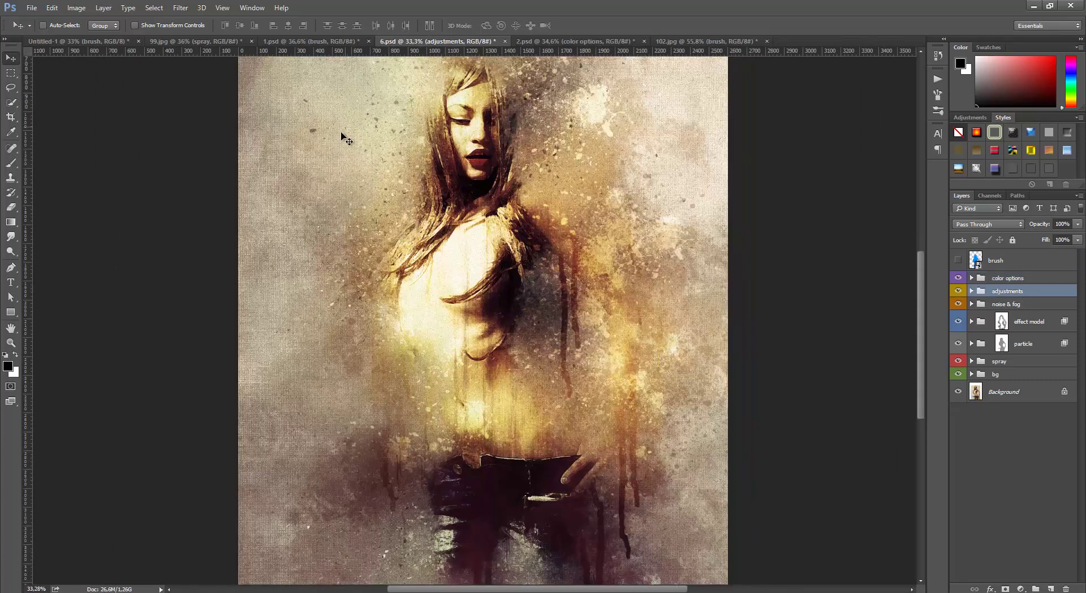
left_click(303, 43)
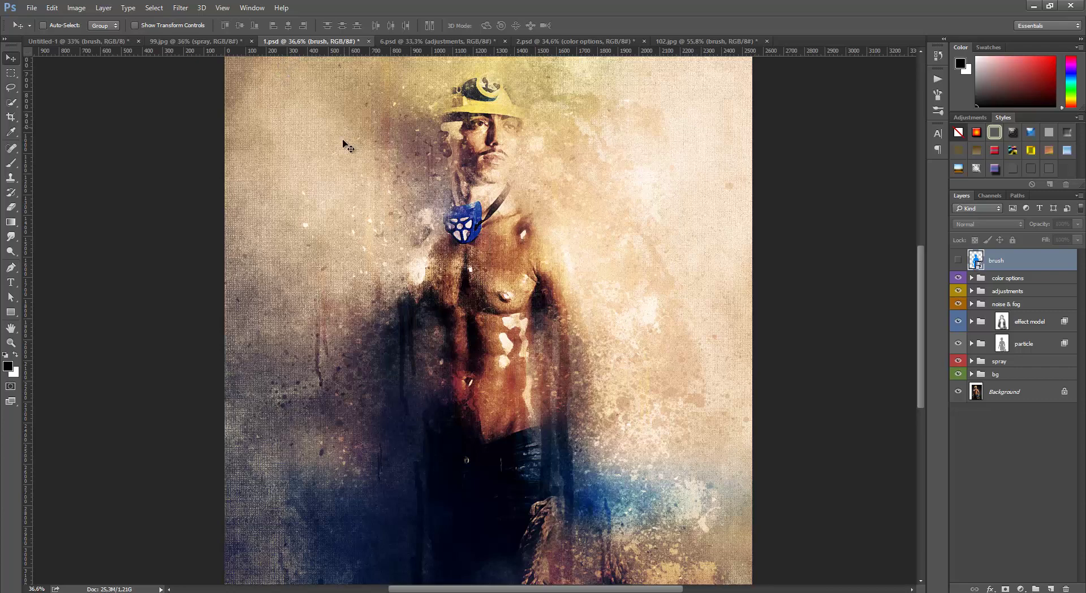
left_click(215, 41)
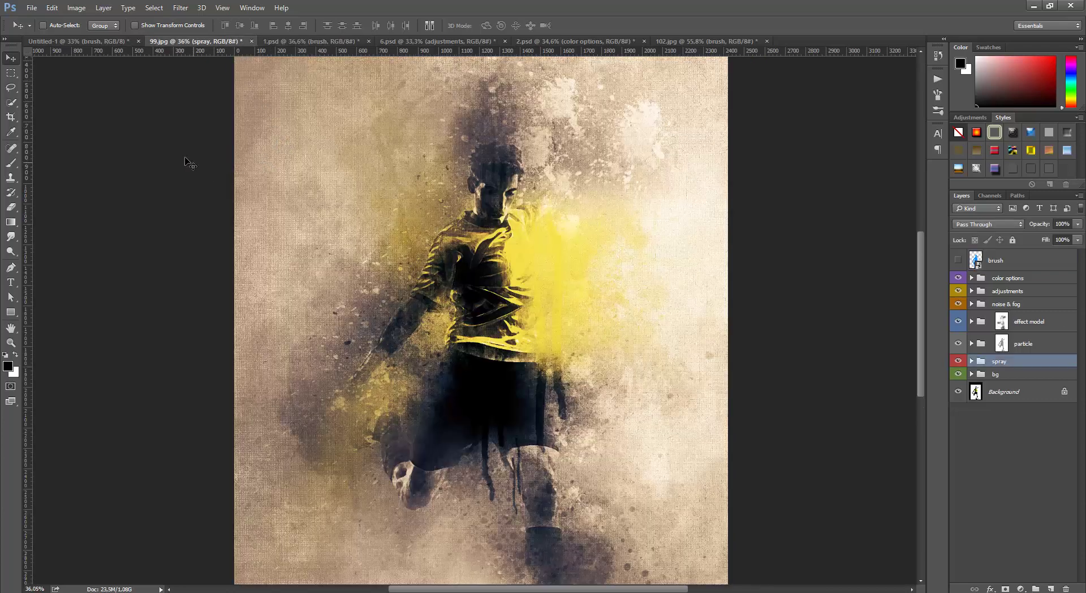
left_click(105, 42)
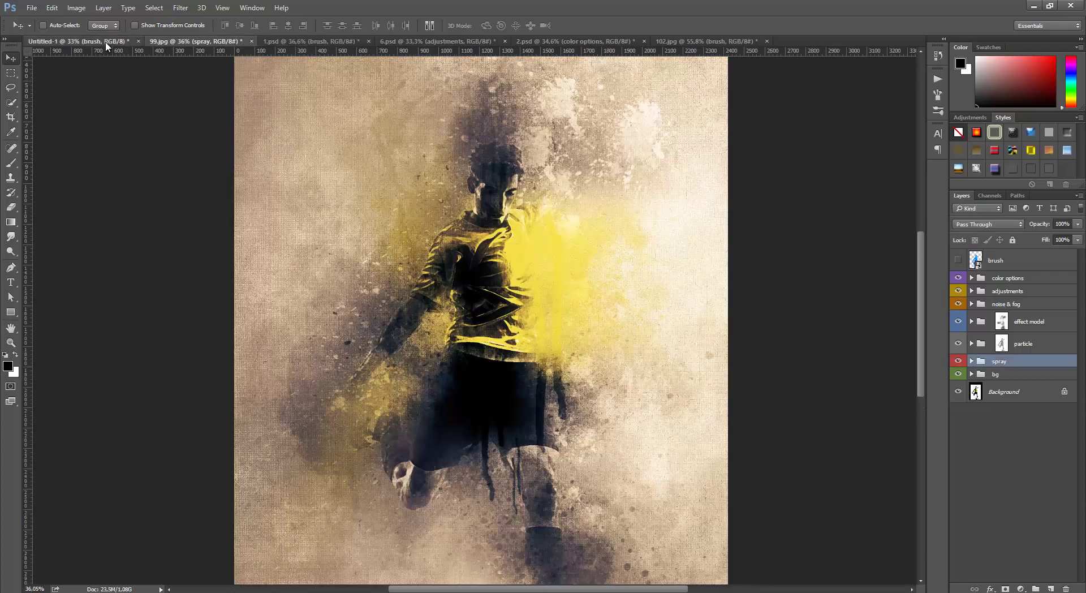